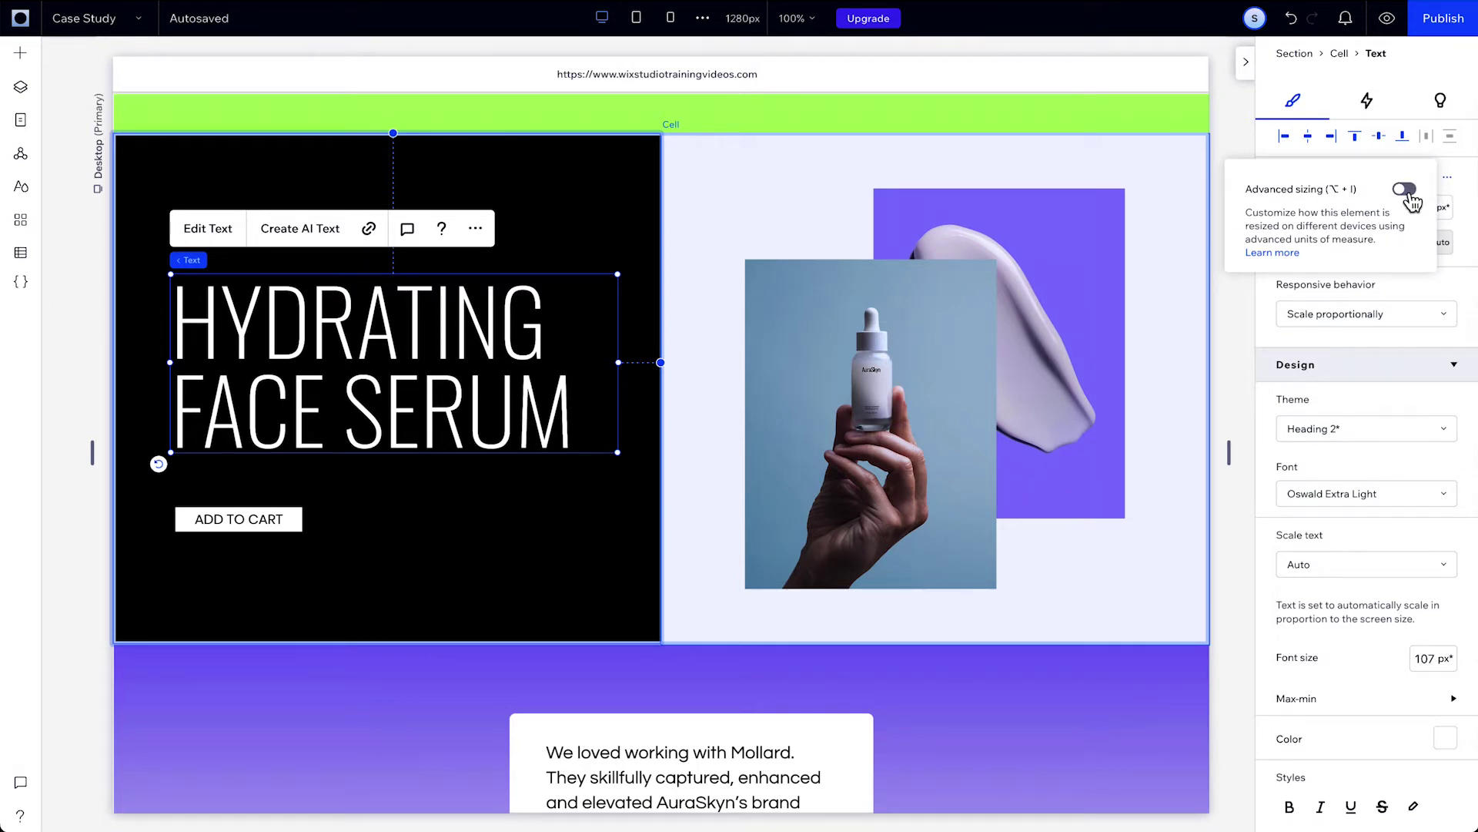
# Turn advanced sizing on for the Hydrating Face Serum heading and switch it back off
pyautogui.click(1406, 191)
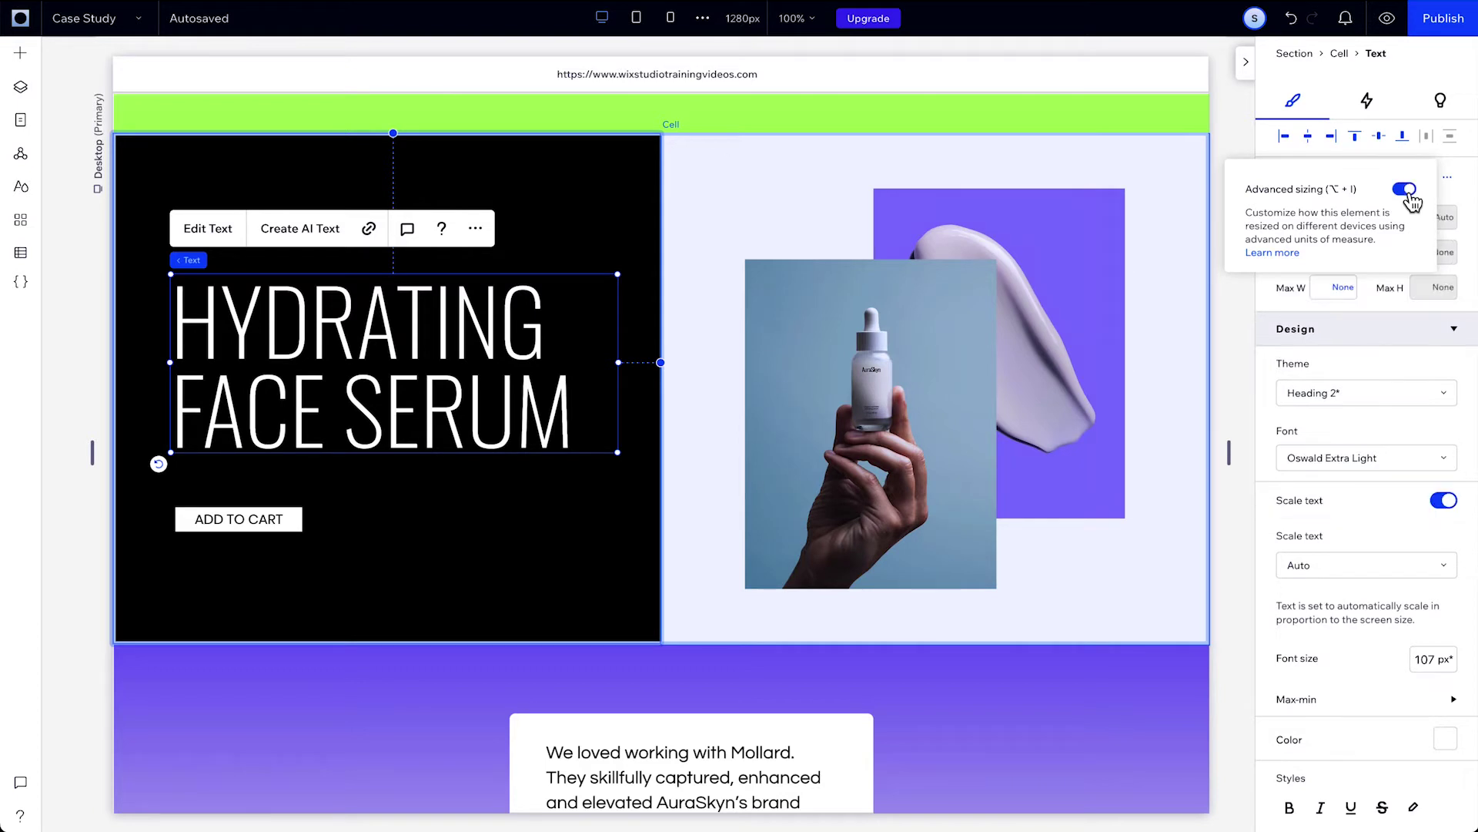
pyautogui.click(1448, 177)
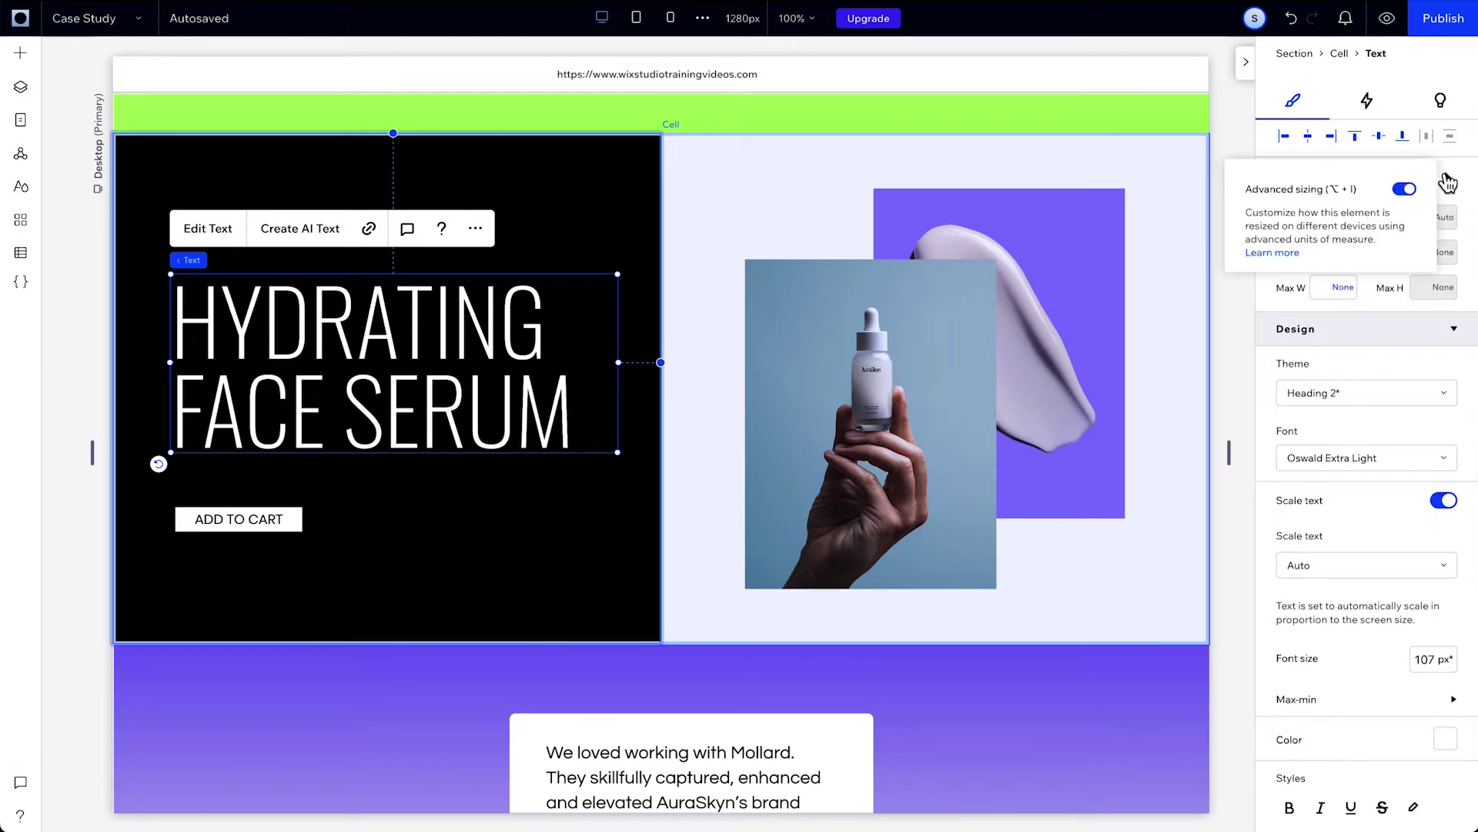
pyautogui.click(1403, 191)
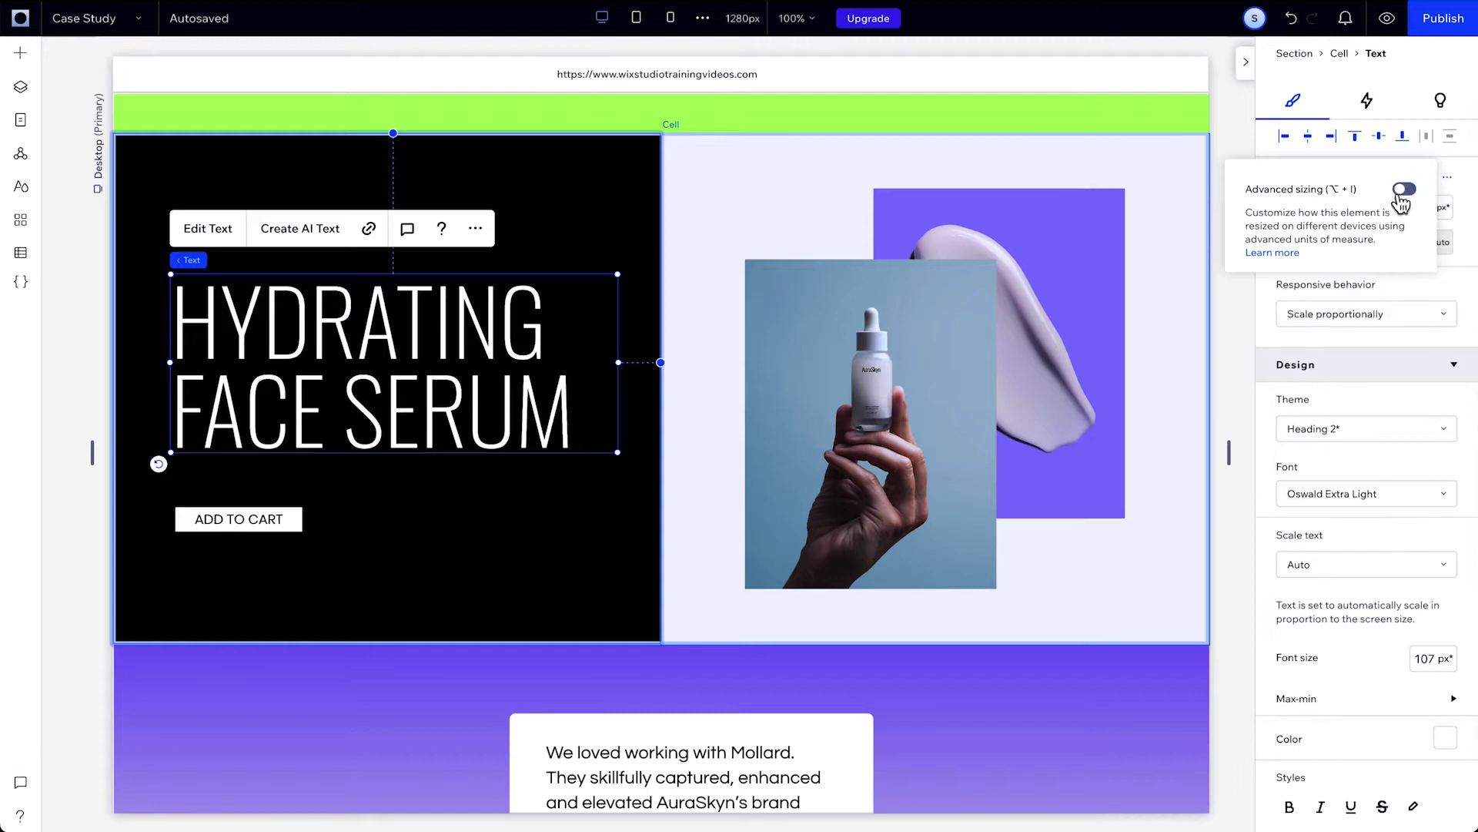
pyautogui.click(1446, 185)
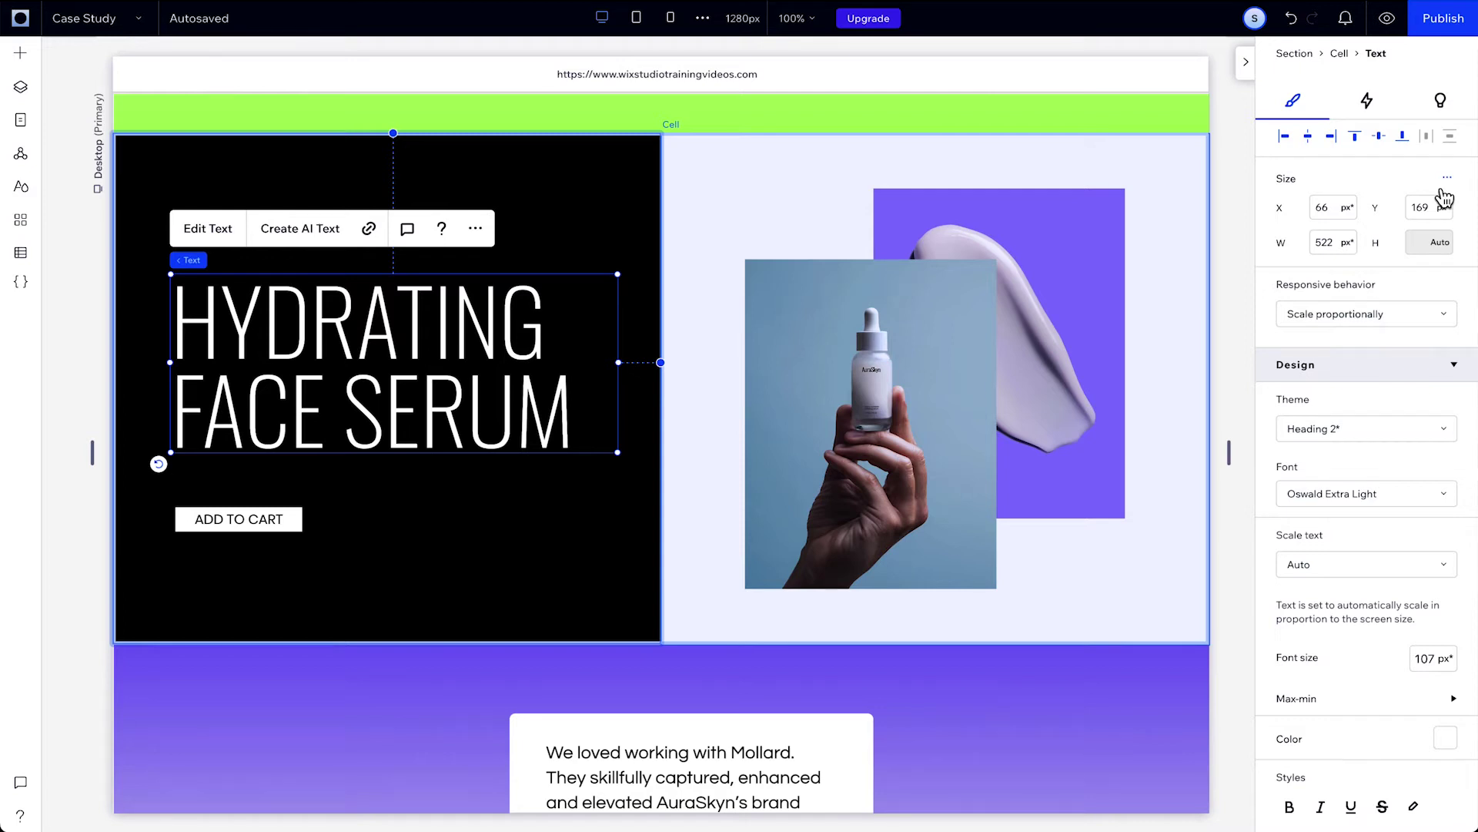
# Turn on advanced sizing for the Hydrating Face Serum heading
pyautogui.click(1447, 179)
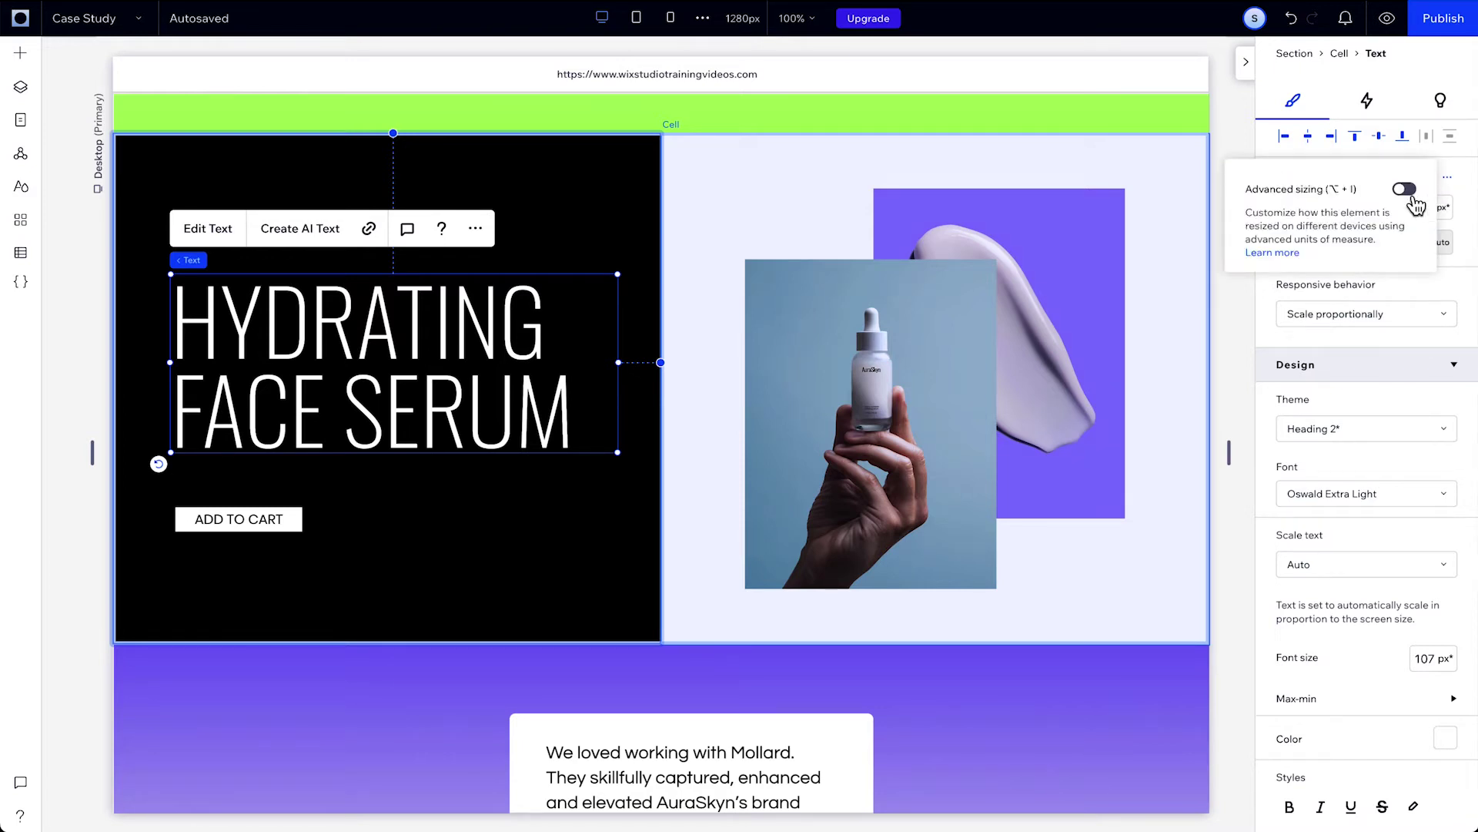
pyautogui.click(1406, 190)
pyautogui.click(1441, 195)
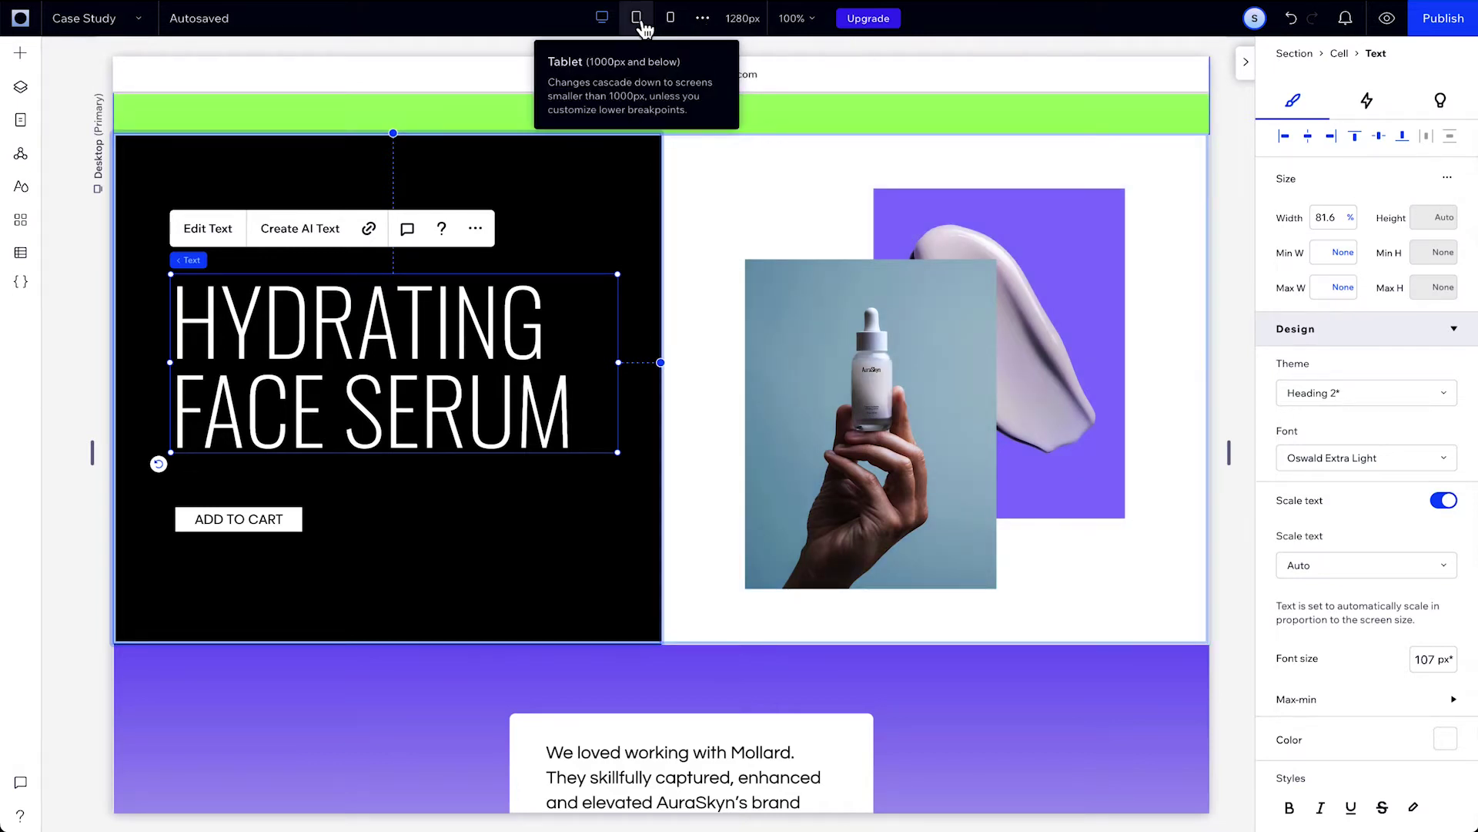
# Go through the tablet breakpoint to mobile and set the heading's minimum width to 350 px
pyautogui.click(643, 29)
pyautogui.click(672, 31)
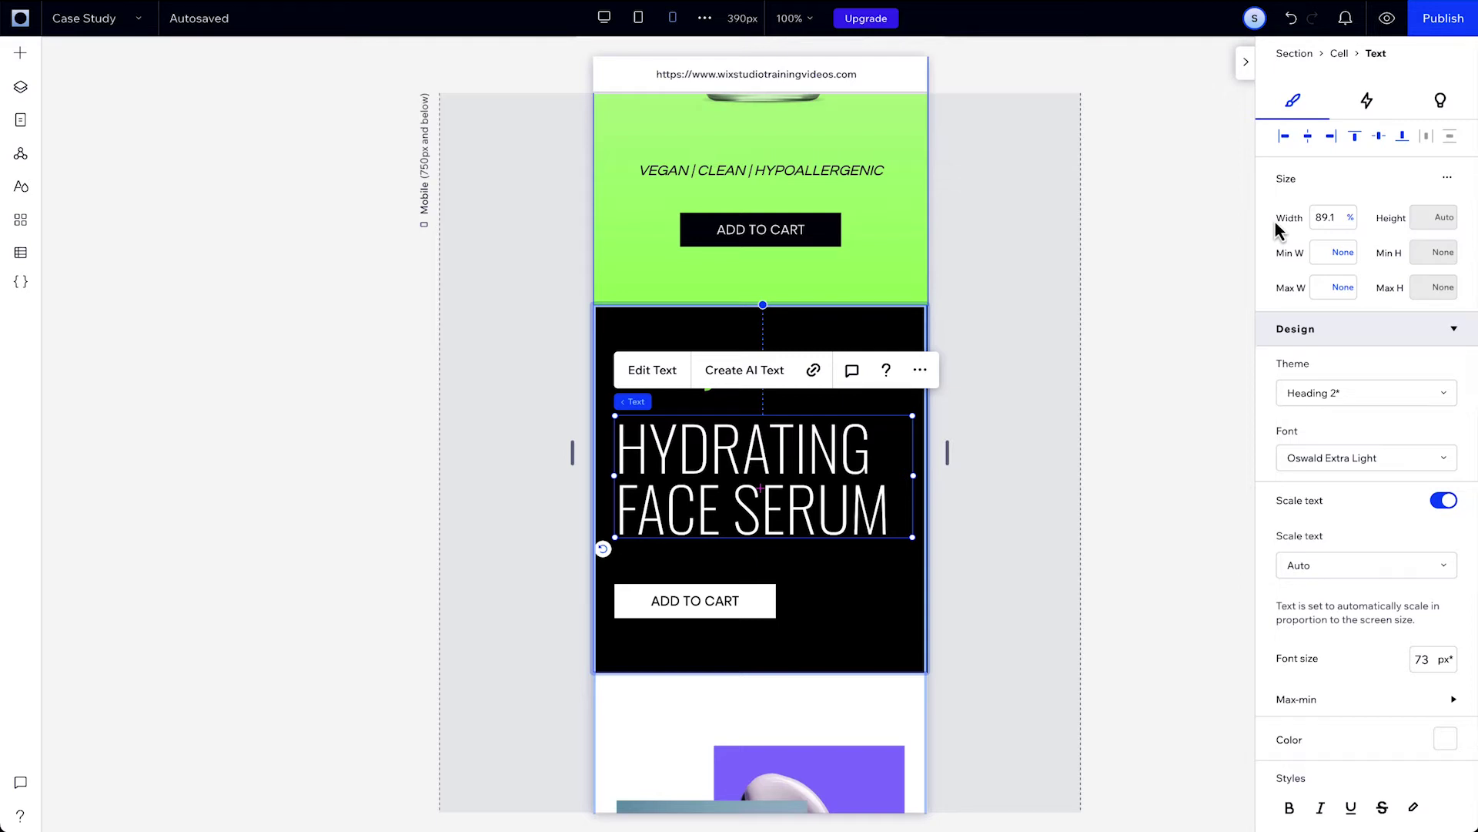
pyautogui.click(1343, 254)
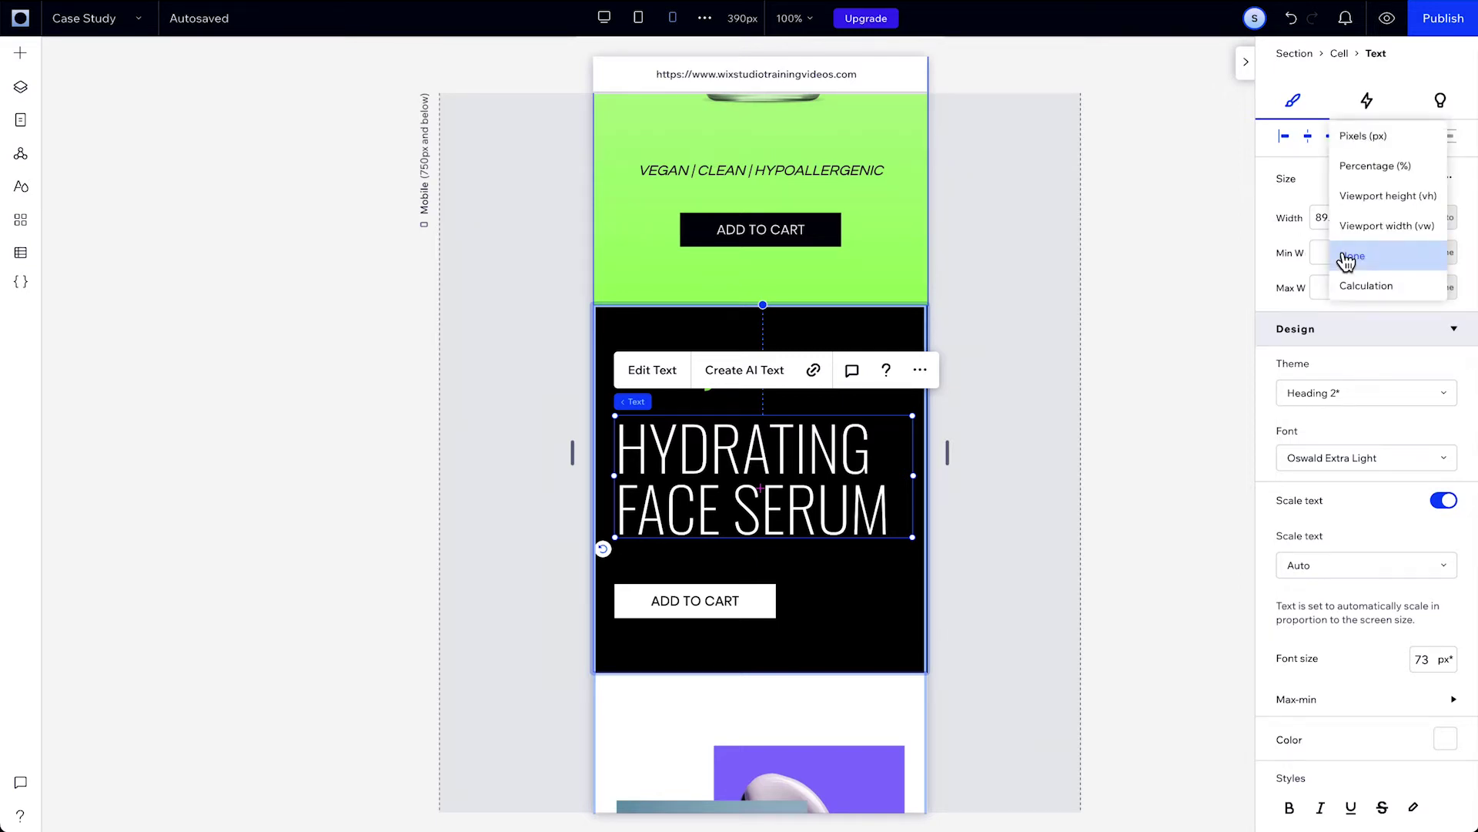
pyautogui.click(1367, 152)
pyautogui.click(1334, 258)
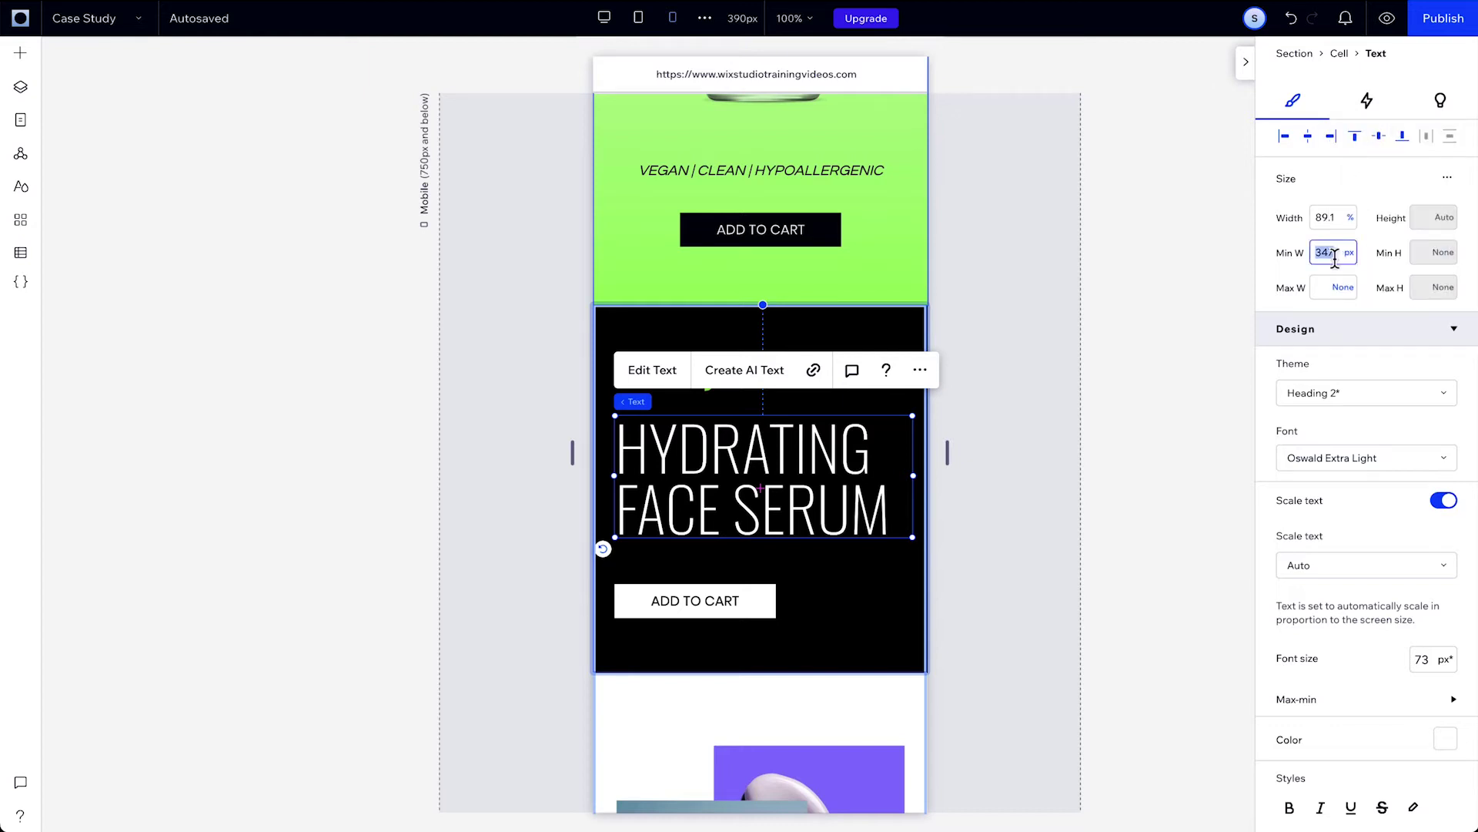
pyautogui.write('350')
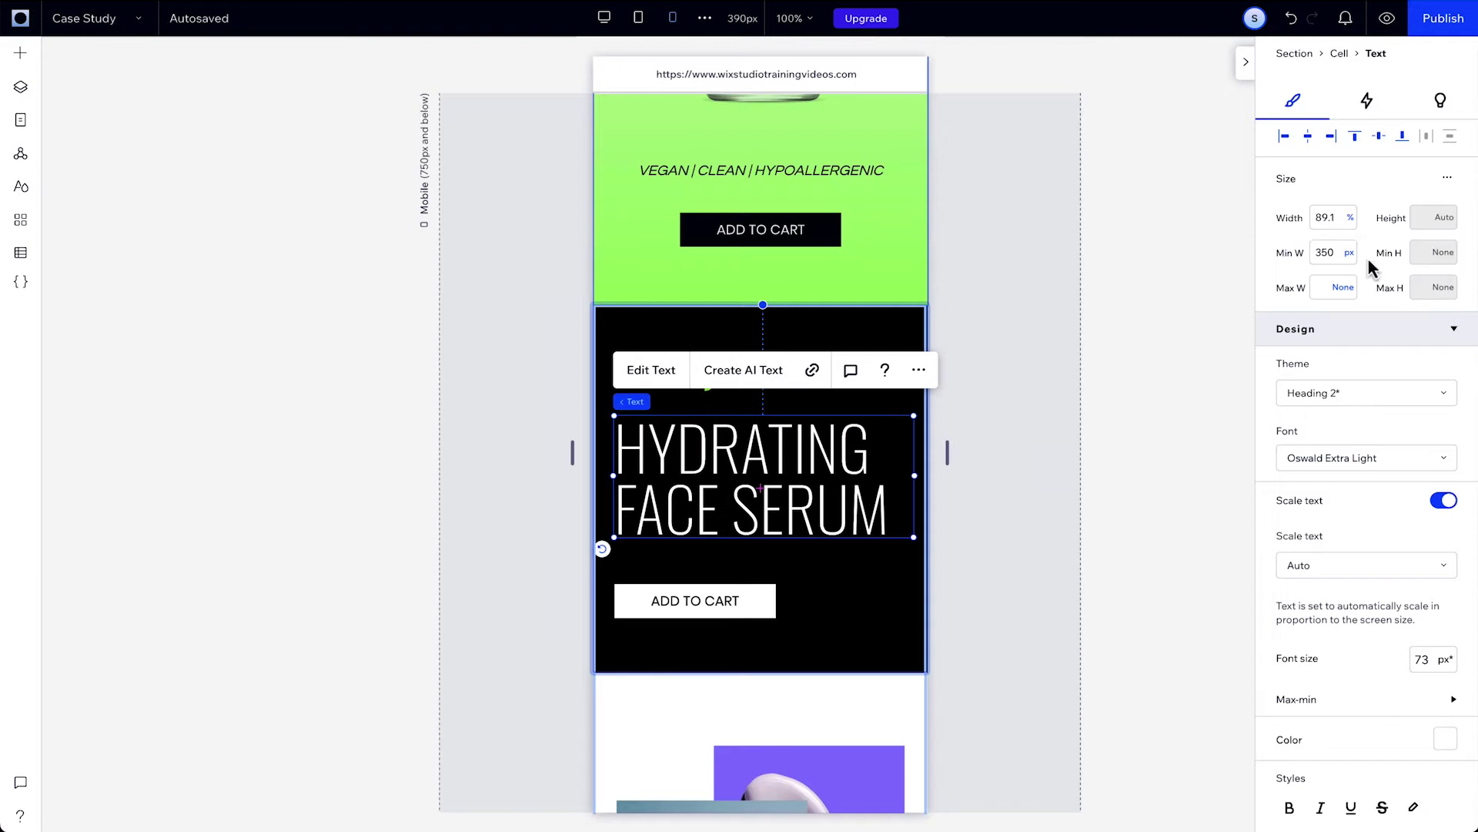
# Return to the desktop breakpoint and turn off the heading's advanced sizing
pyautogui.click(604, 18)
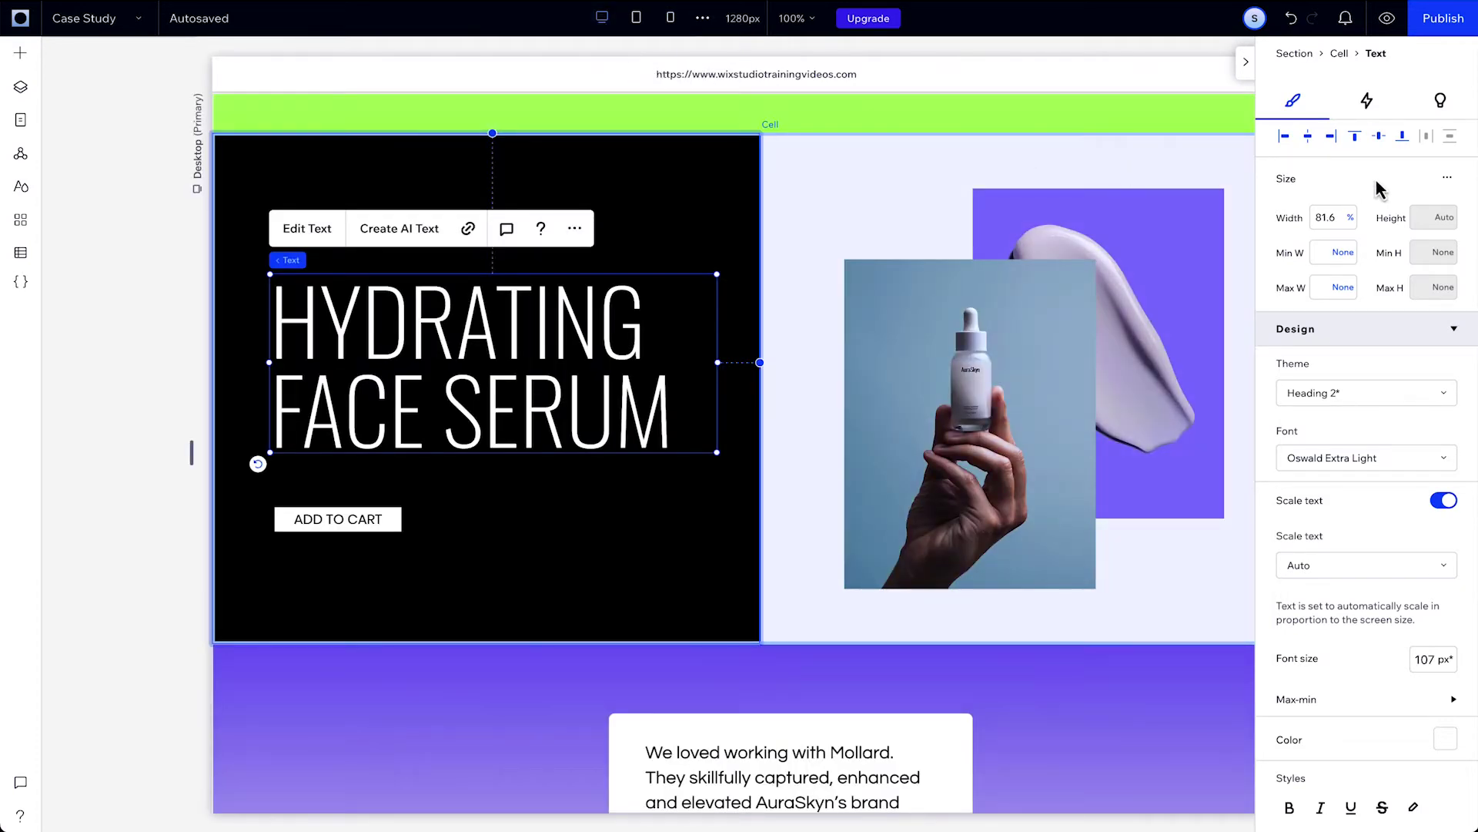
pyautogui.click(1446, 180)
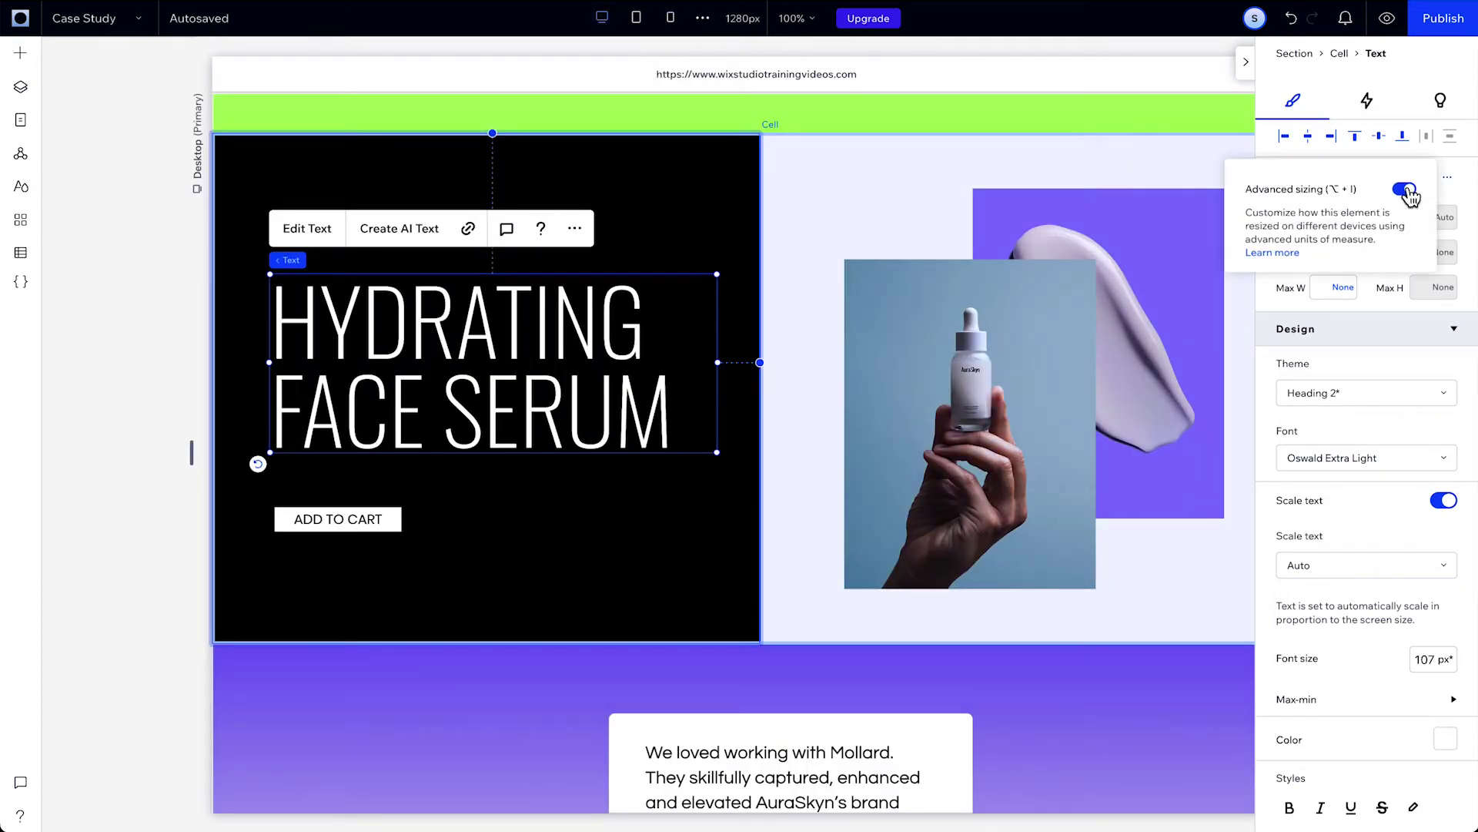
pyautogui.click(1406, 190)
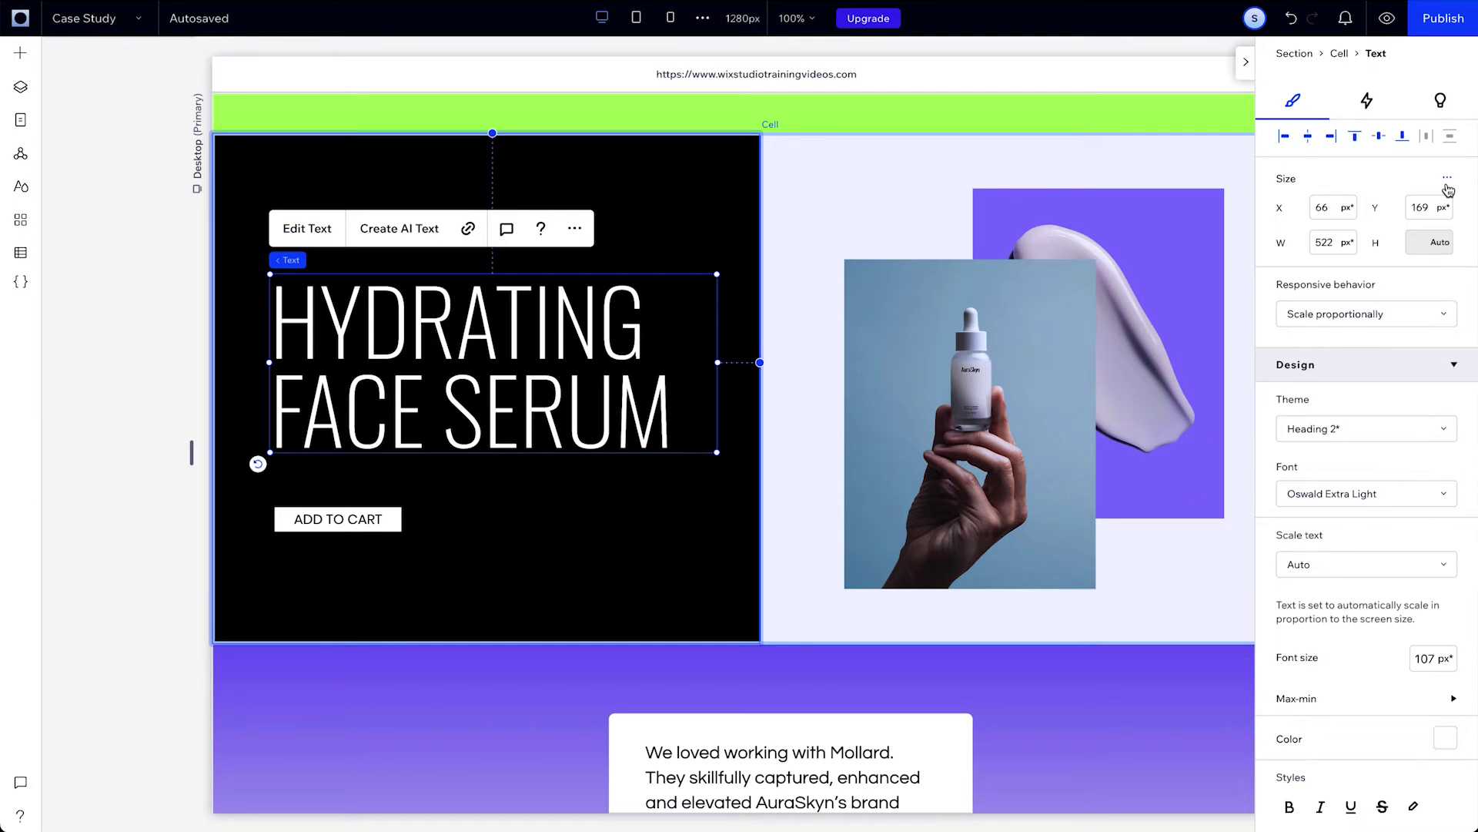
# On the mobile breakpoint, set the heading's responsive behavior to Fixed
pyautogui.click(670, 18)
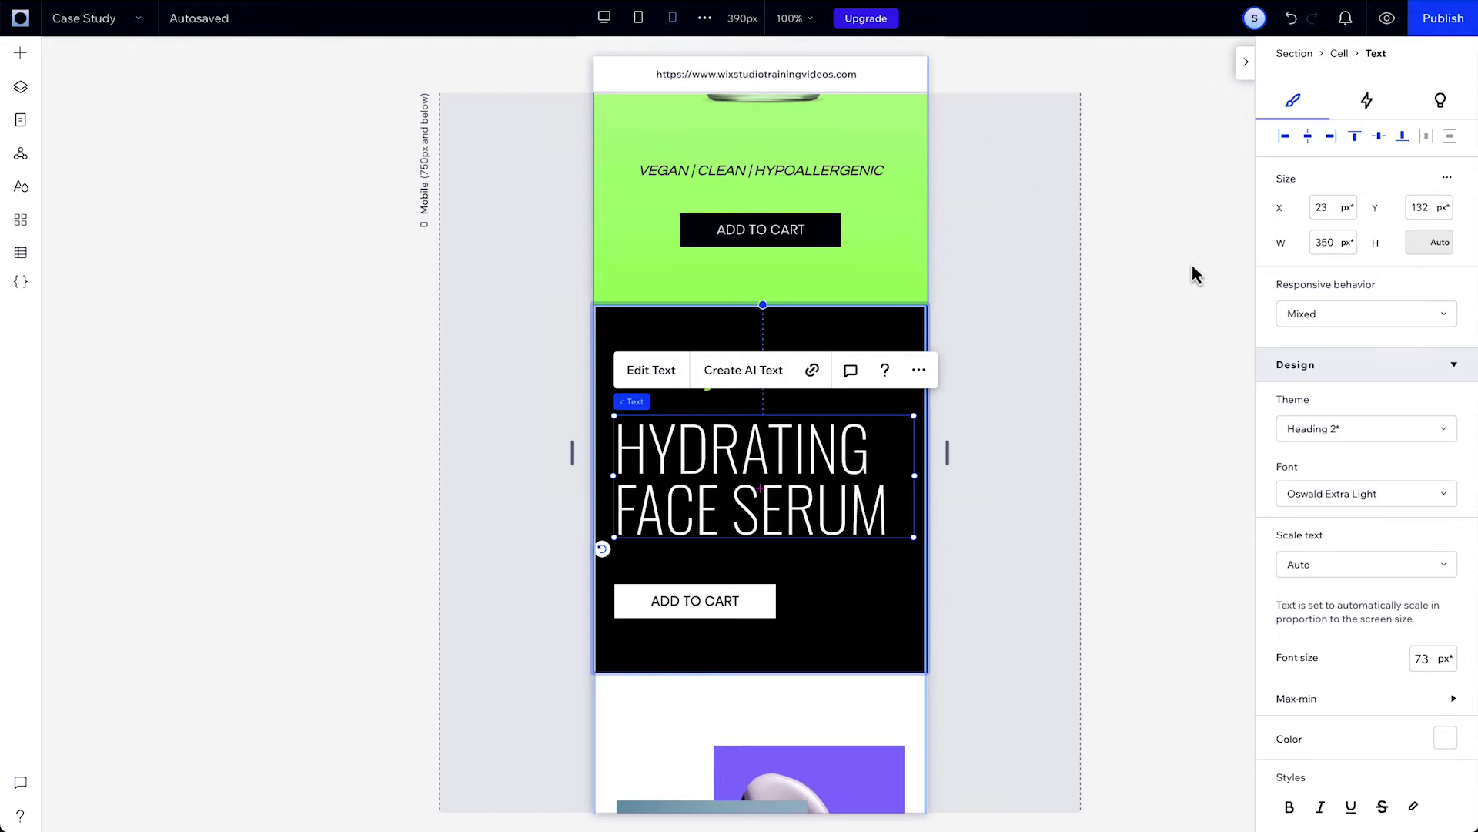
pyautogui.click(1350, 316)
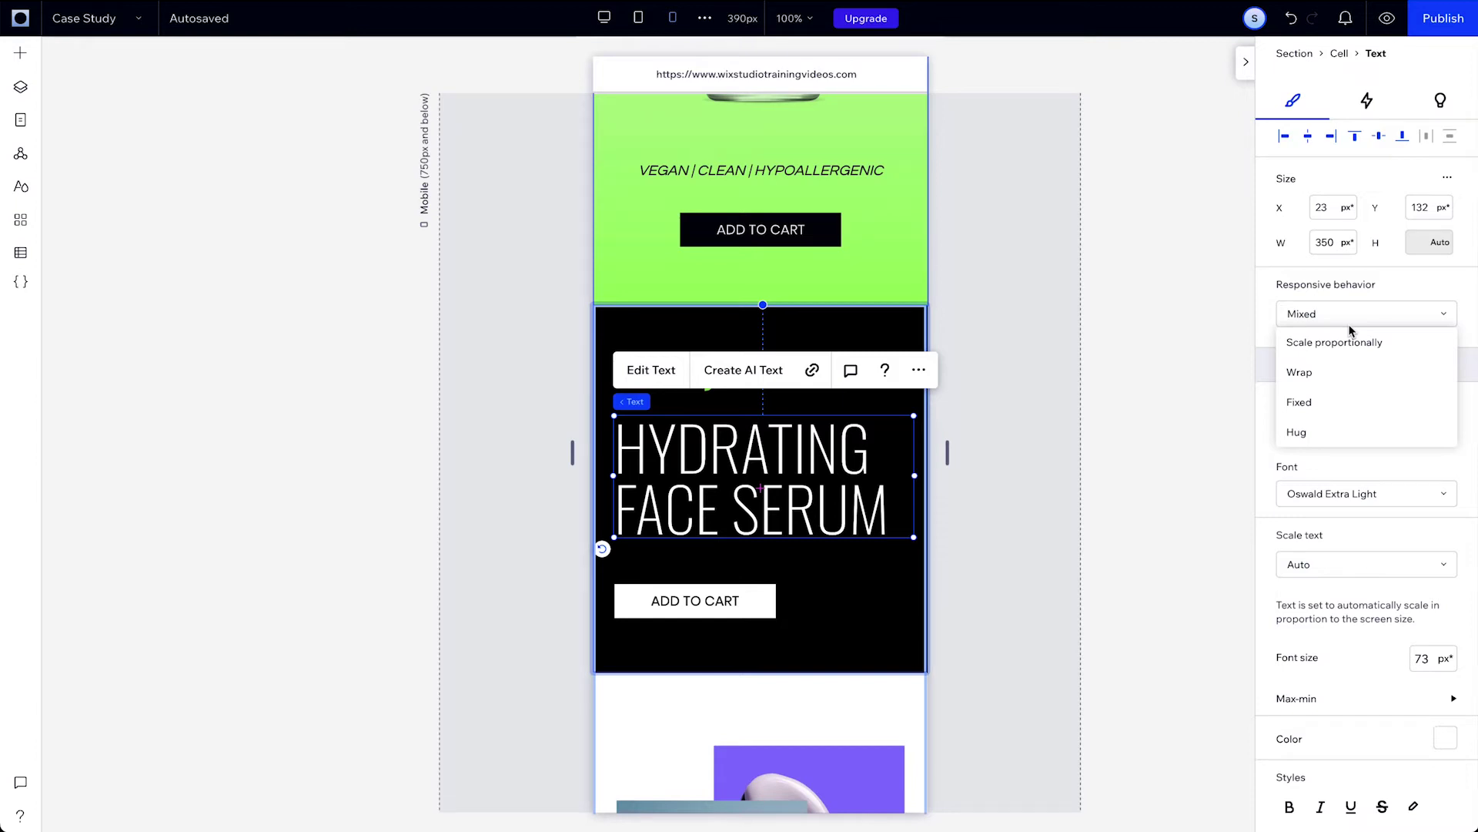
pyautogui.click(1359, 401)
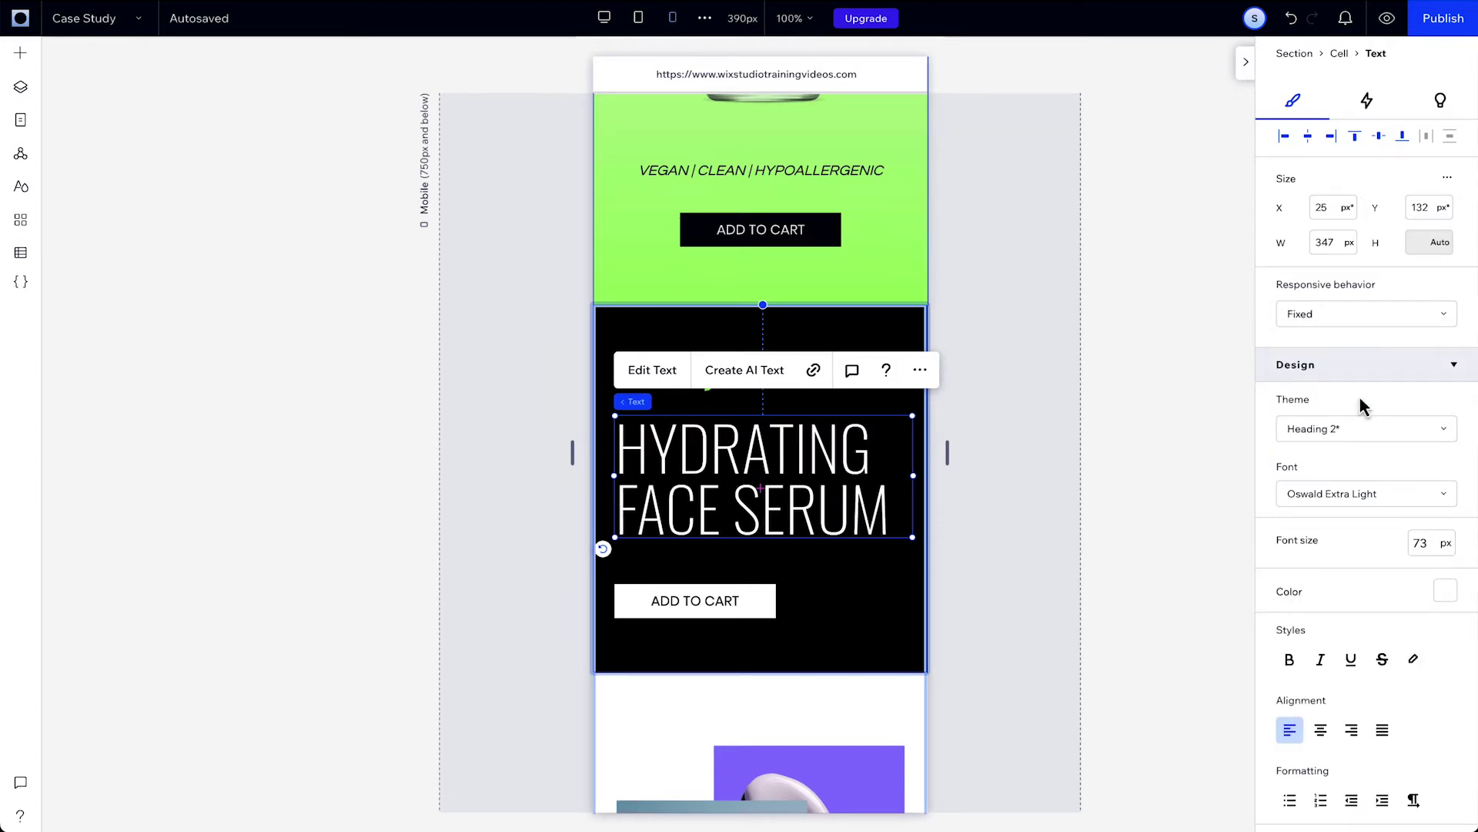
# Switch to the desktop breakpoint and turn the heading's advanced sizing on again
pyautogui.click(604, 19)
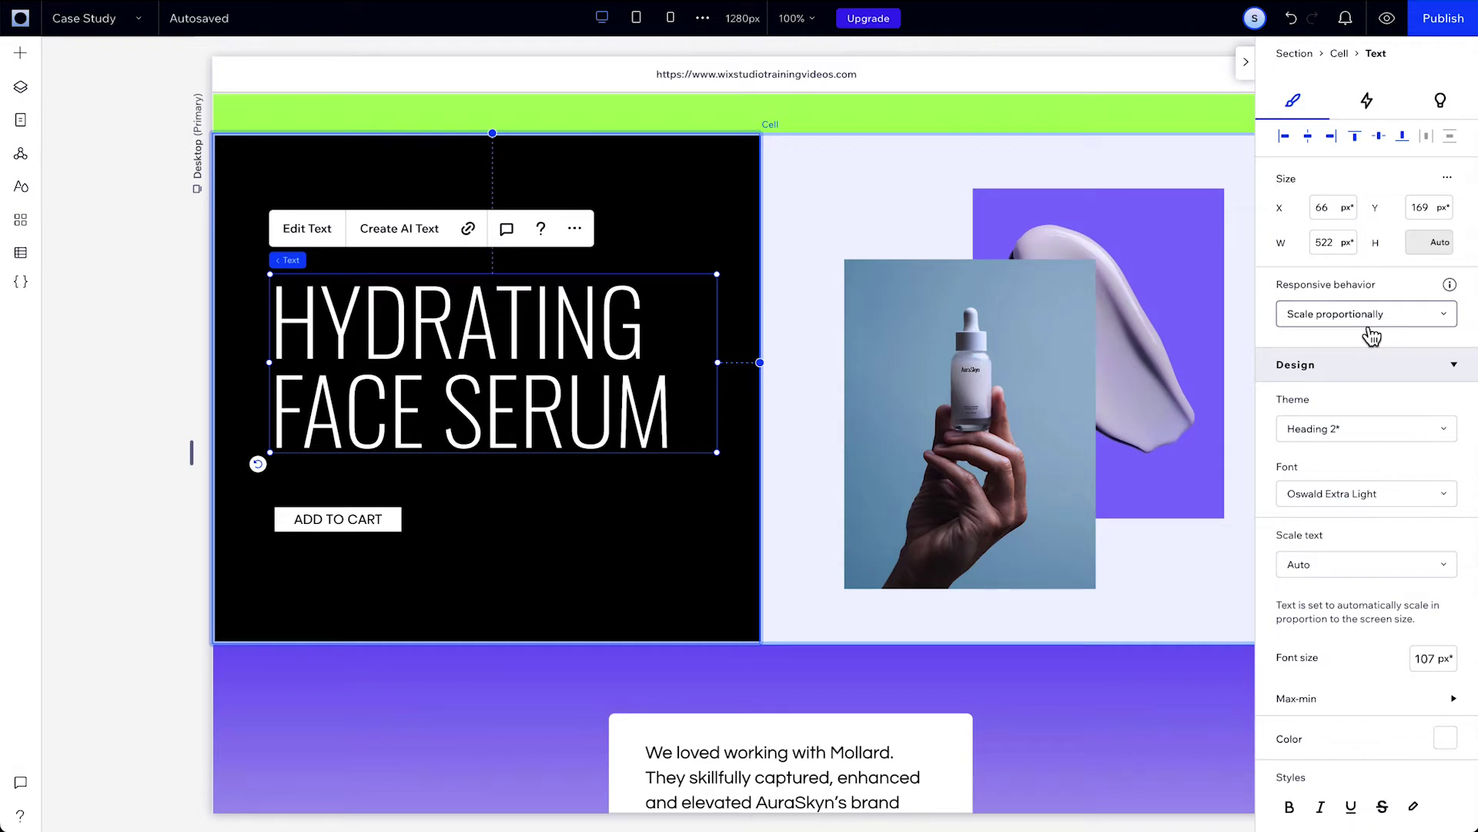
pyautogui.click(1448, 178)
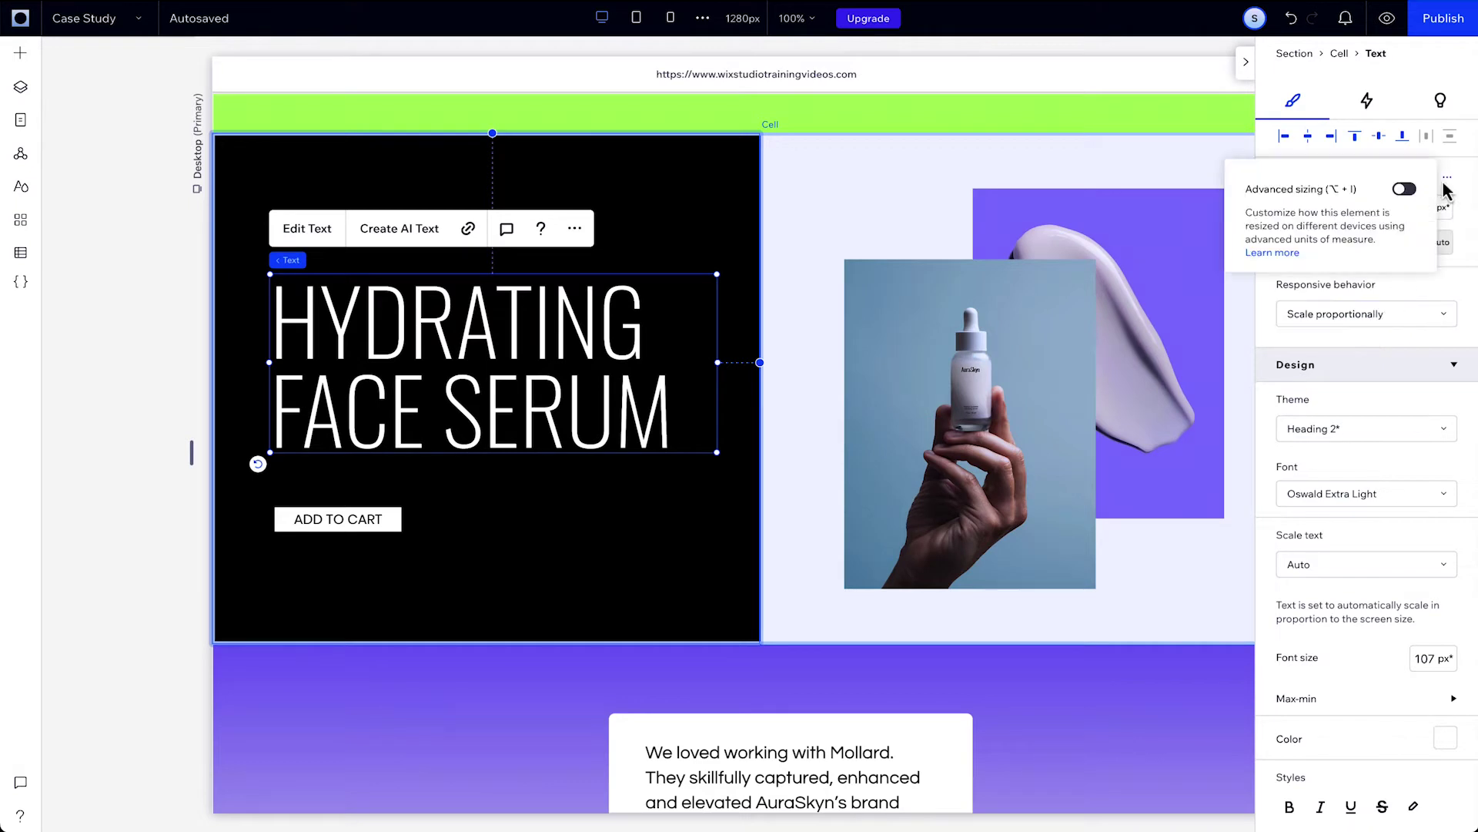
pyautogui.click(1404, 193)
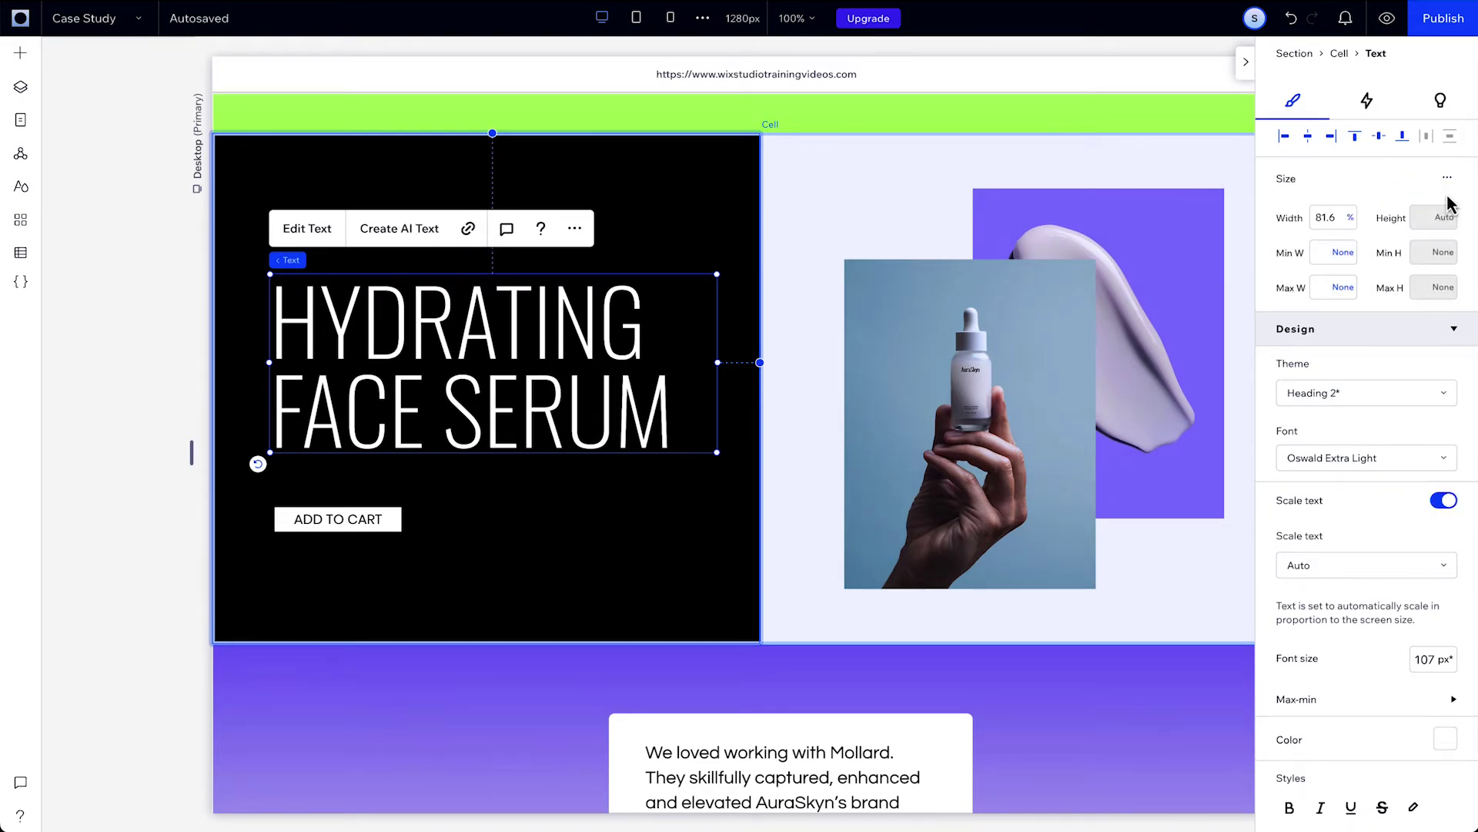
# On the mobile breakpoint, give the heading a minimum width of 330 px
pyautogui.click(670, 18)
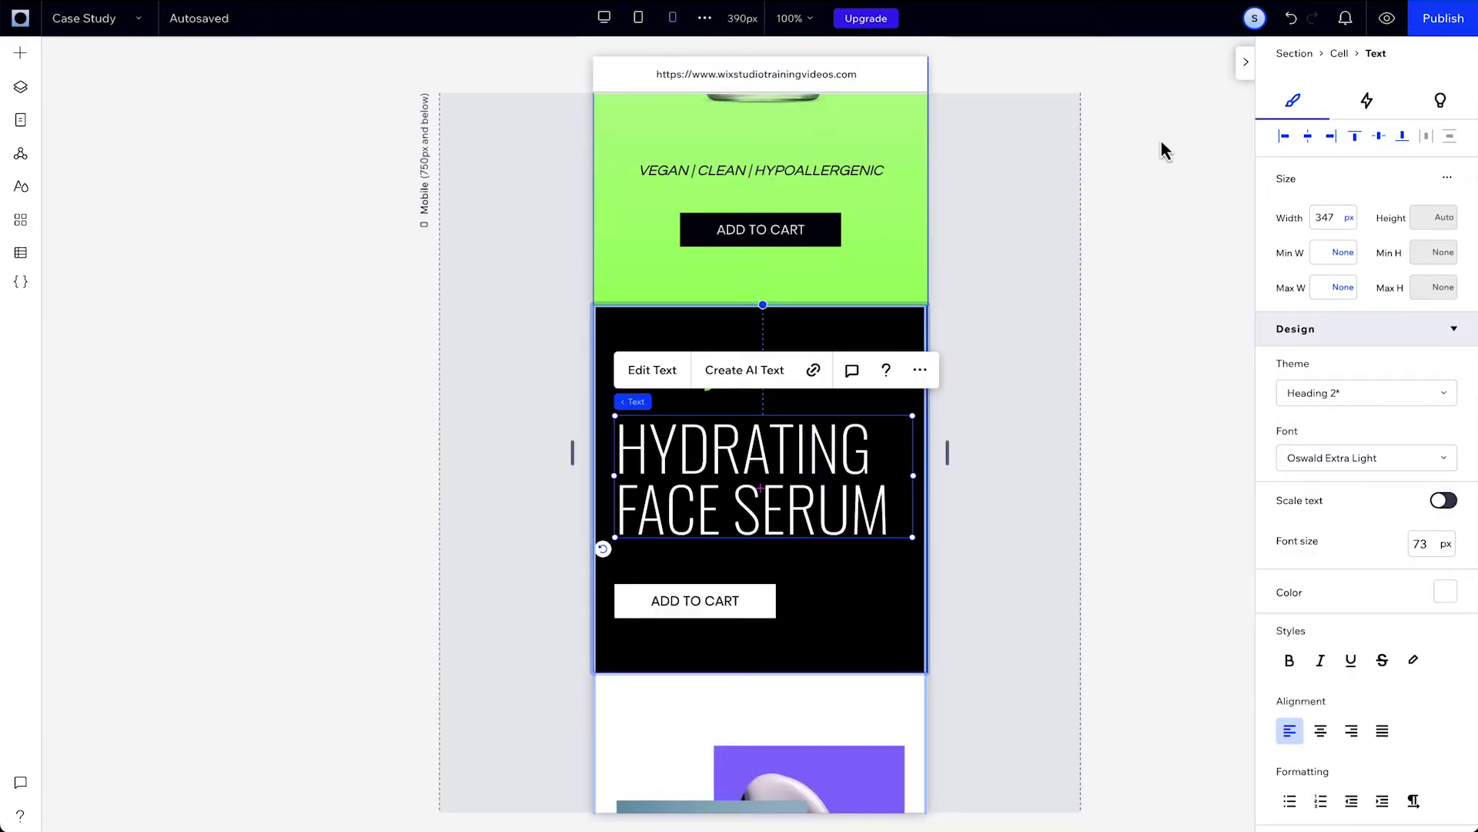
pyautogui.click(1338, 254)
pyautogui.click(1344, 136)
pyautogui.doubleClick(1324, 252)
pyautogui.write('330')
# Turn off advanced sizing on mobile and set the heading's responsive behavior to Wrap
pyautogui.click(1445, 181)
pyautogui.click(1404, 192)
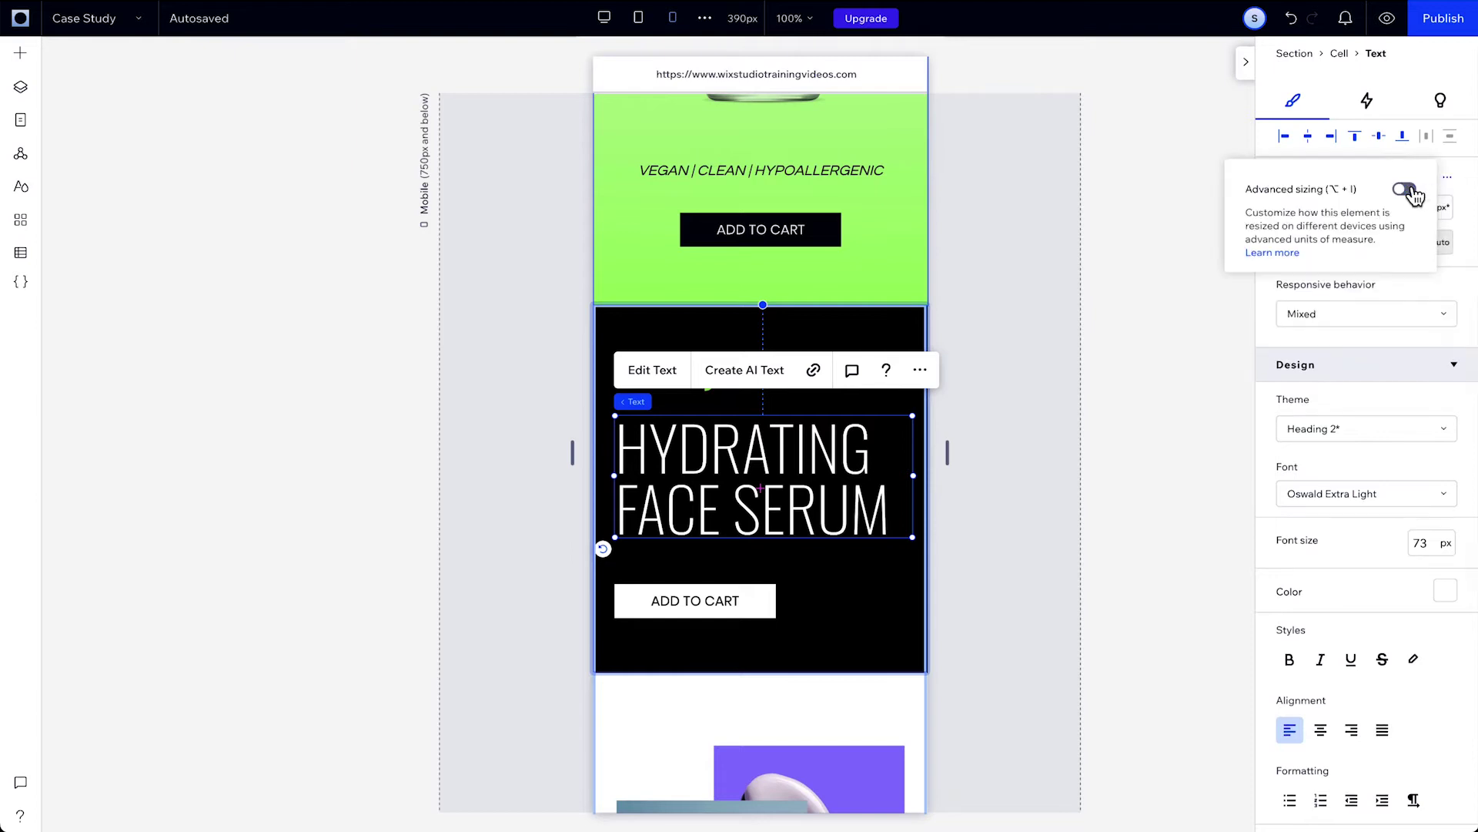
pyautogui.click(1370, 317)
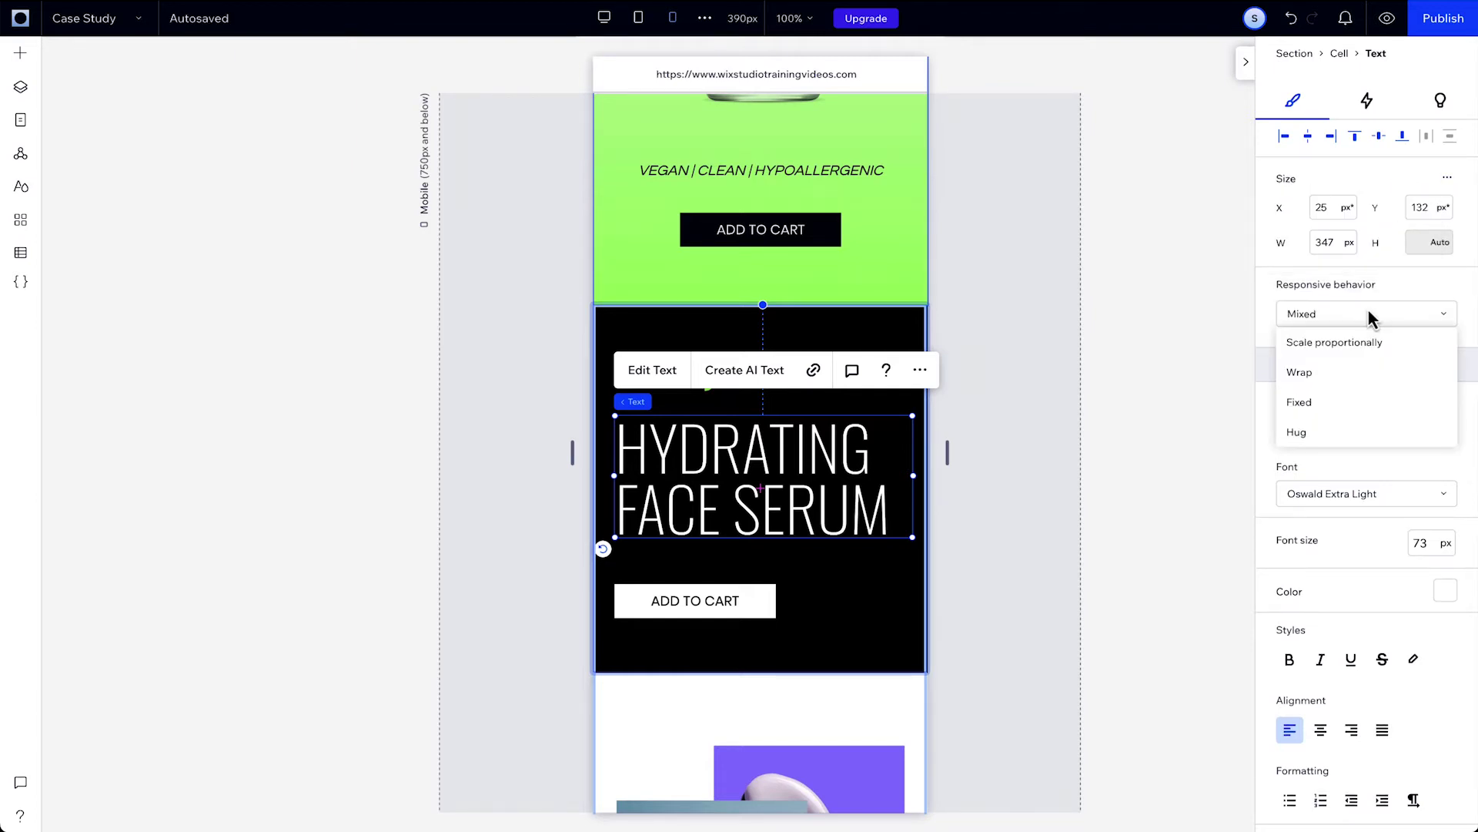
pyautogui.click(1367, 373)
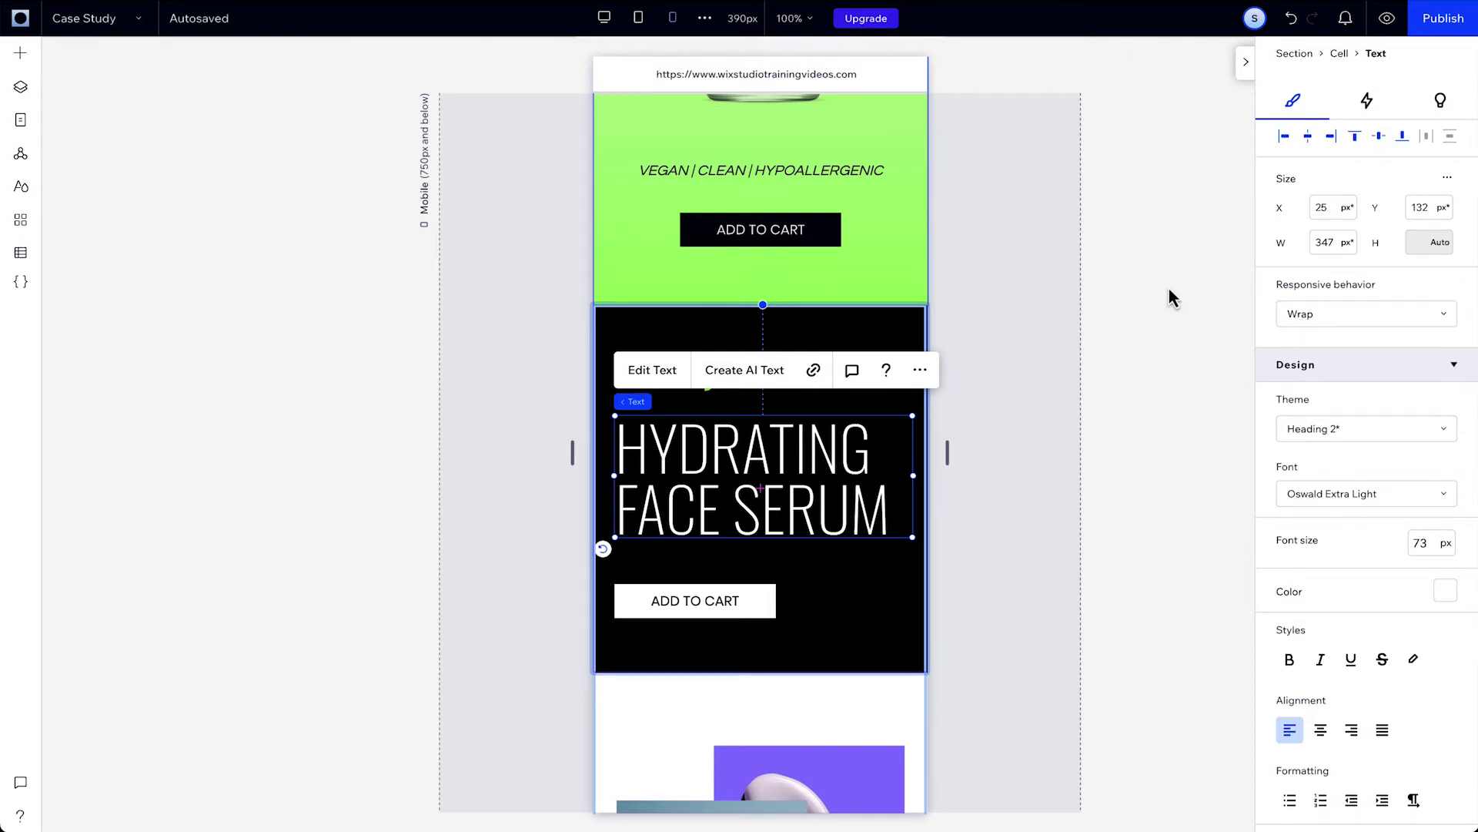
# From the desktop breakpoint, apply Use on All Breakpoints to the Hydrating Face Serum heading
pyautogui.click(604, 20)
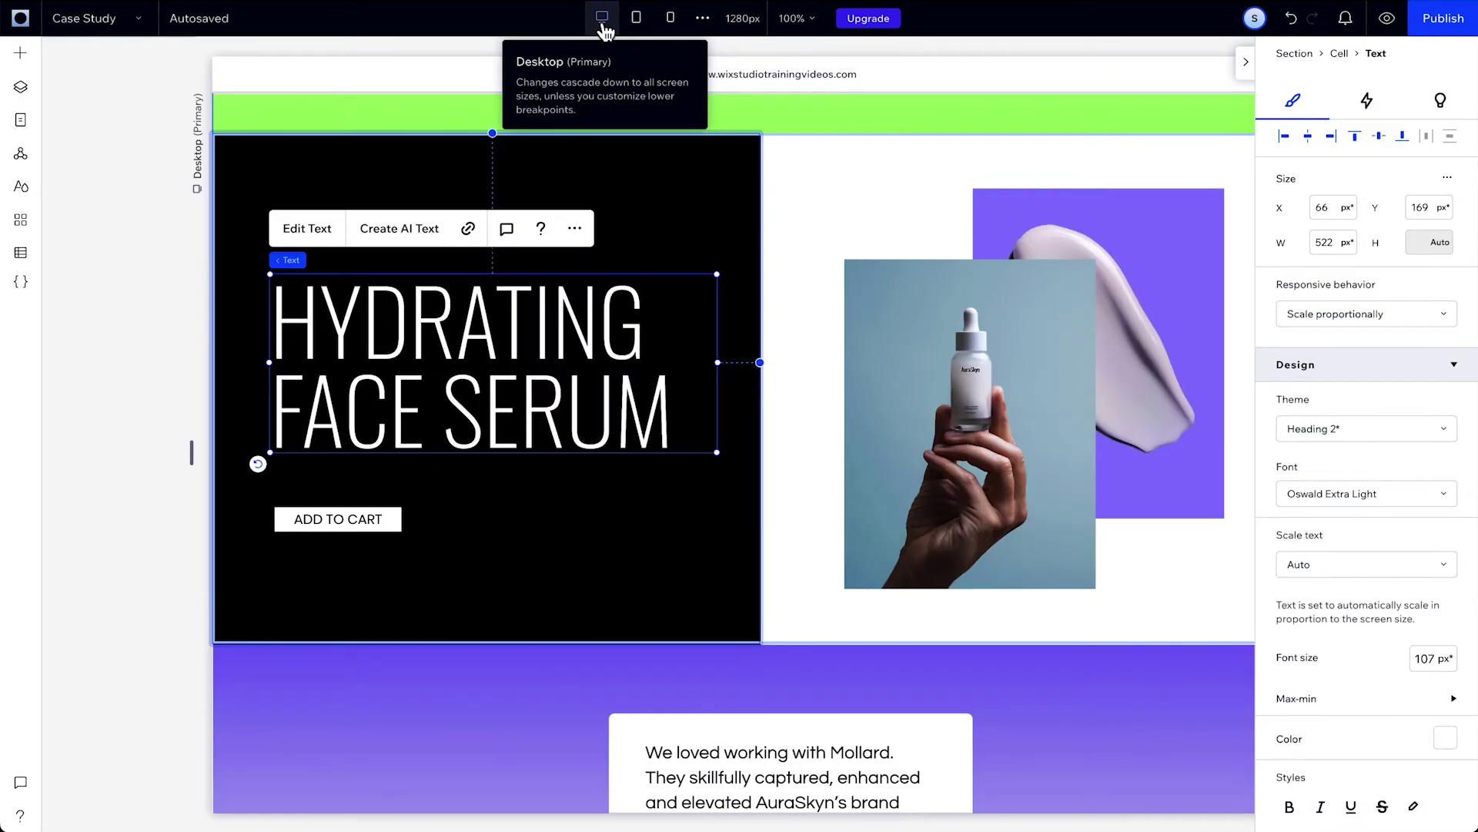
pyautogui.click(577, 236)
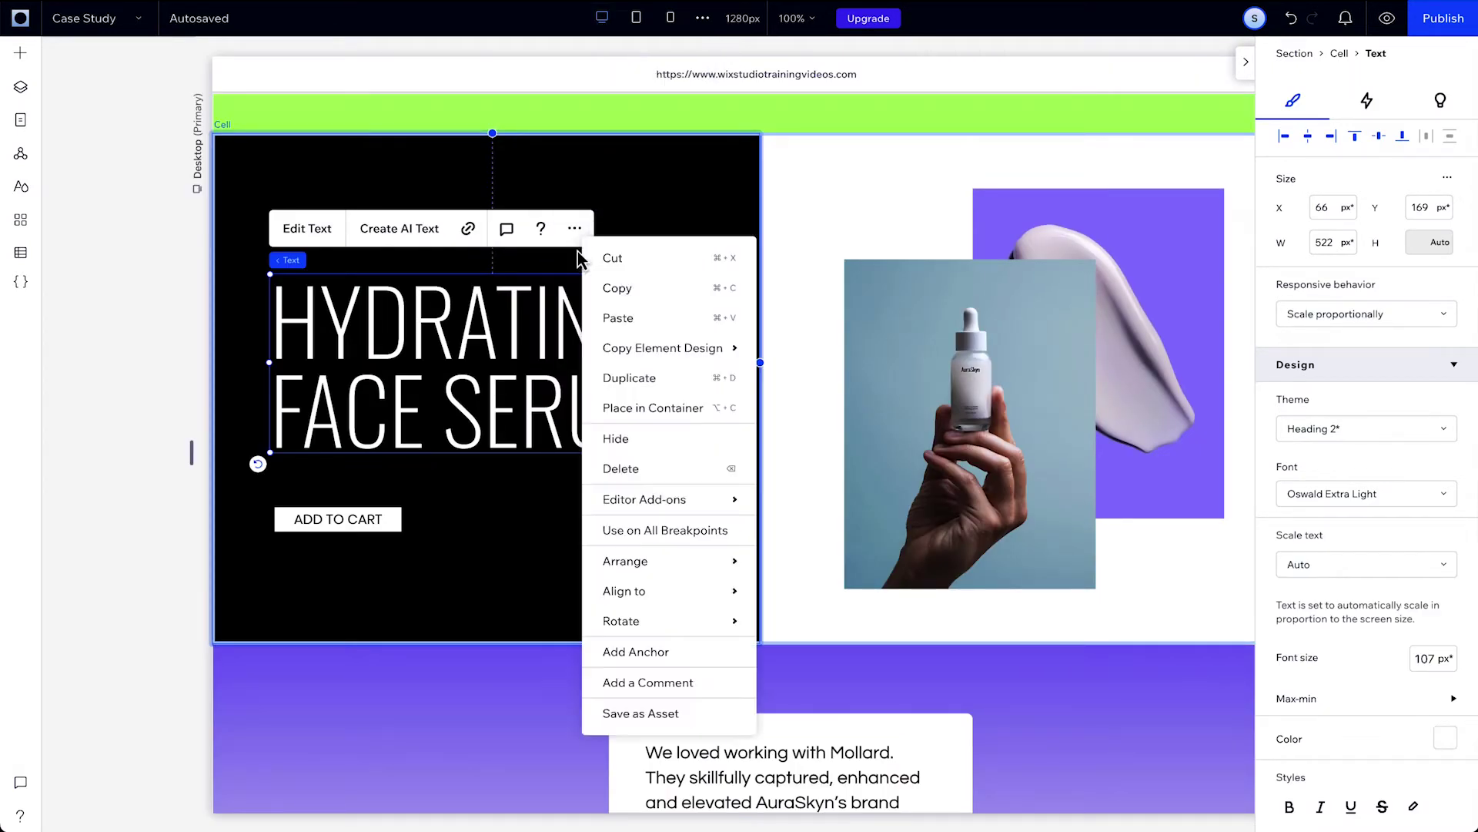
pyautogui.click(603, 531)
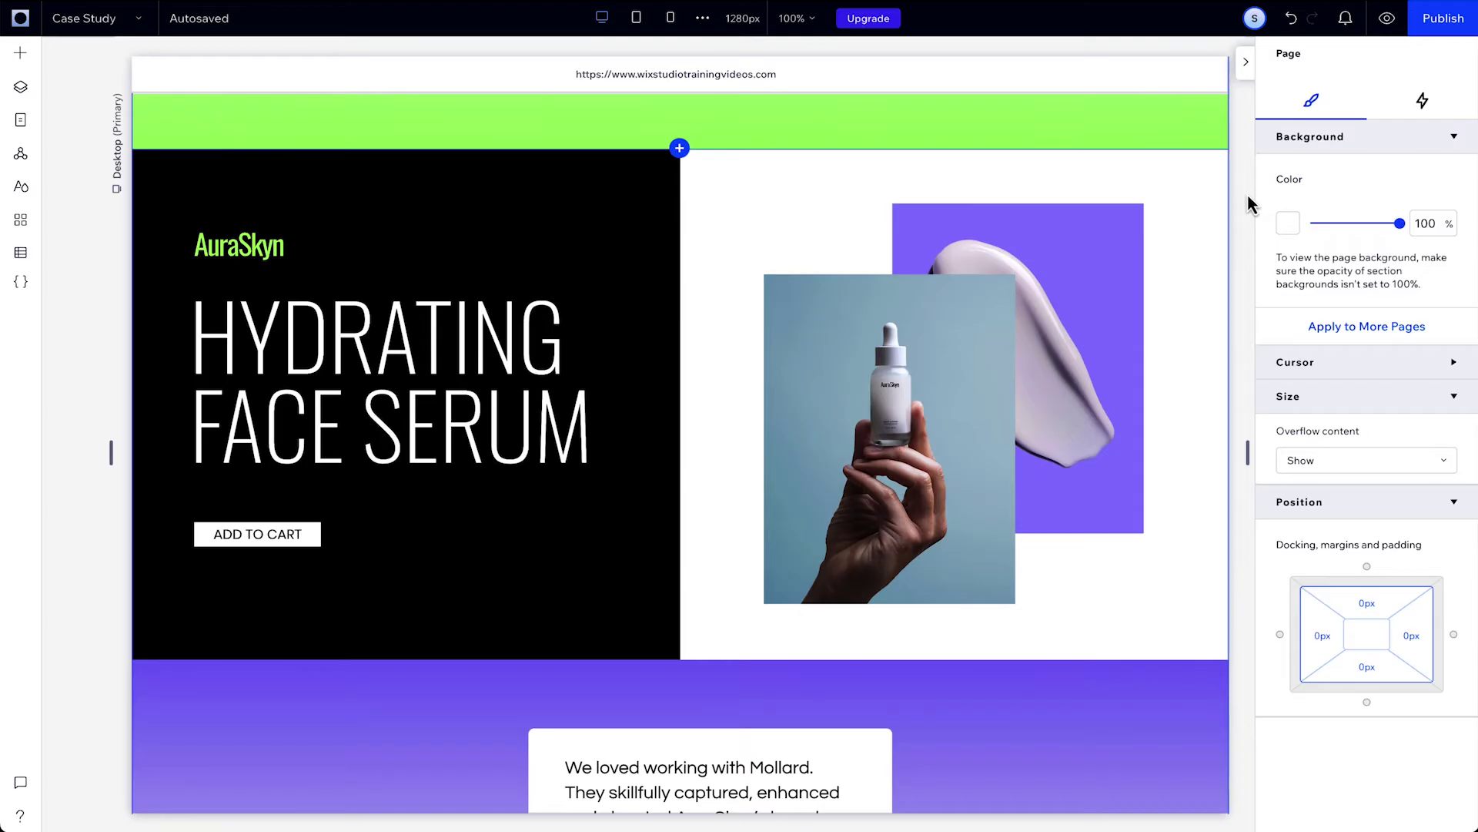
# Select the serum bottle image and turn its advanced sizing on and back off
pyautogui.click(973, 396)
pyautogui.click(1406, 193)
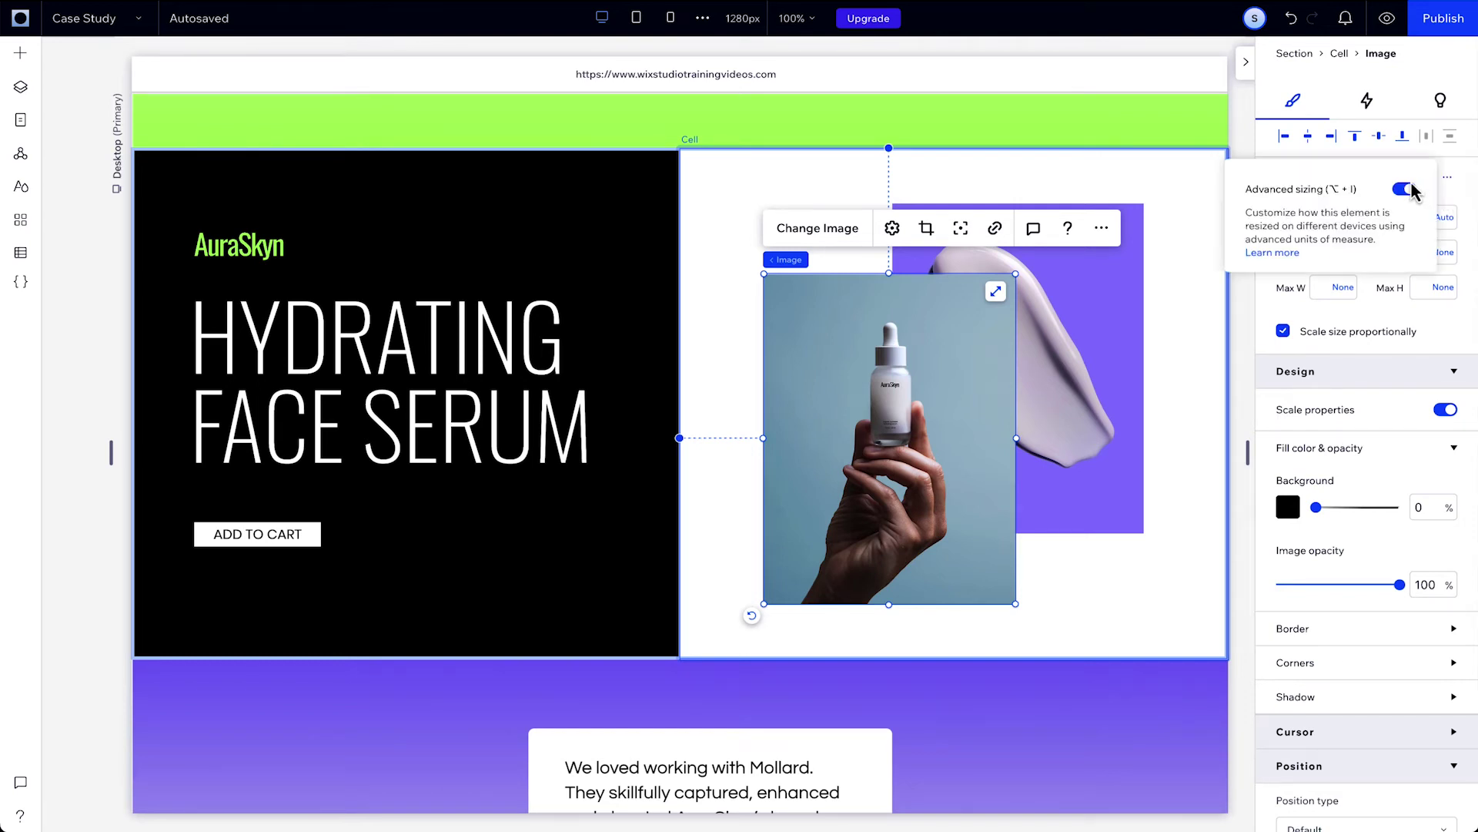
pyautogui.click(1414, 191)
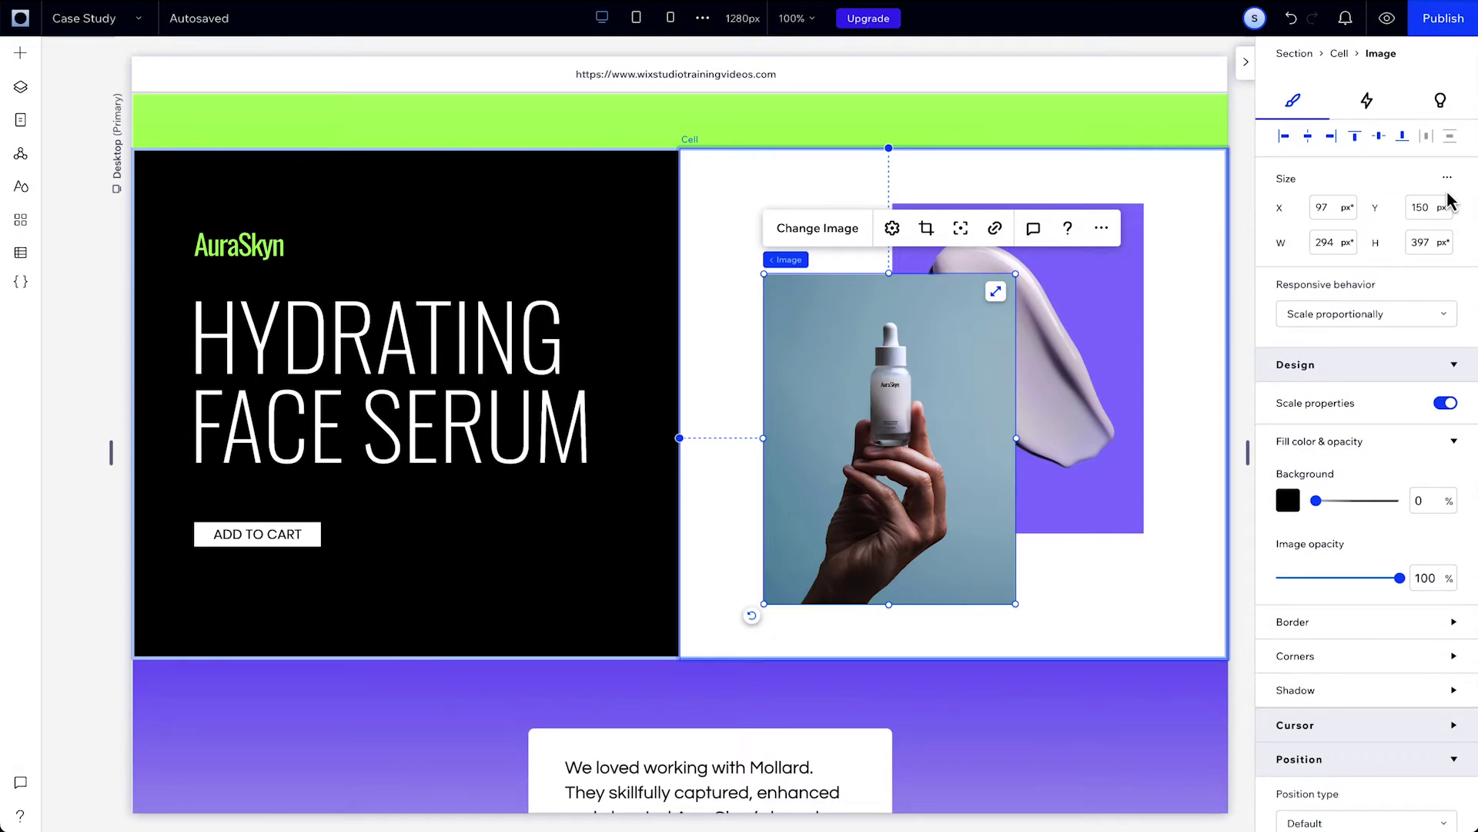
# Select the green AuraSkyn logo shape and turn on its advanced sizing
pyautogui.click(275, 237)
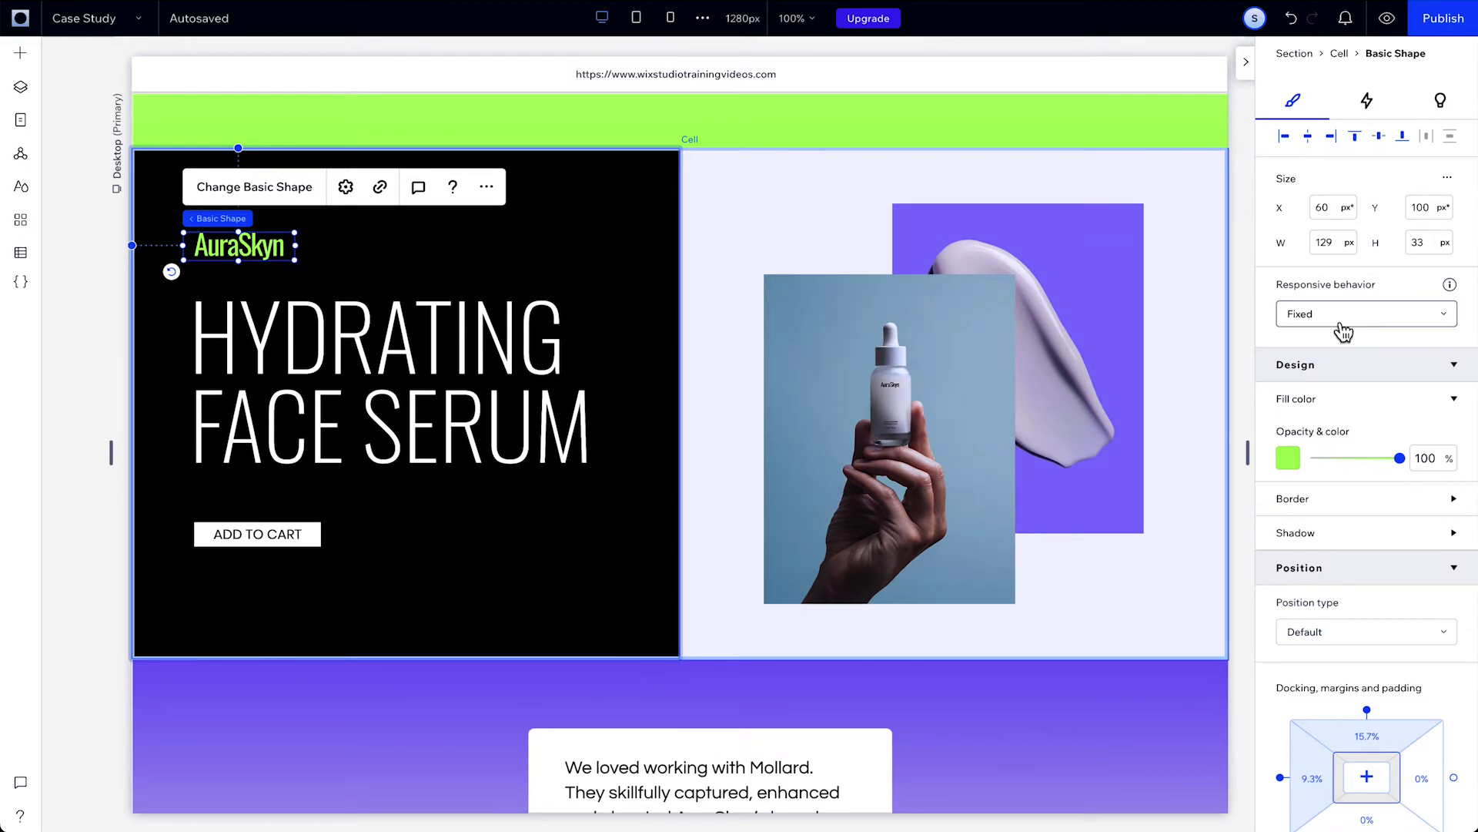
pyautogui.click(1447, 177)
pyautogui.click(1405, 188)
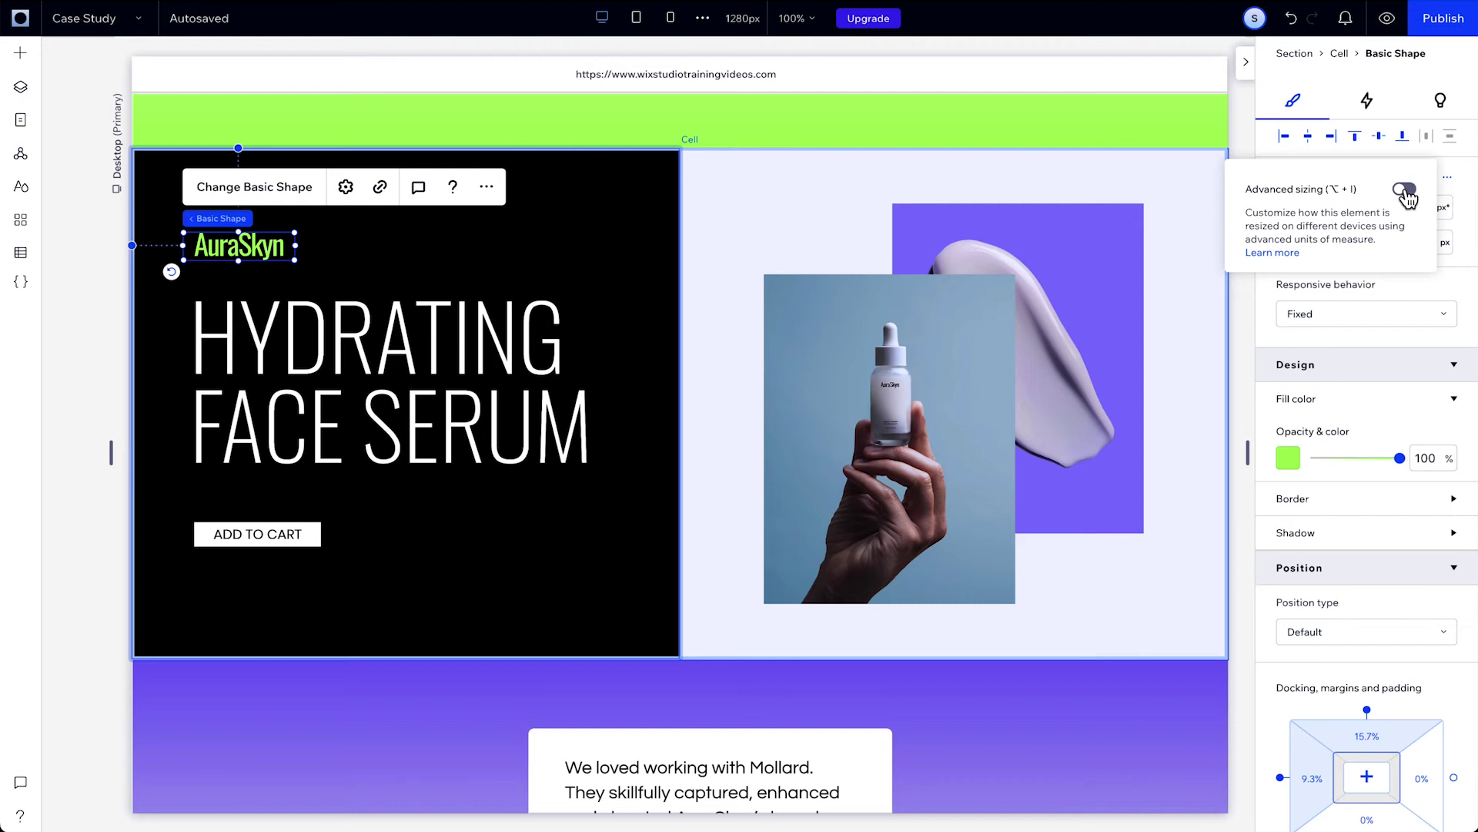
pyautogui.click(1453, 195)
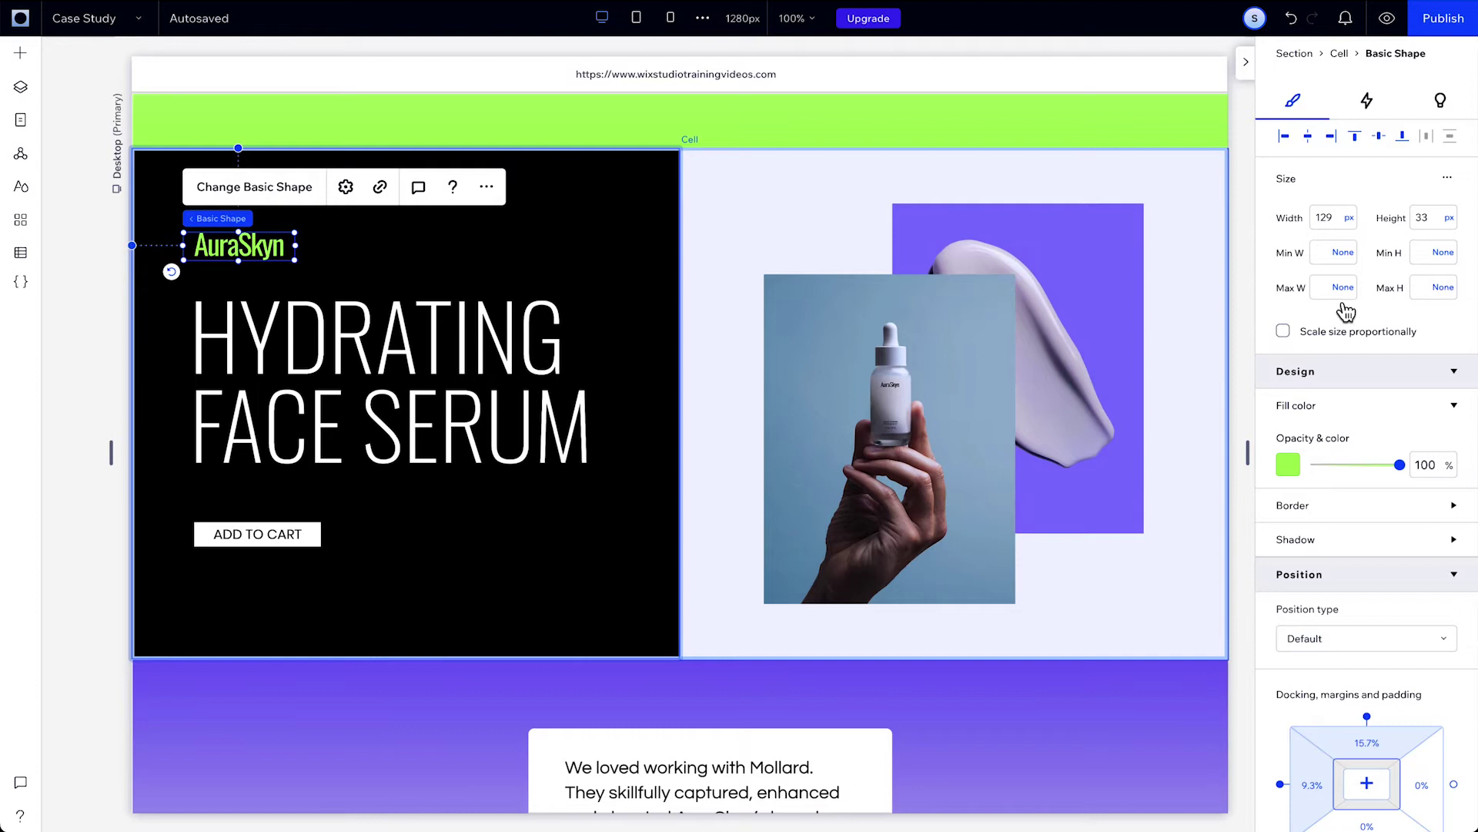
# Collapse and reopen the logo's inspector, and turn off advanced sizing for the logo shape
pyautogui.moveTo(1247, 458)
pyautogui.mouseDown()
pyautogui.moveTo(1204, 454)
pyautogui.moveTo(1272, 465)
pyautogui.mouseUp()
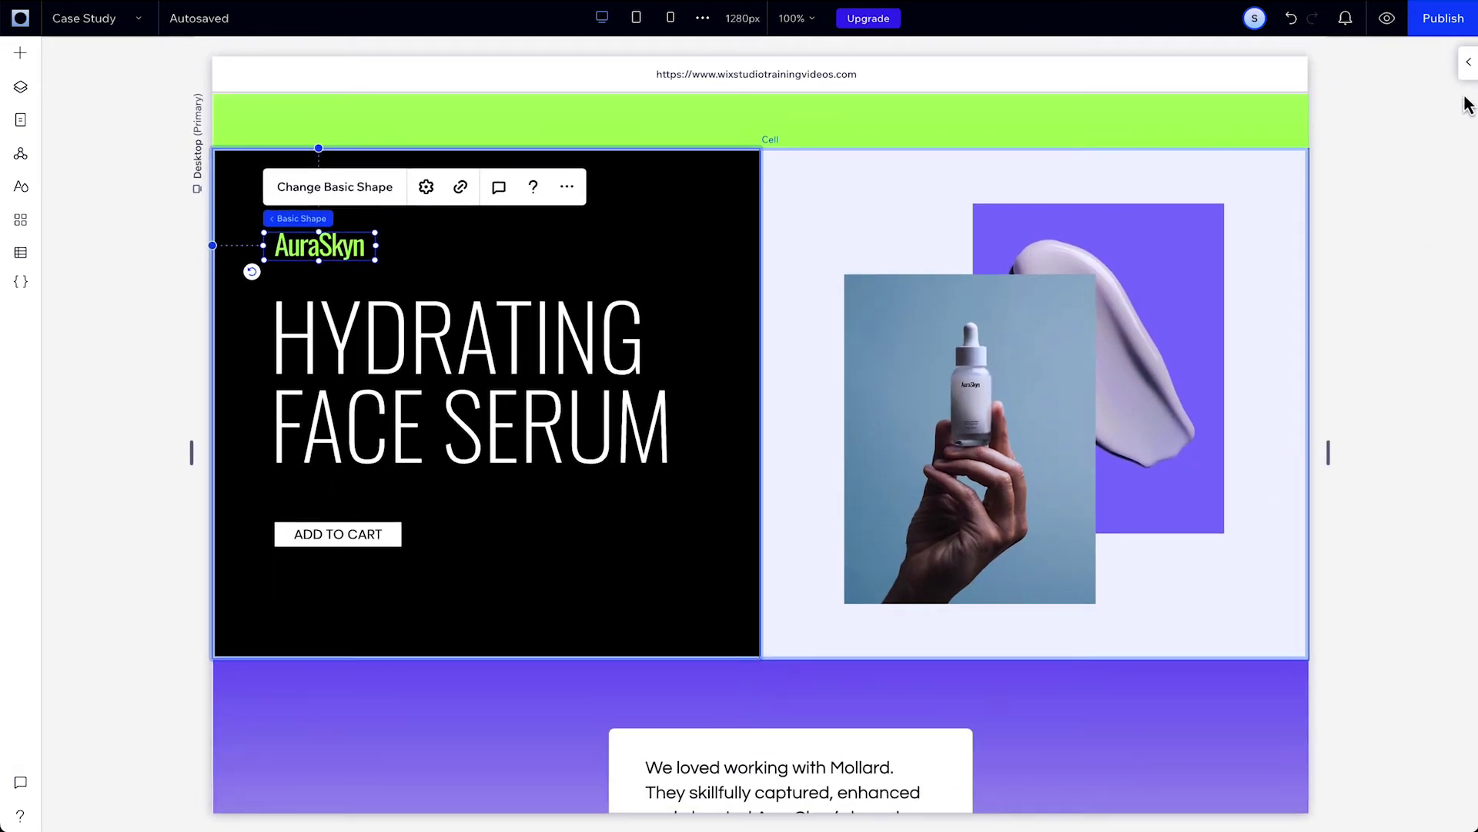
pyautogui.click(1469, 64)
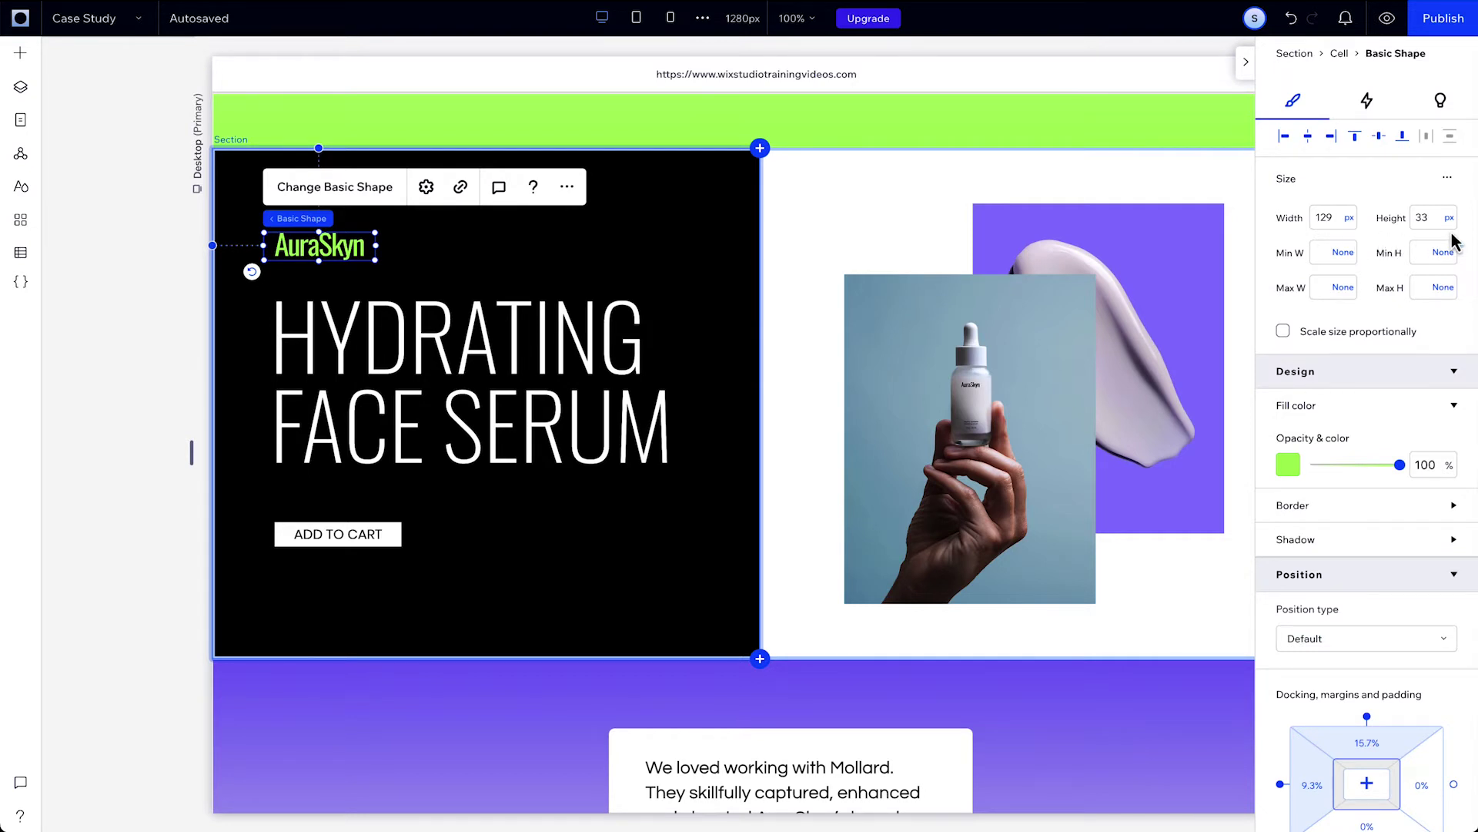
pyautogui.click(1448, 178)
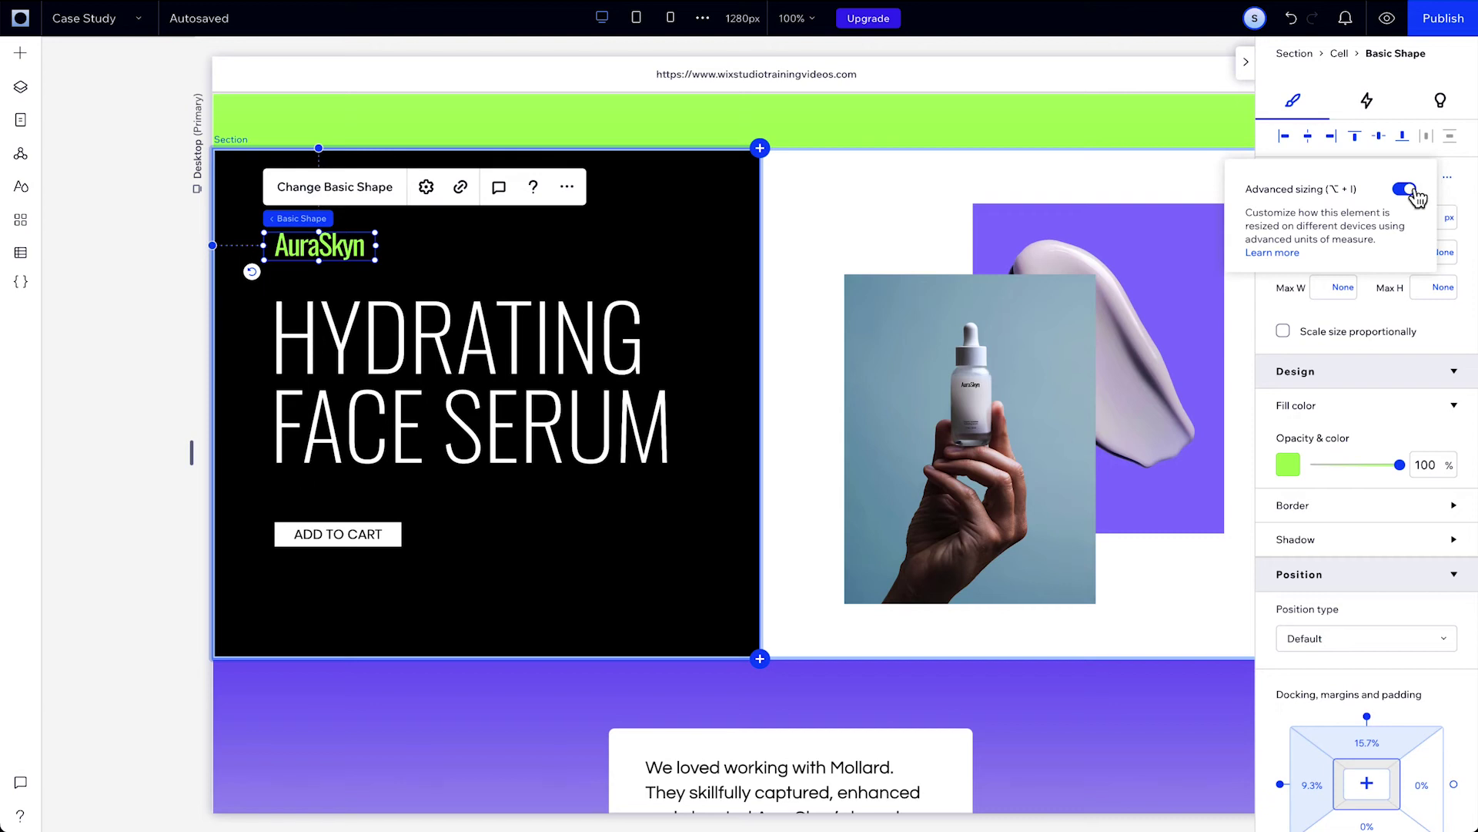
pyautogui.click(1414, 193)
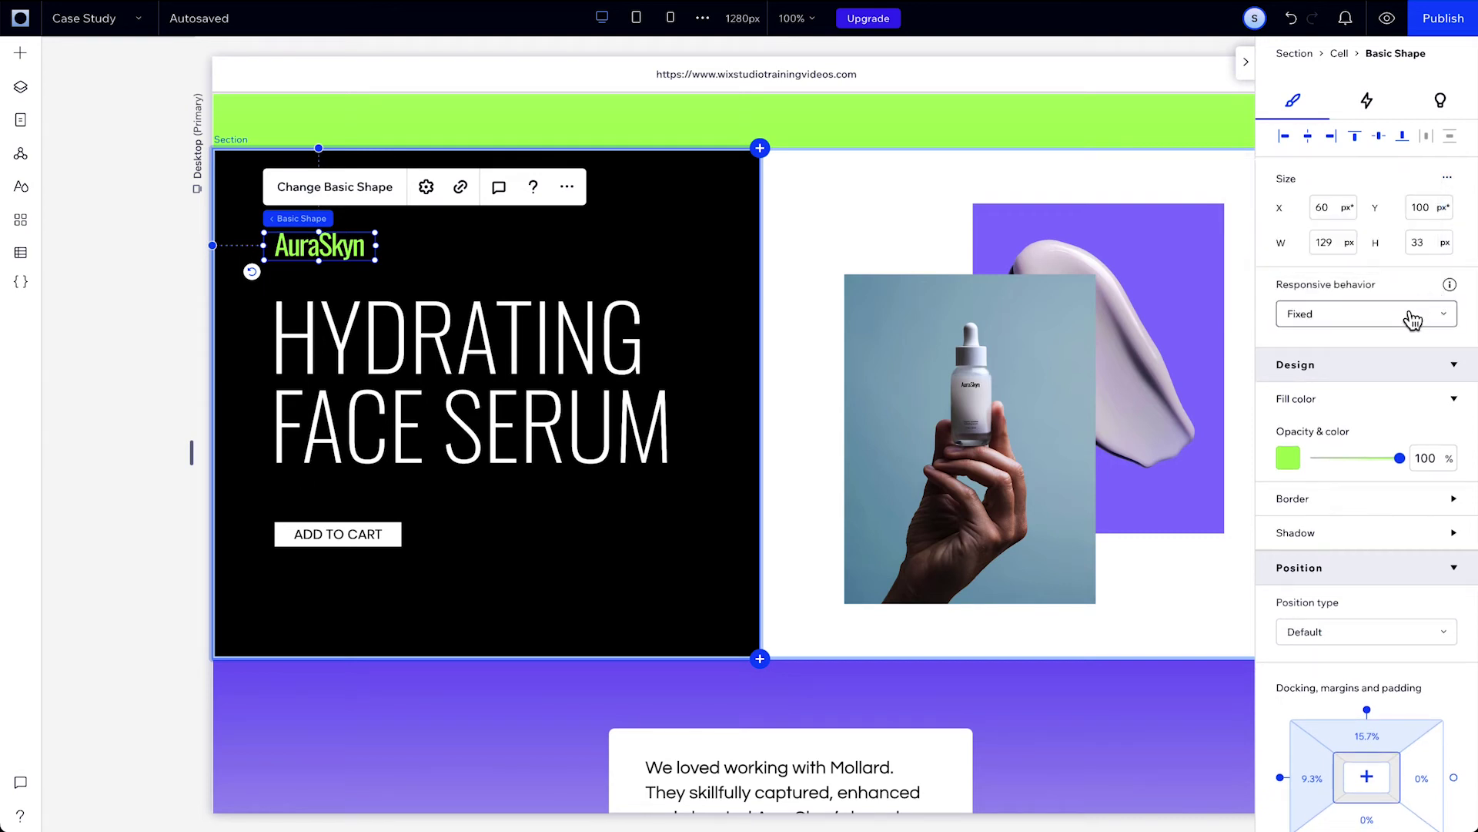
# Set the responsive behavior of the green AuraSkyn logo shape to Scale proportionally
pyautogui.click(1413, 316)
pyautogui.click(1397, 253)
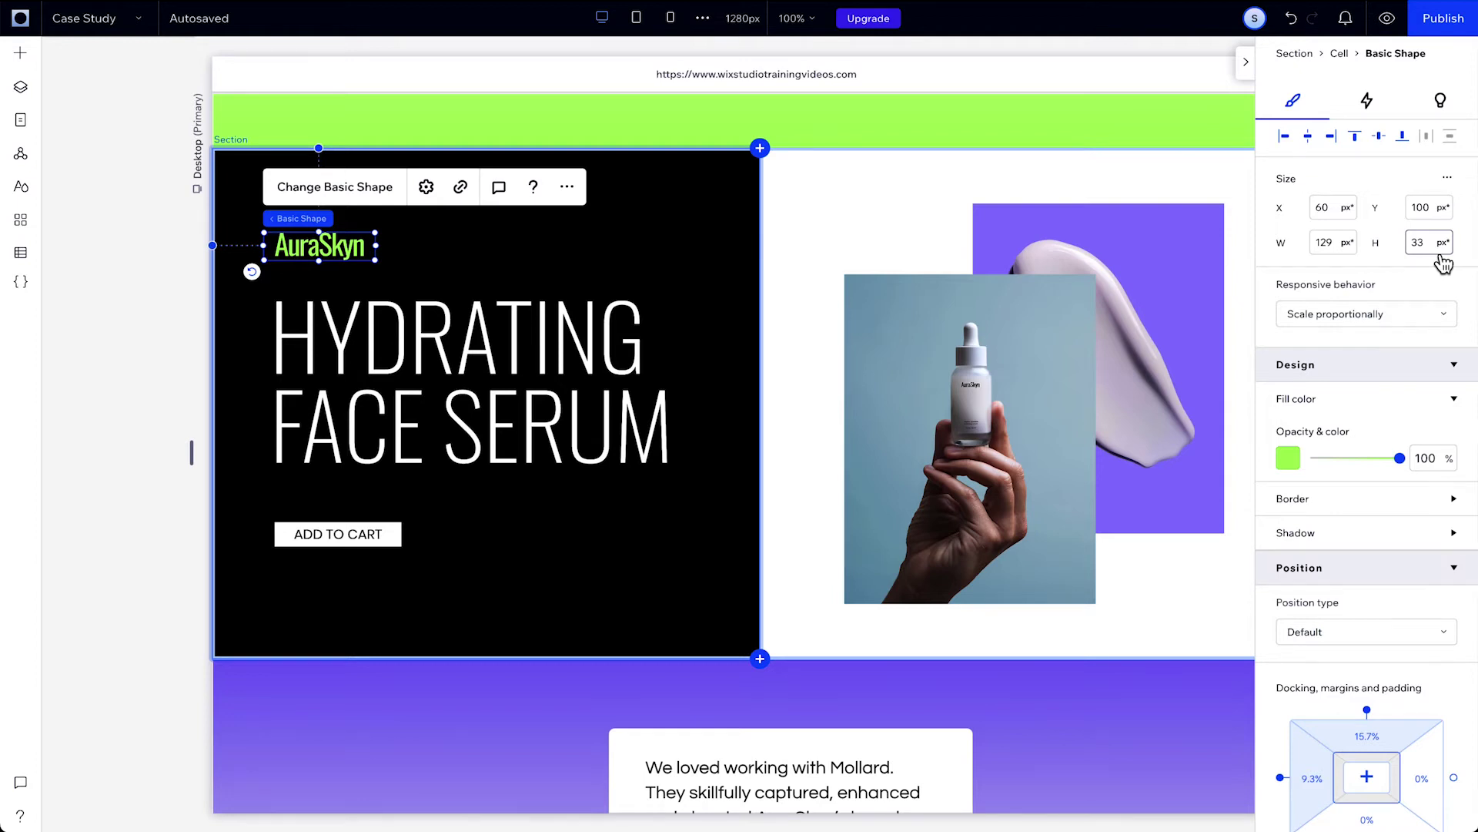
# Select the serum bottle image and widen it to about 353 px, keeping its height unchanged
pyautogui.click(967, 399)
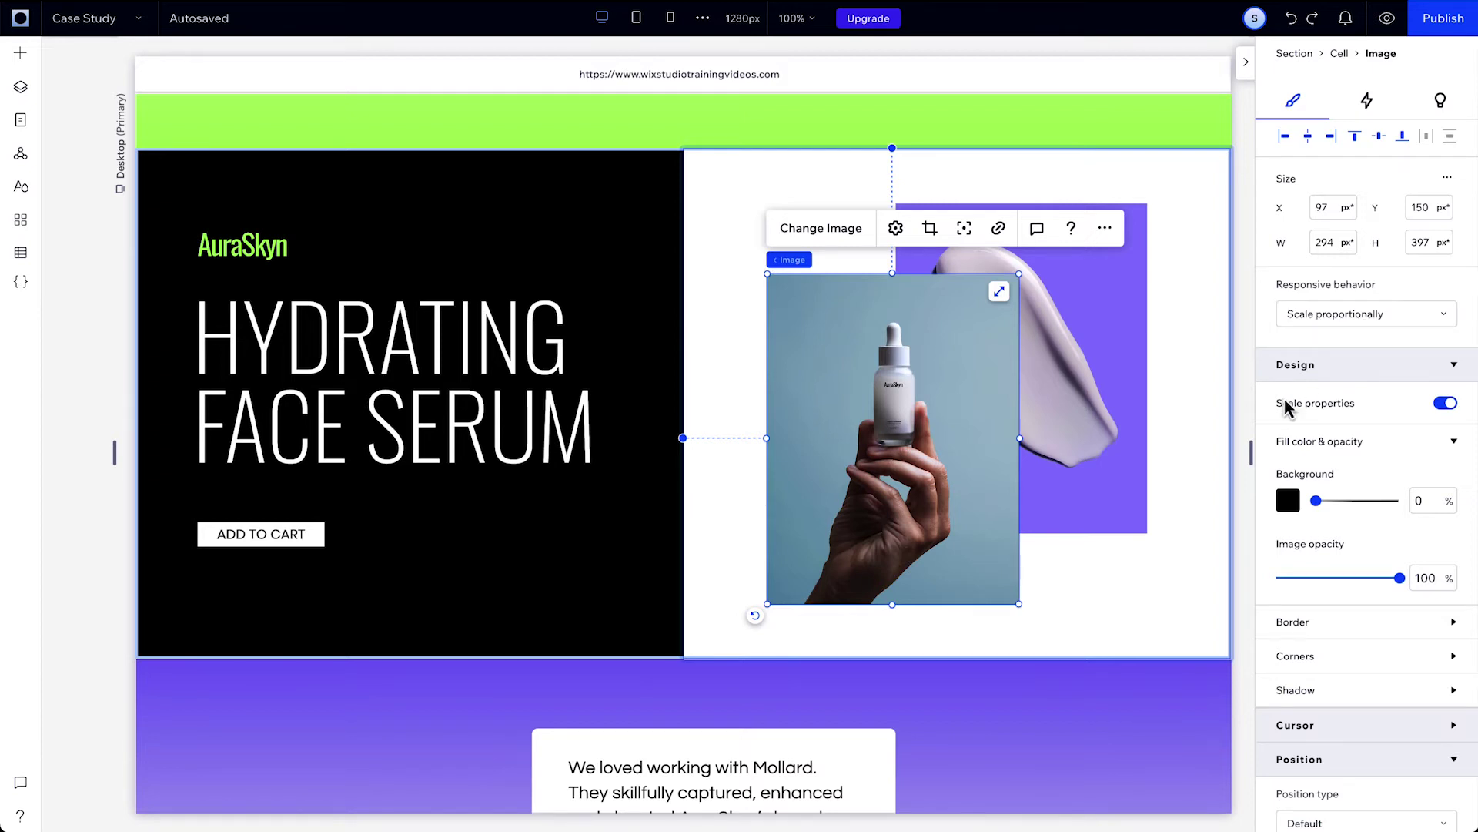
pyautogui.moveTo(1251, 454); pyautogui.dragTo(1290, 464)
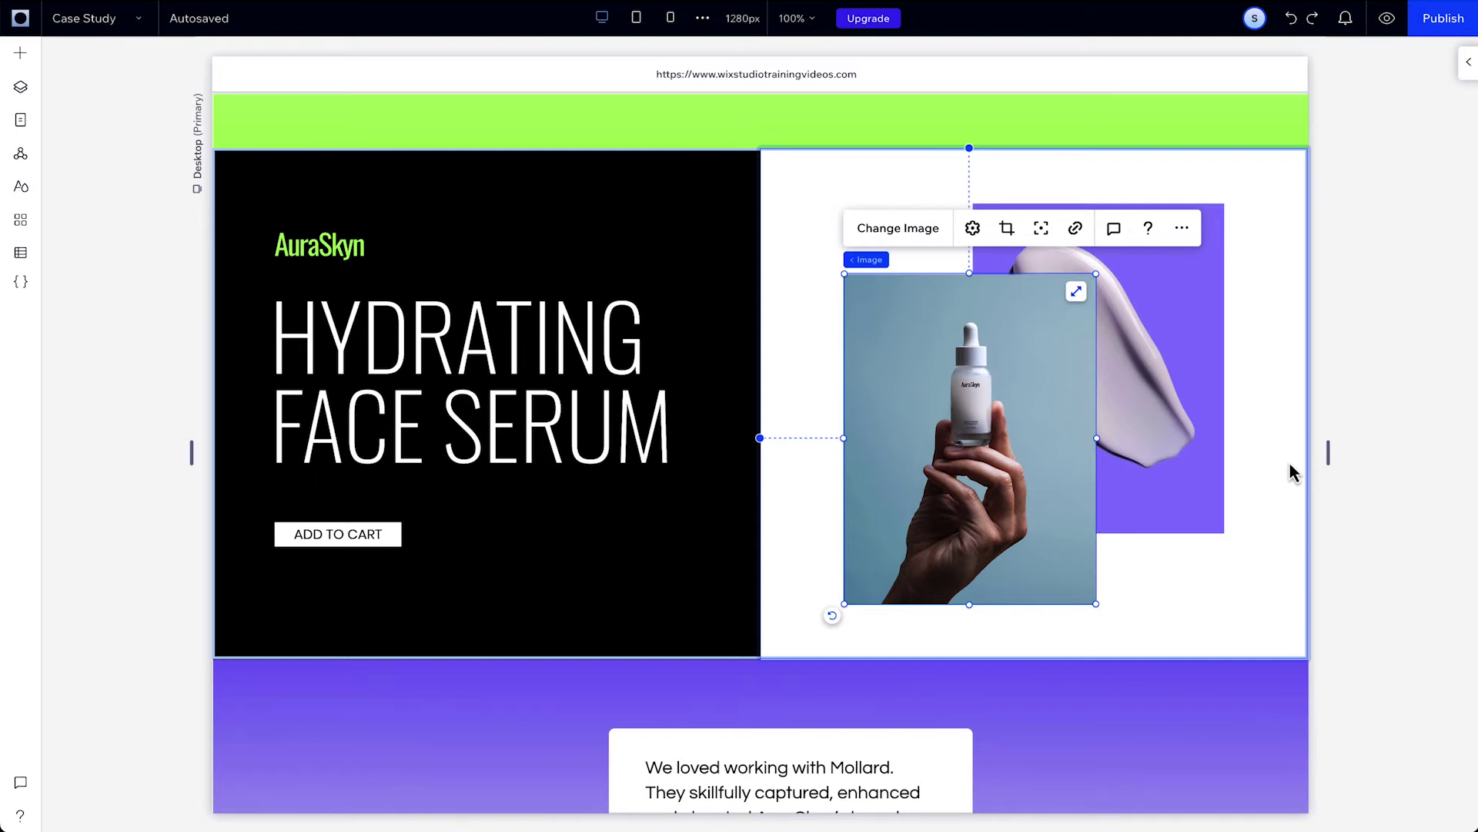
pyautogui.moveTo(1095, 444); pyautogui.dragTo(1146, 447)
pyautogui.moveTo(1147, 446); pyautogui.dragTo(1148, 448)
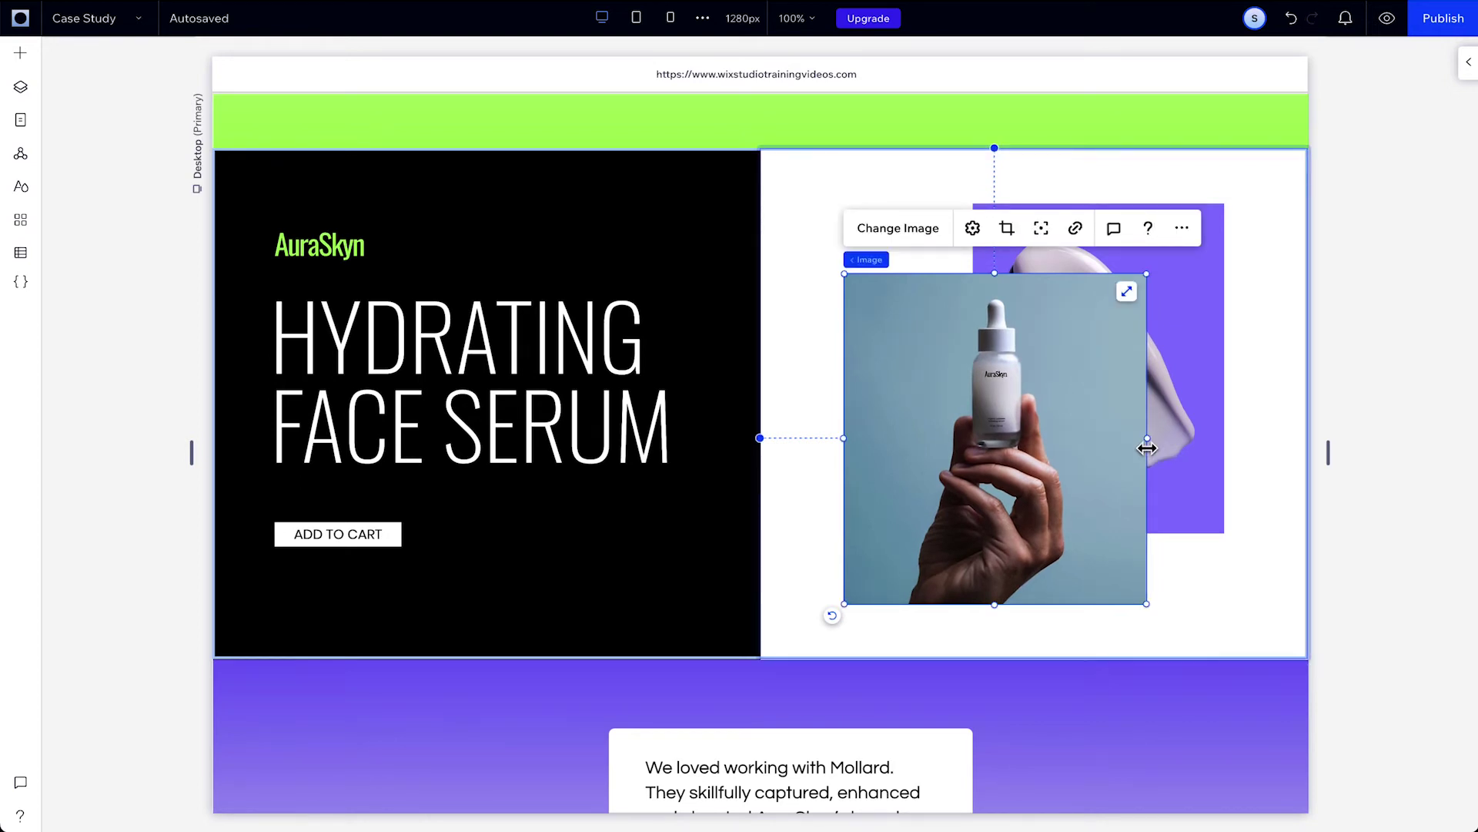
# Turn on advanced sizing for the serum bottle image and set its width to 70%
pyautogui.click(1468, 68)
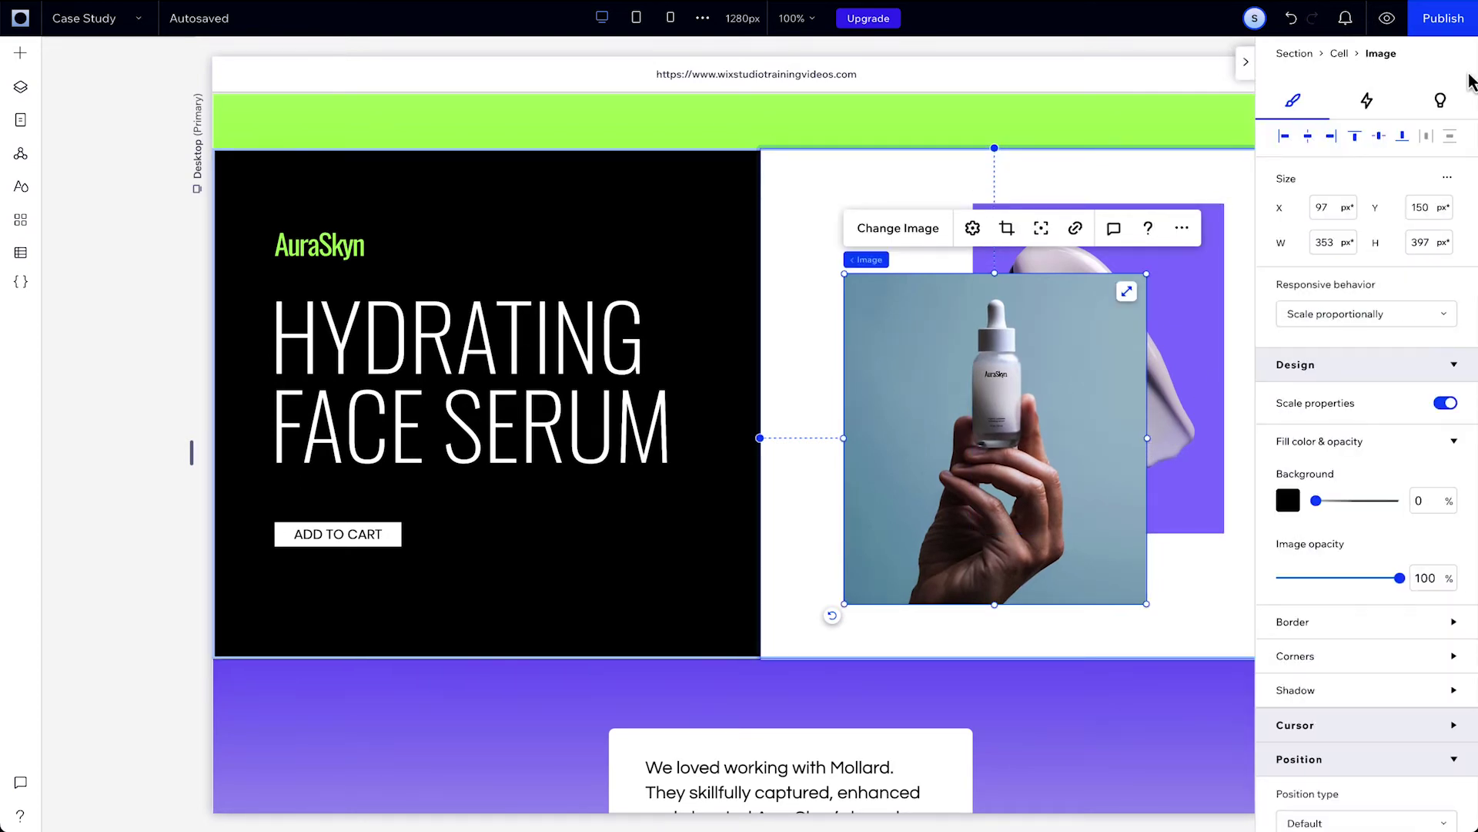
pyautogui.click(1448, 178)
pyautogui.click(1412, 190)
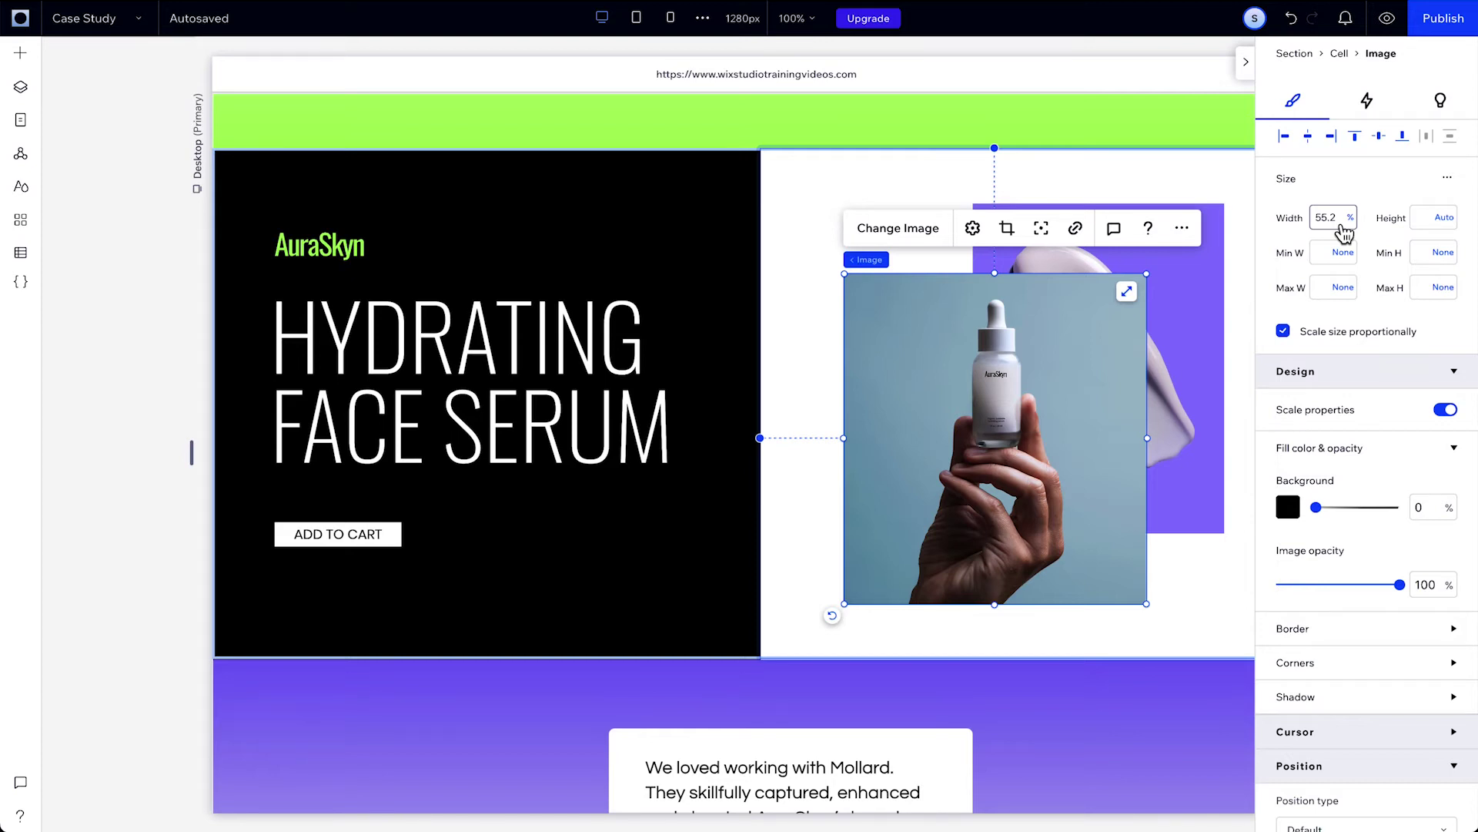
pyautogui.click(1342, 223)
pyautogui.write('70')
pyautogui.press('Return')
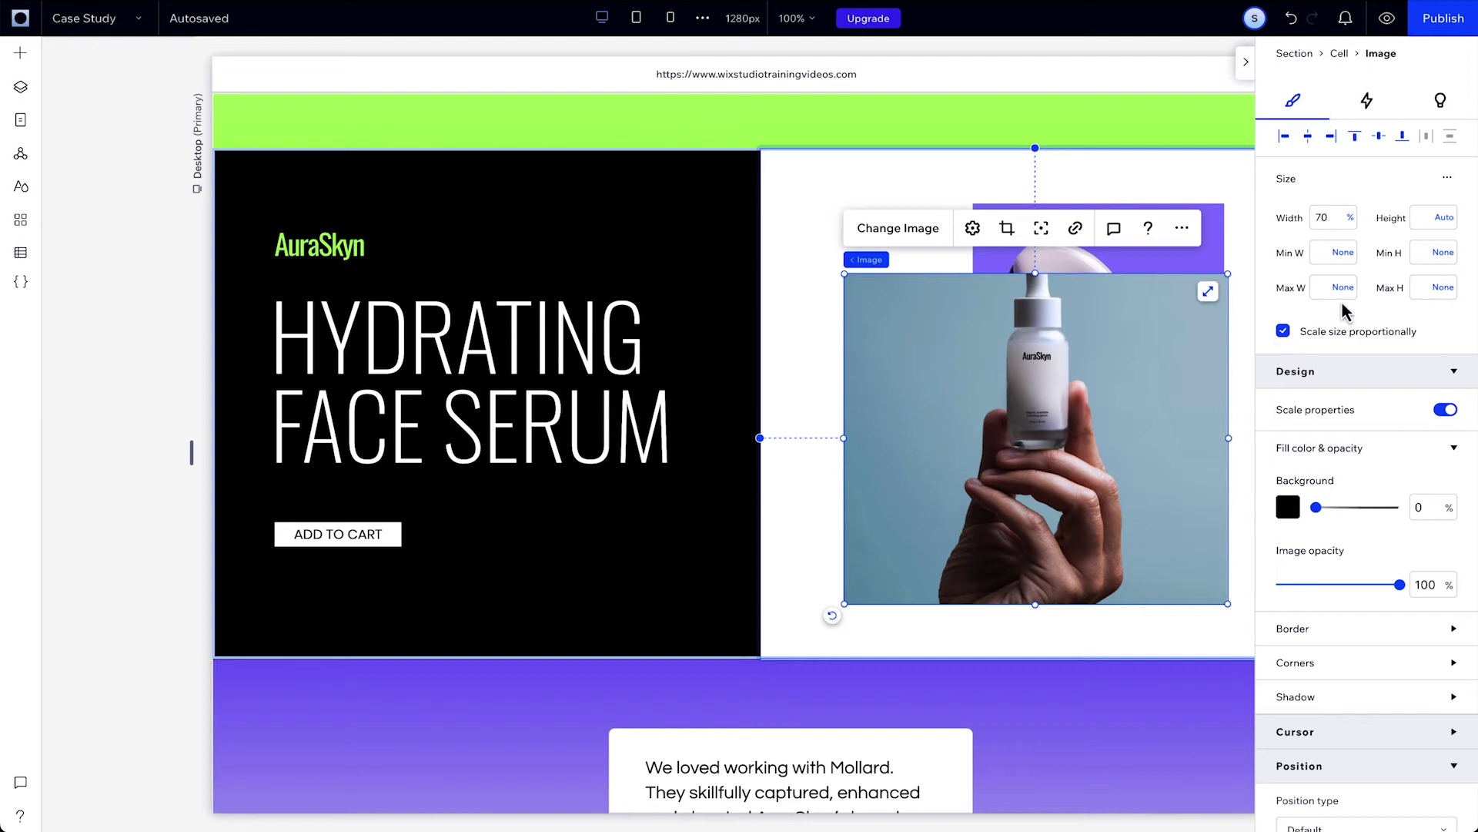
# Turn off proportional size scaling for the serum bottle image and set its height to 70%
pyautogui.click(1442, 225)
pyautogui.click(1443, 235)
pyautogui.click(1283, 332)
pyautogui.hscroll(1, 1248, 364)
pyautogui.moveTo(1237, 461)
pyautogui.mouseDown()
pyautogui.moveTo(1181, 449)
pyautogui.moveTo(1260, 471)
pyautogui.moveTo(1226, 465)
pyautogui.mouseUp()
pyautogui.click(1449, 217)
pyautogui.click(1433, 219)
pyautogui.click(1430, 221)
pyautogui.write('70')
pyautogui.press('Return')
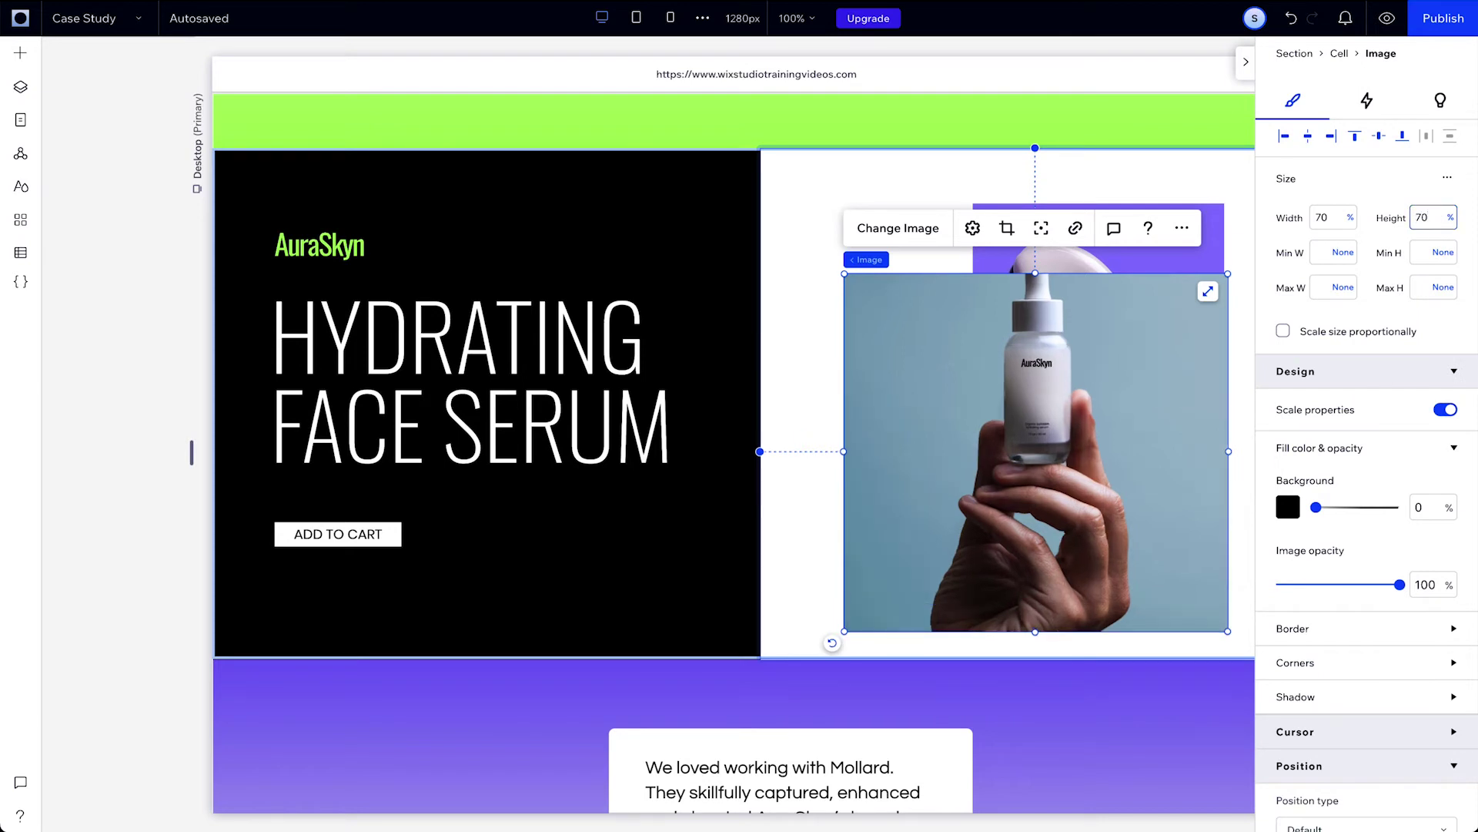
pyautogui.hscroll(2, 1236, 455)
pyautogui.moveTo(1236, 455); pyautogui.dragTo(1250, 459)
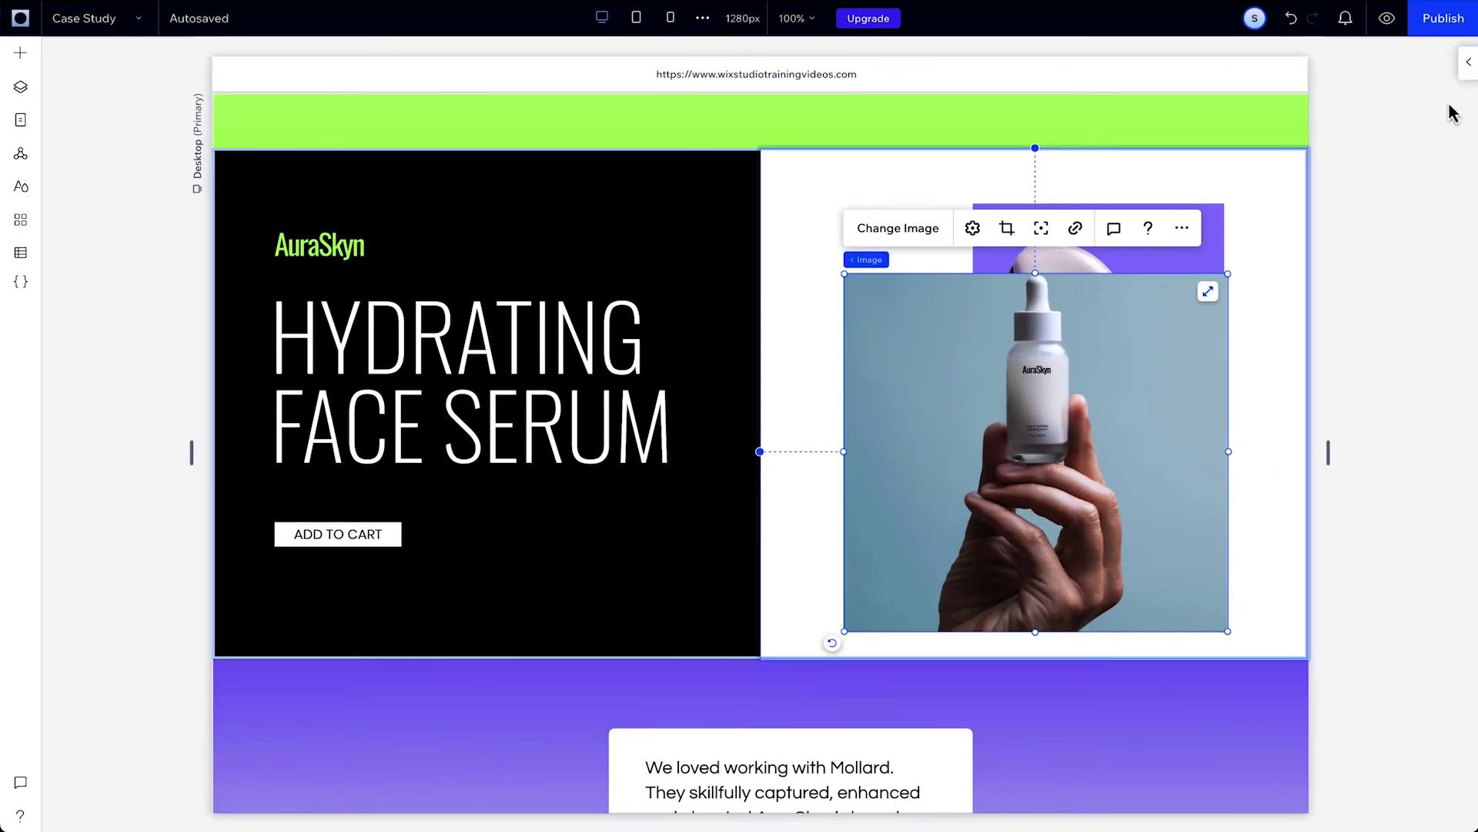
# Set the serum bottle image's width to 45% and its height to 64%
pyautogui.click(1468, 61)
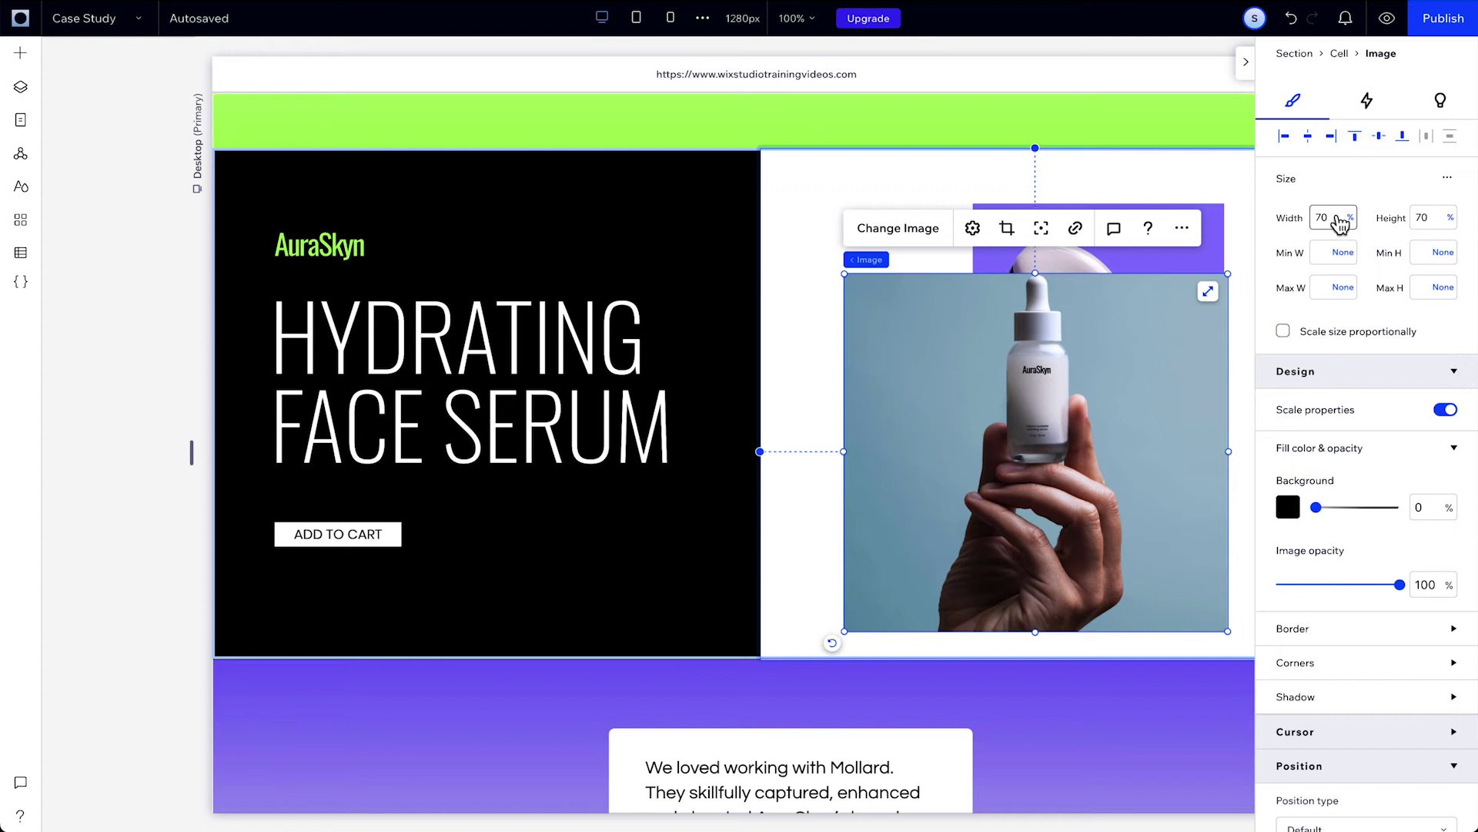
pyautogui.click(1340, 219)
pyautogui.write('45')
pyautogui.press('Return')
pyautogui.click(1352, 221)
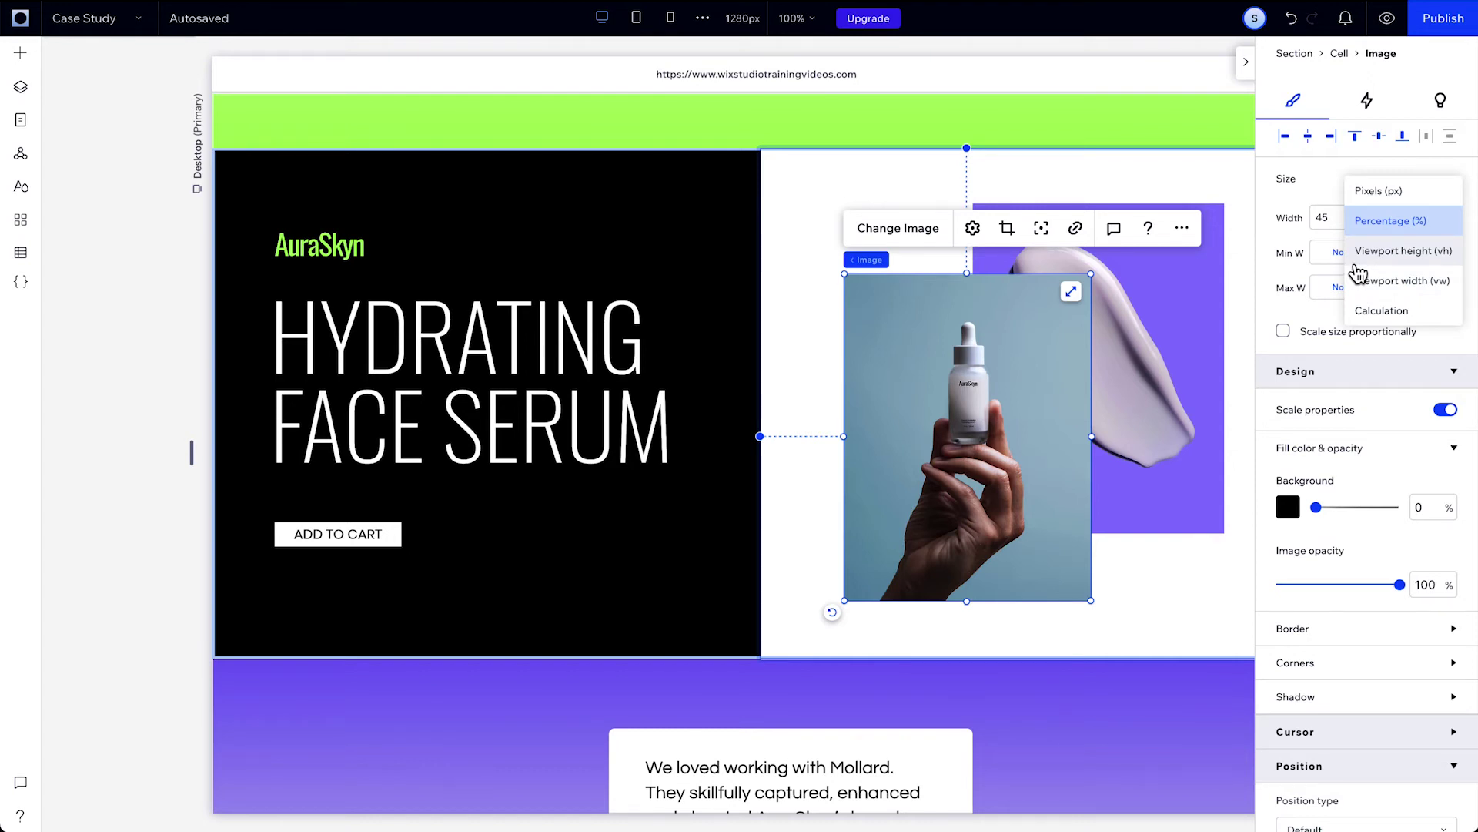
pyautogui.click(1315, 202)
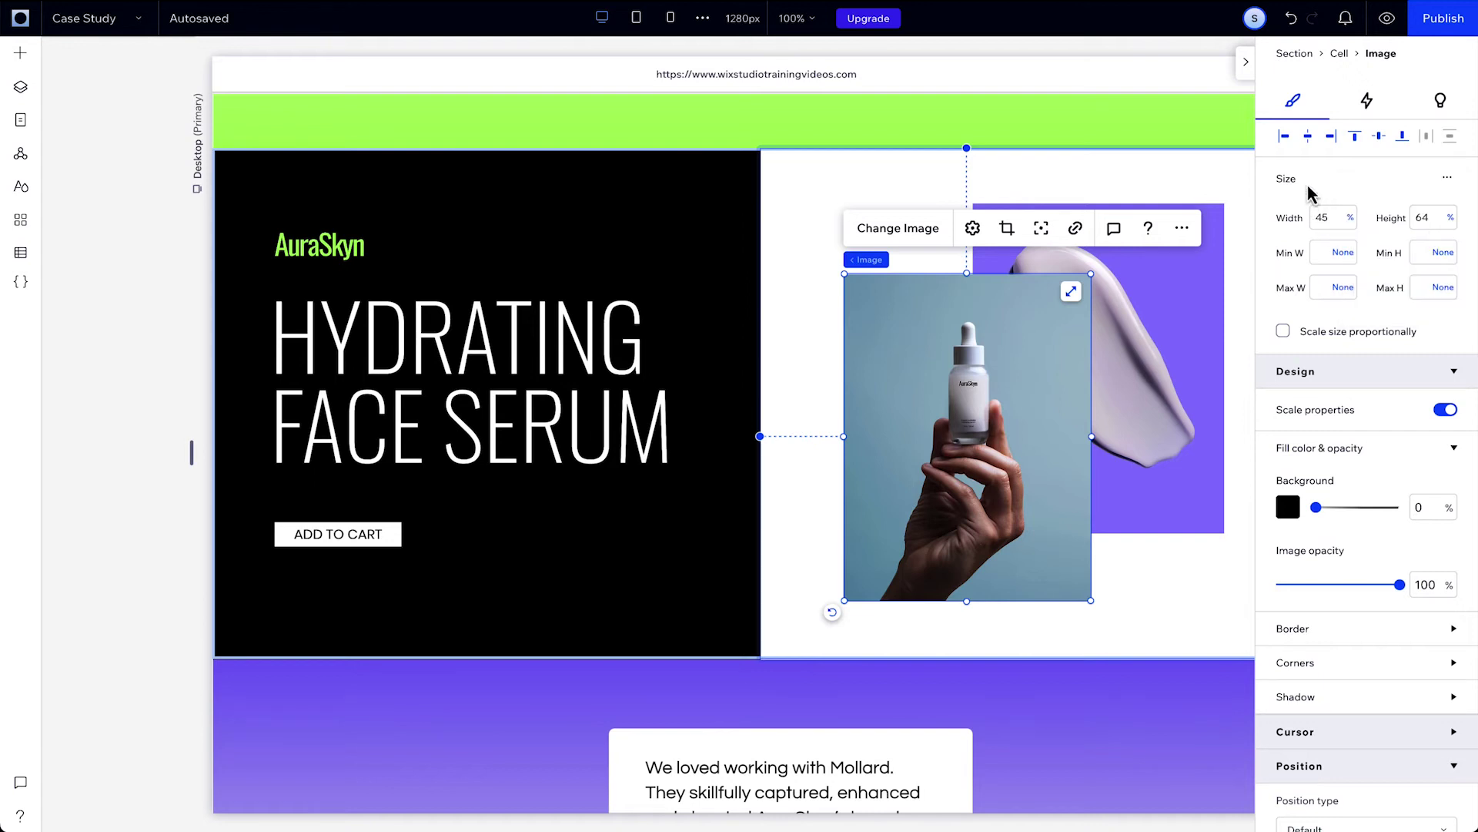
pyautogui.click(1246, 61)
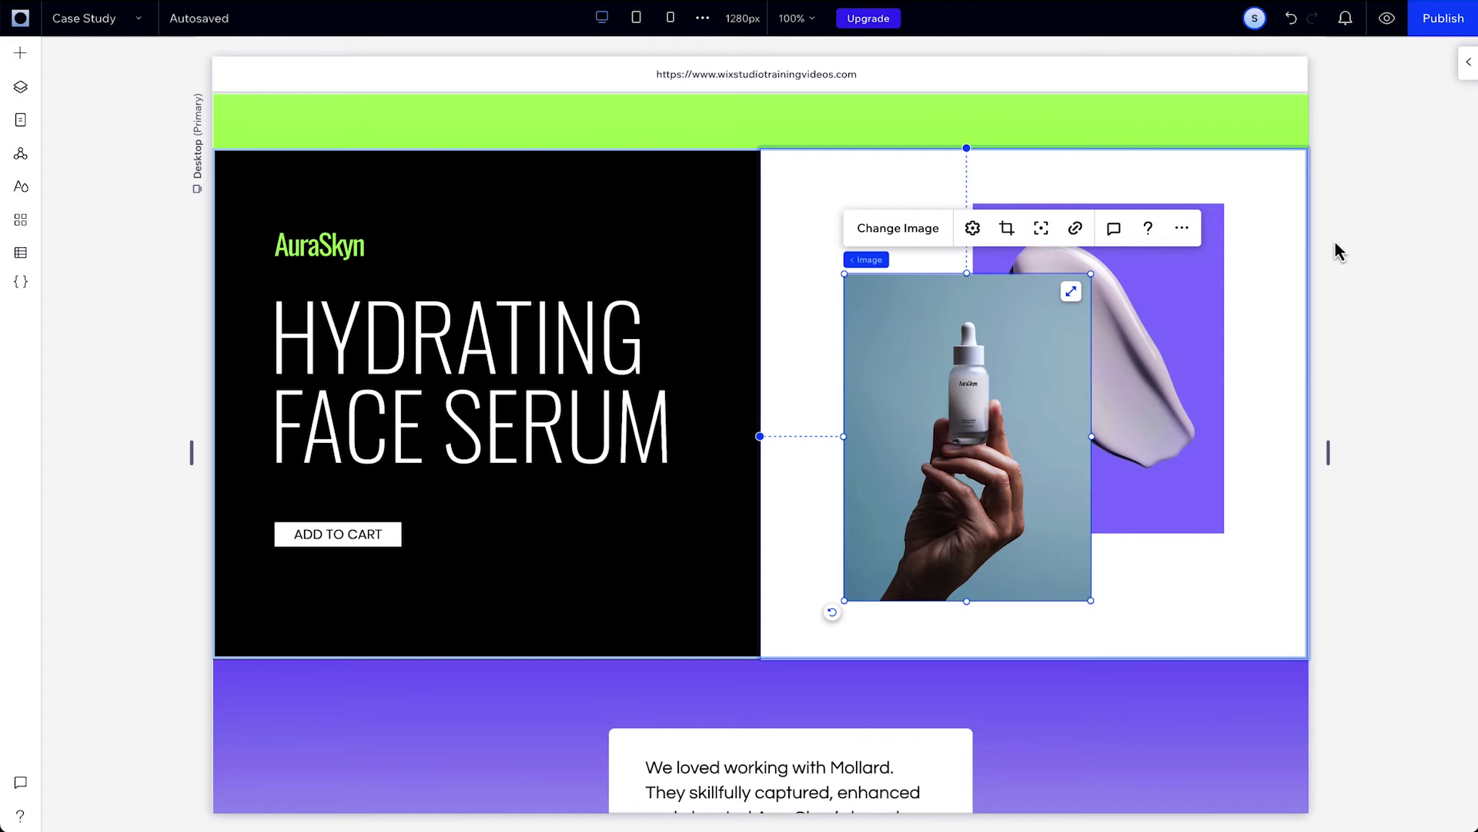
# Turn on advanced sizing for the Add to Cart button and set its width to 70%
pyautogui.click(371, 534)
pyautogui.click(1469, 66)
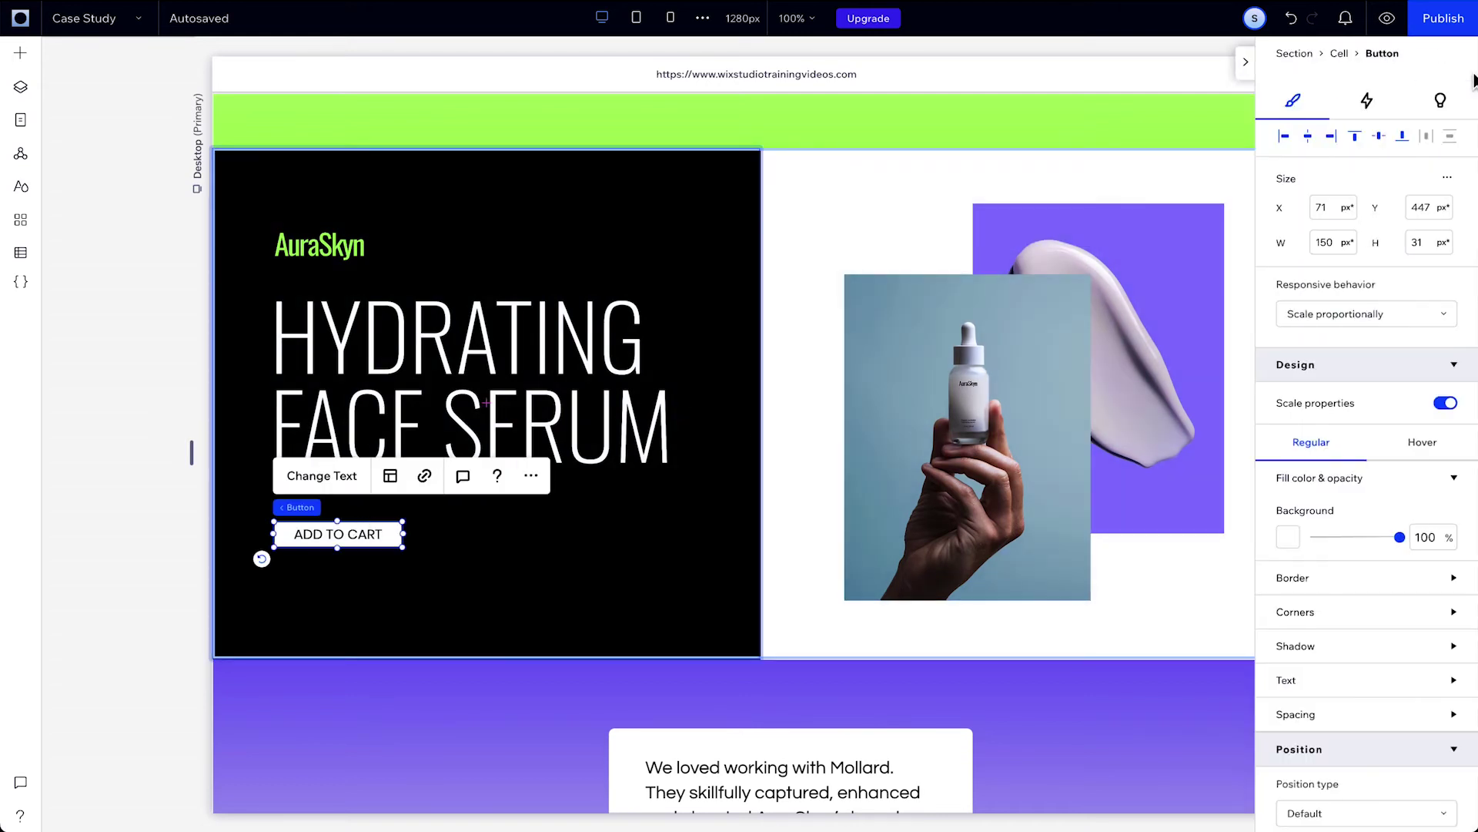
pyautogui.click(1448, 178)
pyautogui.click(1408, 193)
pyautogui.click(1331, 218)
pyautogui.write('70')
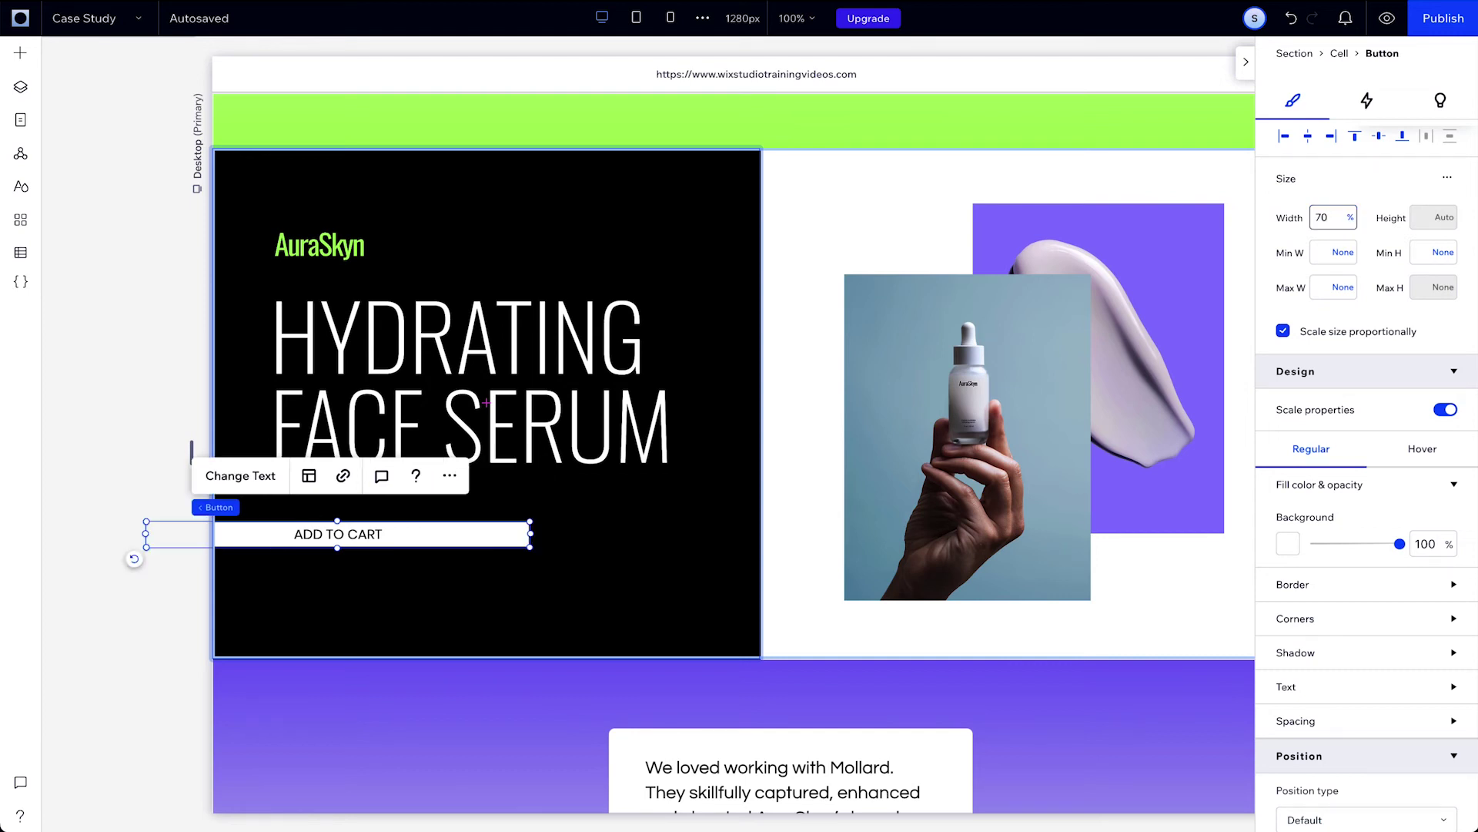
pyautogui.press('Return')
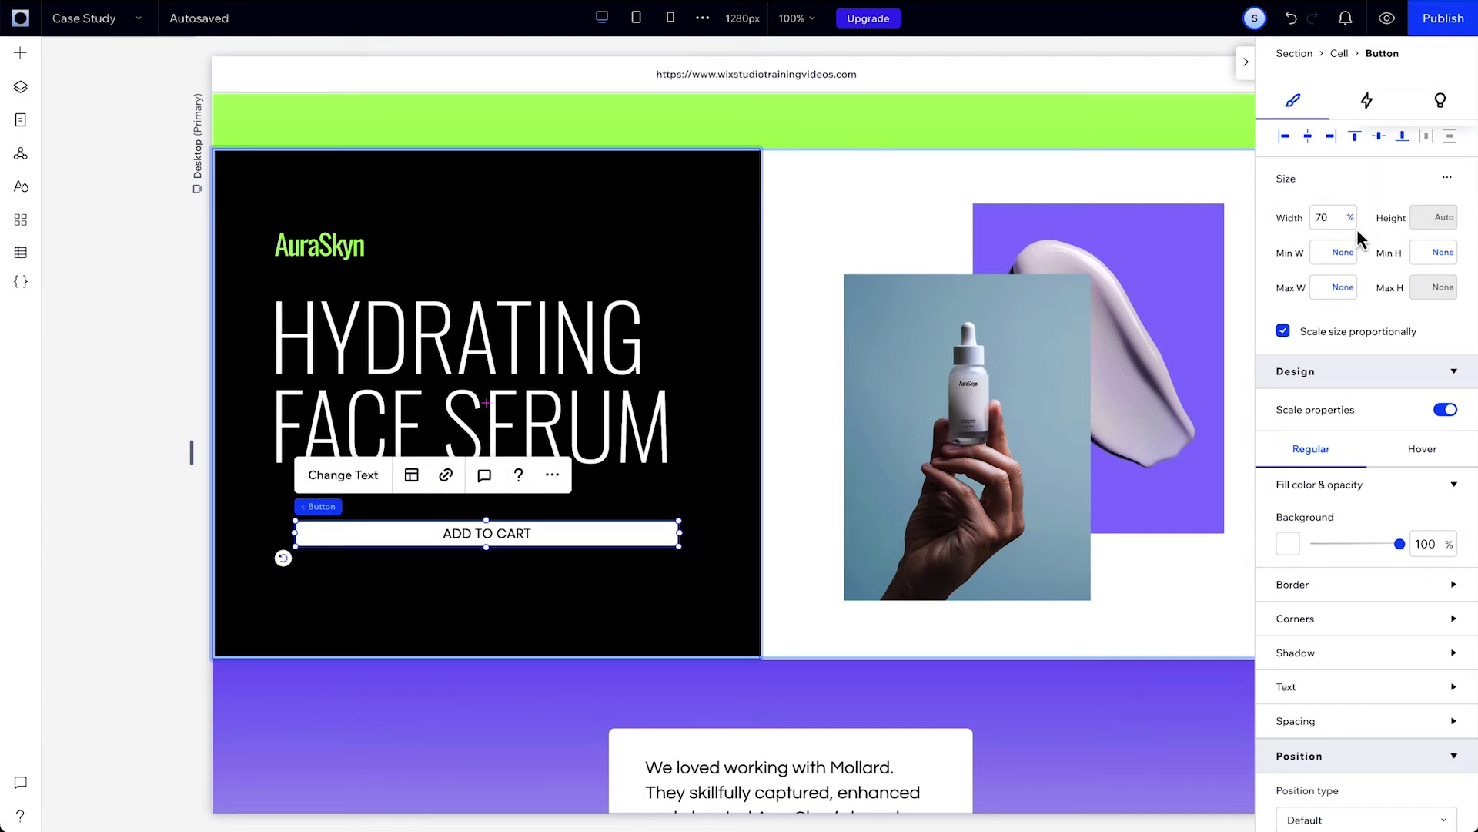
# Set the Add to Cart button's width to 70 vw and align it to the left edge of its cell
pyautogui.click(1350, 218)
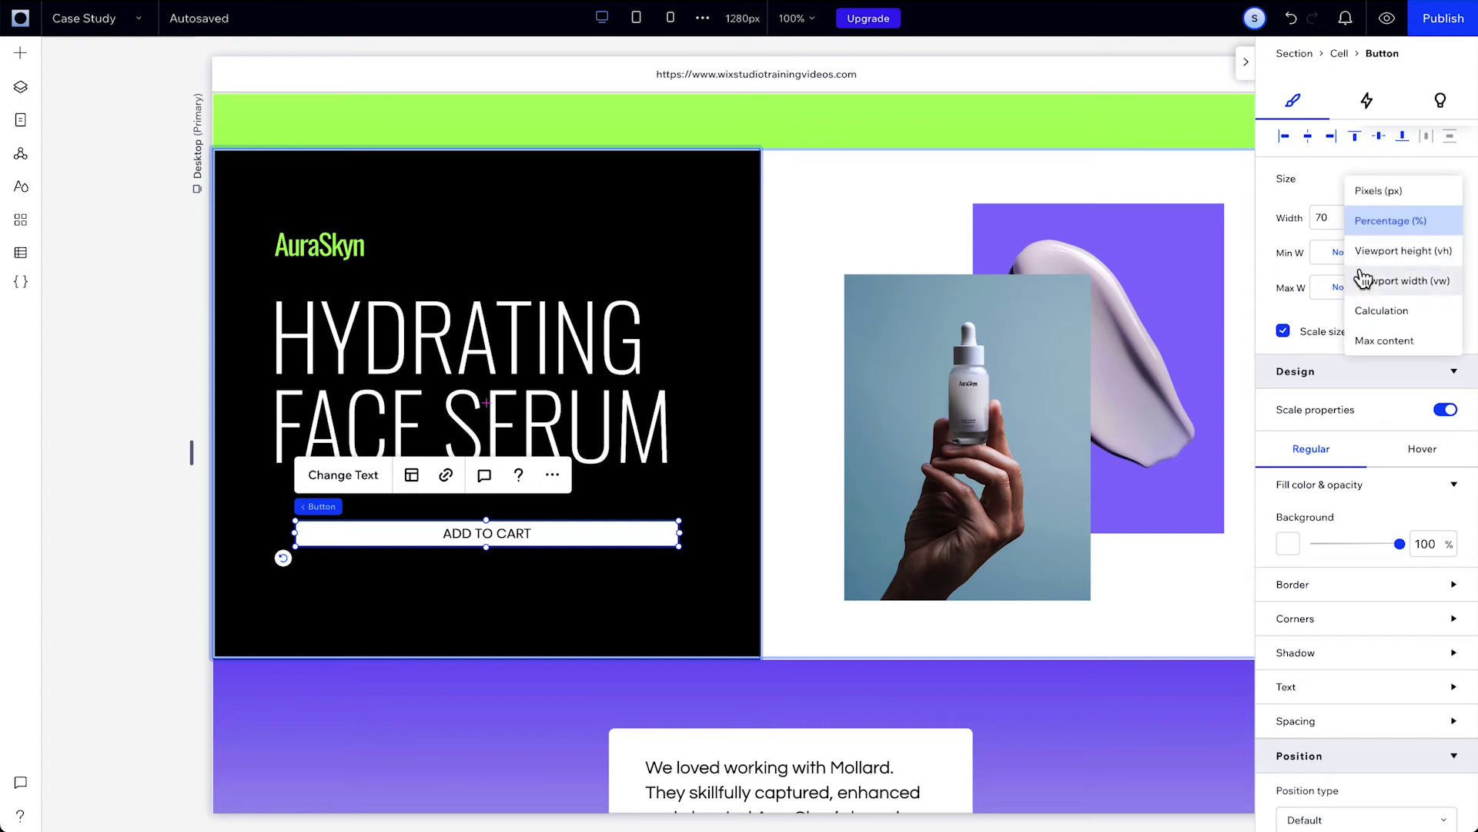
pyautogui.click(1363, 278)
pyautogui.click(1336, 220)
pyautogui.write('70')
pyautogui.press('Return')
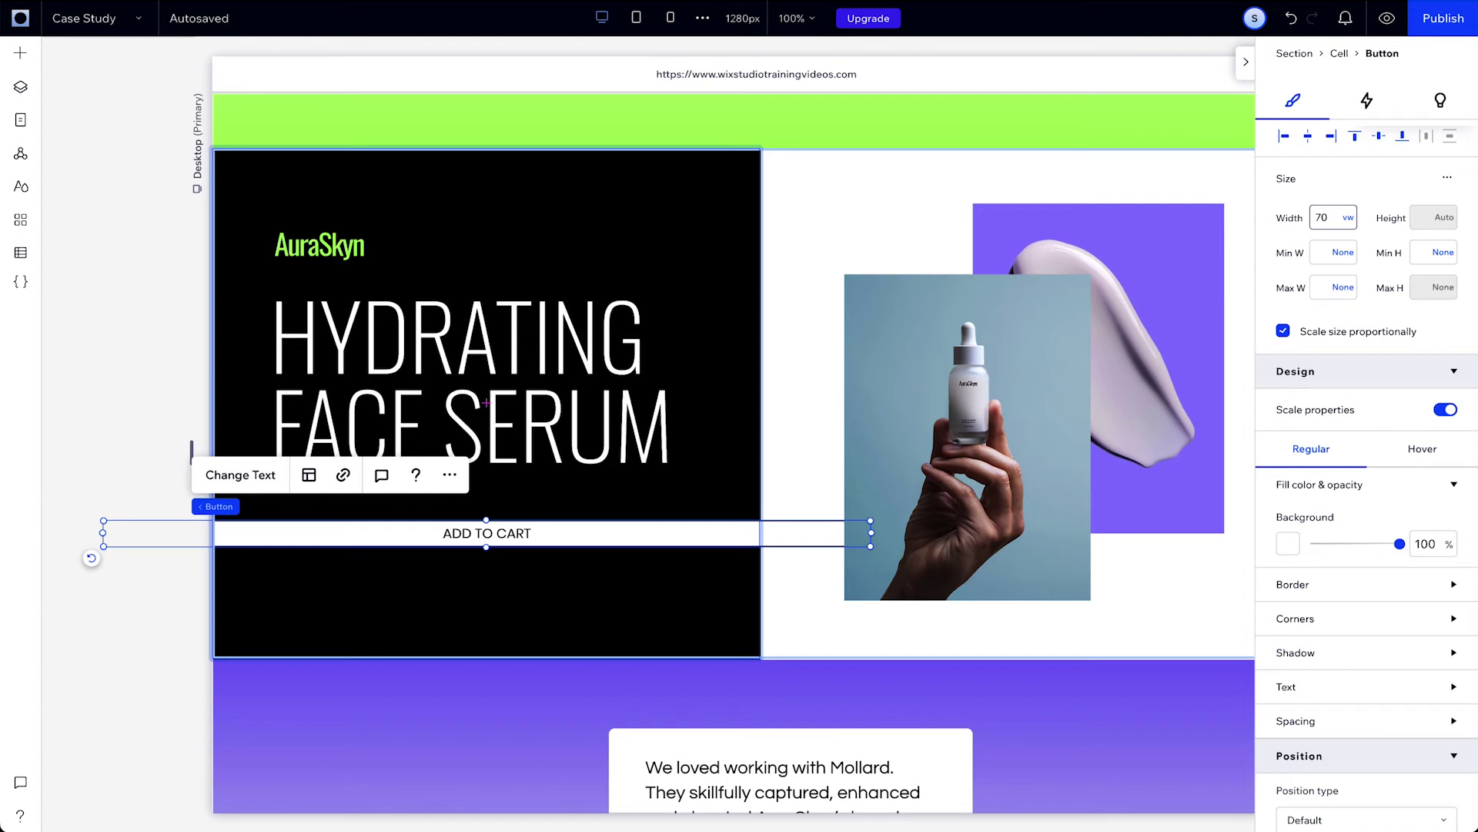
pyautogui.click(1285, 143)
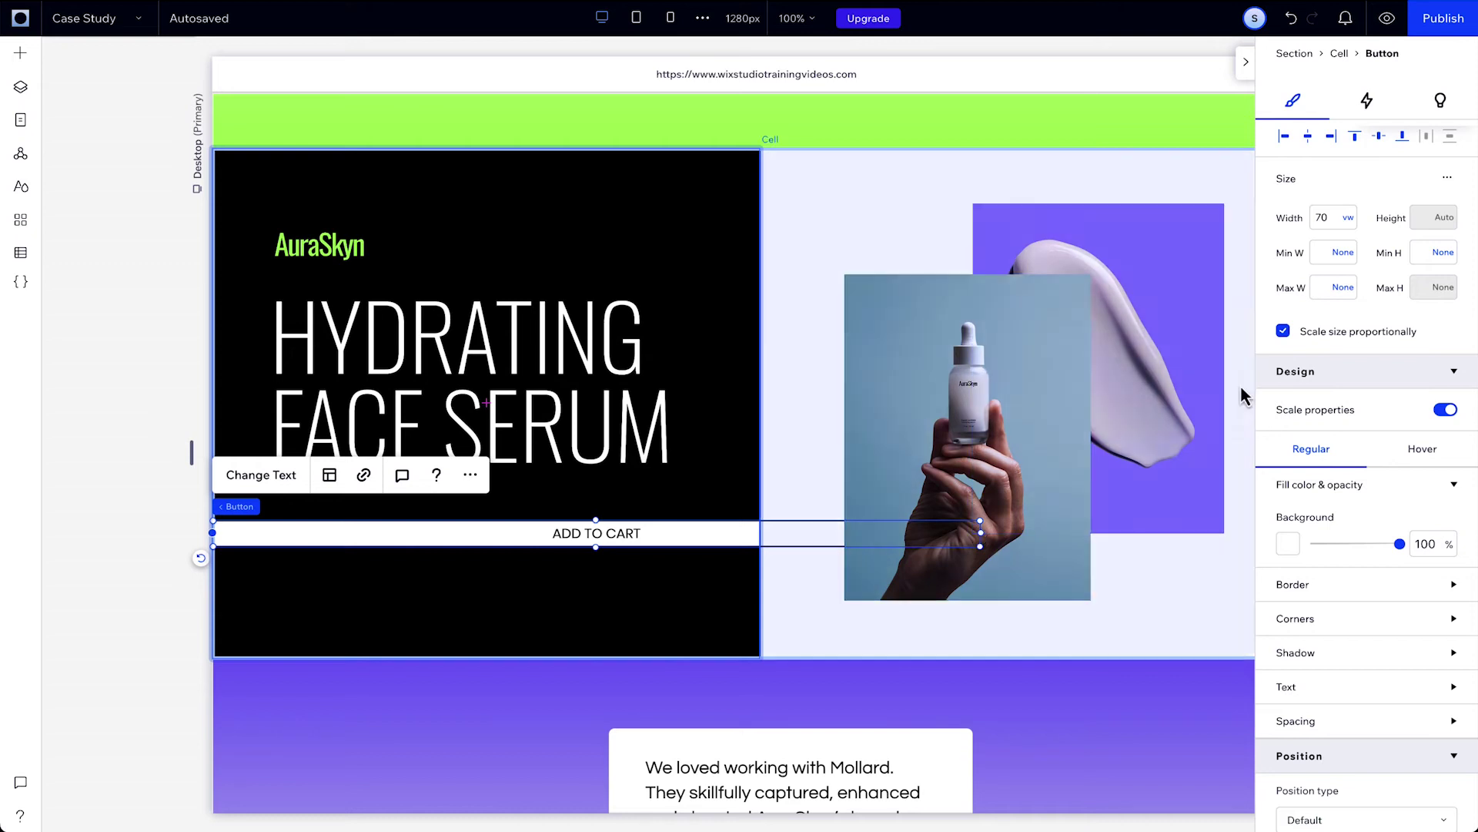
# Set the Add to Cart button's width to 30% and move it in line with the left edge of the heading
pyautogui.click(1349, 218)
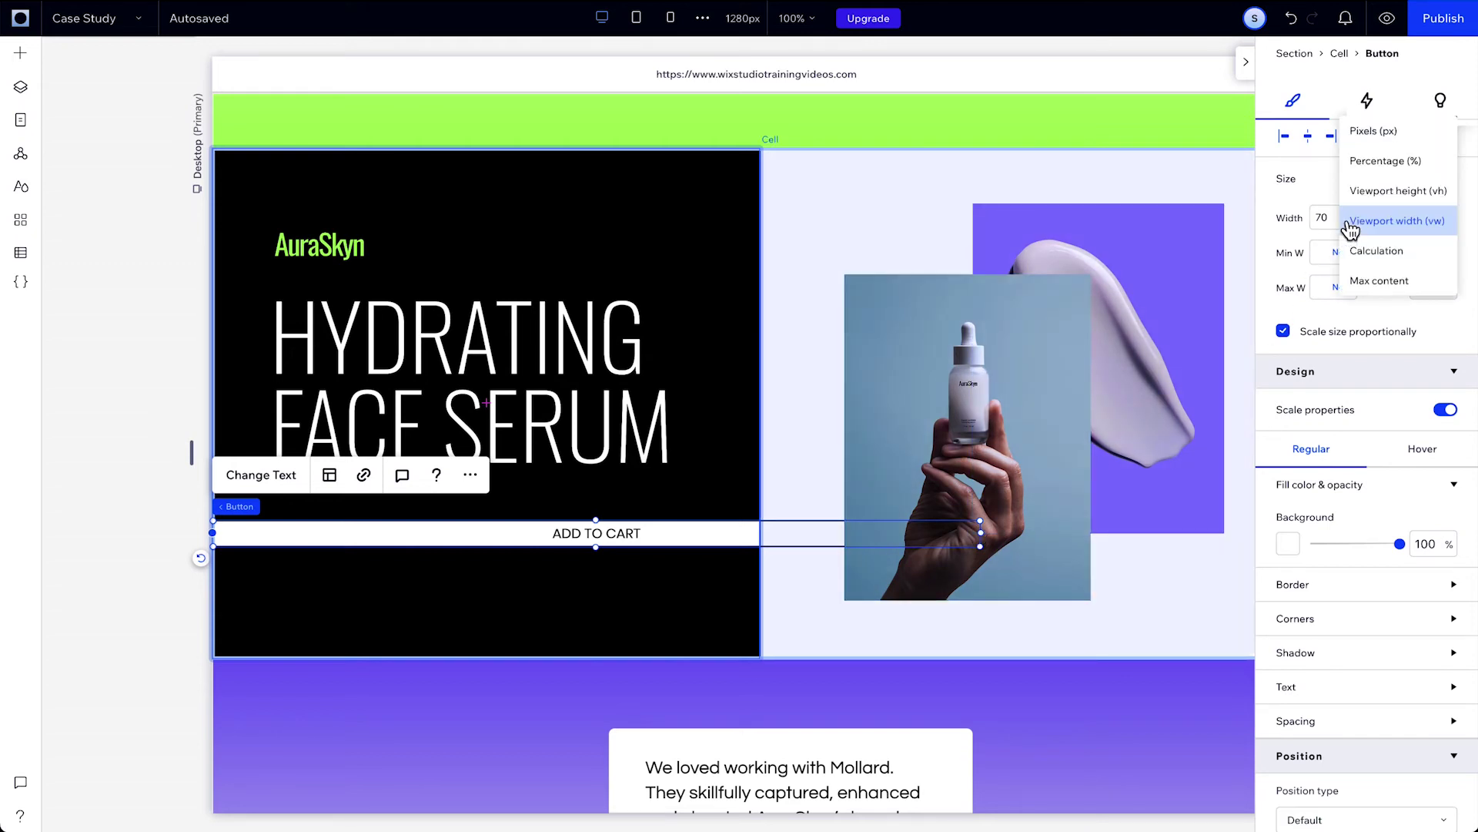
pyautogui.click(1370, 162)
pyautogui.doubleClick(1334, 216)
pyautogui.write('30')
pyautogui.press('Return')
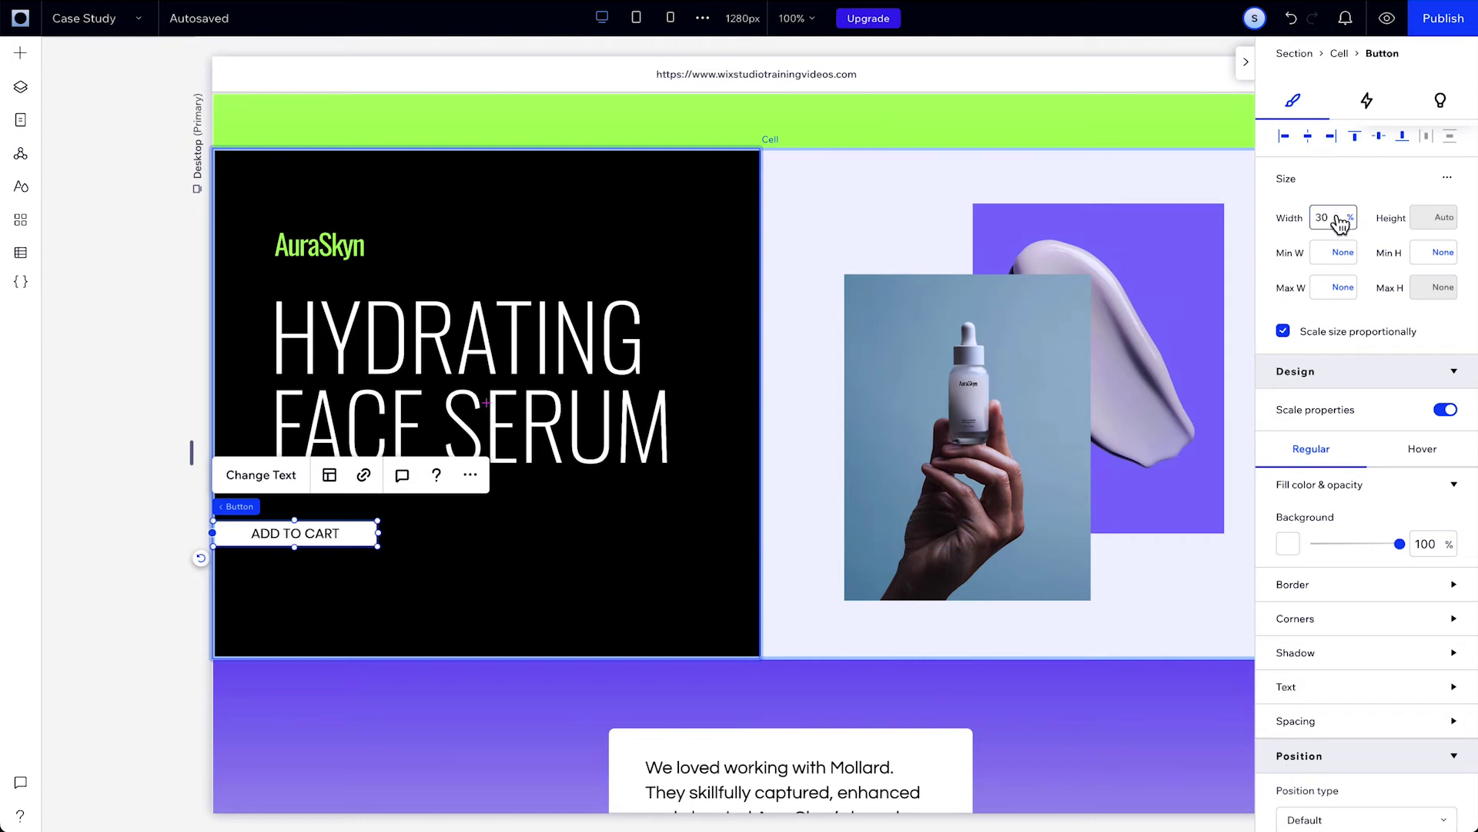
pyautogui.moveTo(330, 533); pyautogui.dragTo(390, 534)
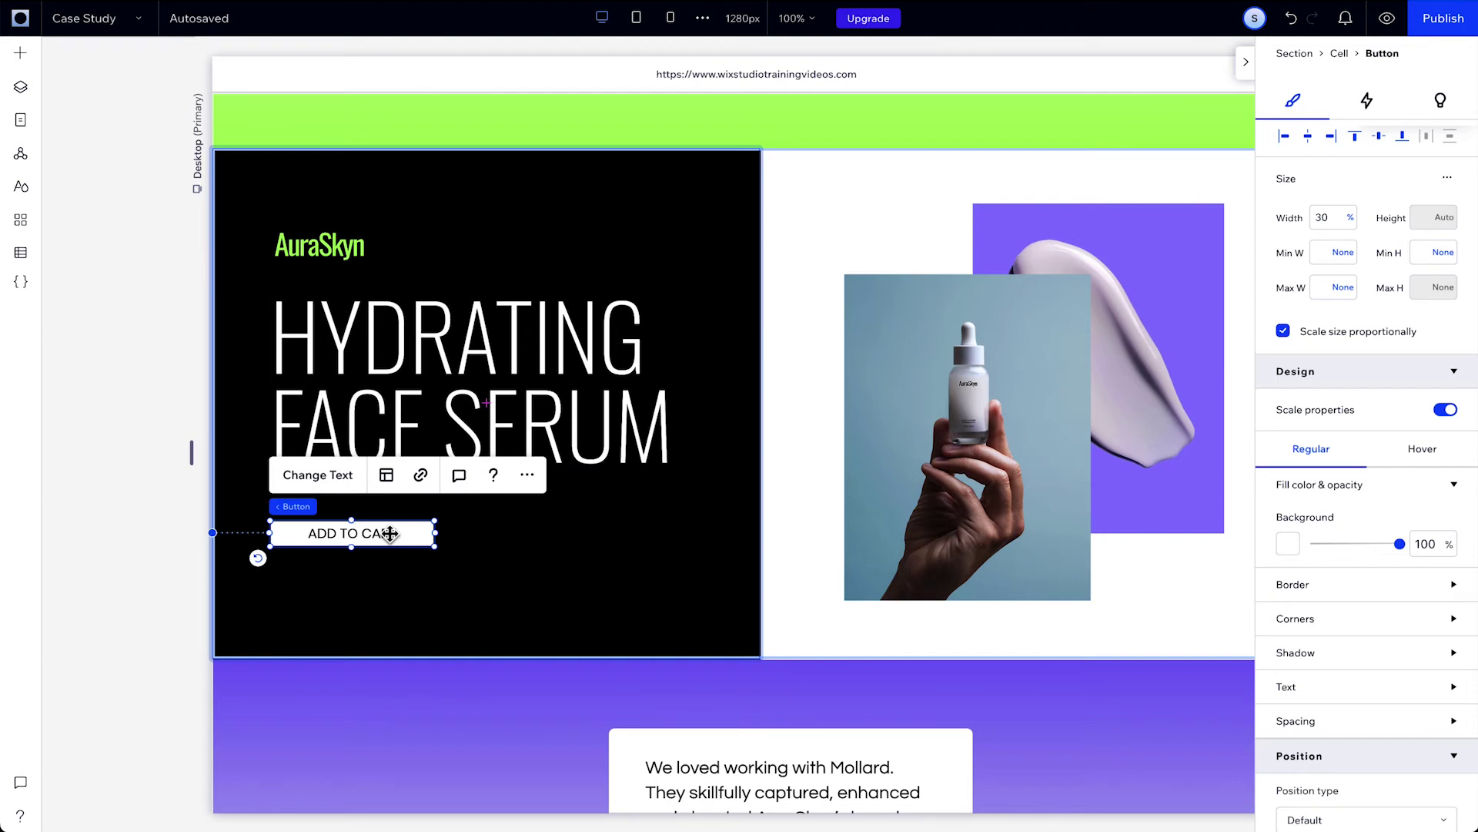
# Switch the serum bottle image's width to viewport width units, then try a height of 22.5 vw and undo that height change
pyautogui.click(921, 406)
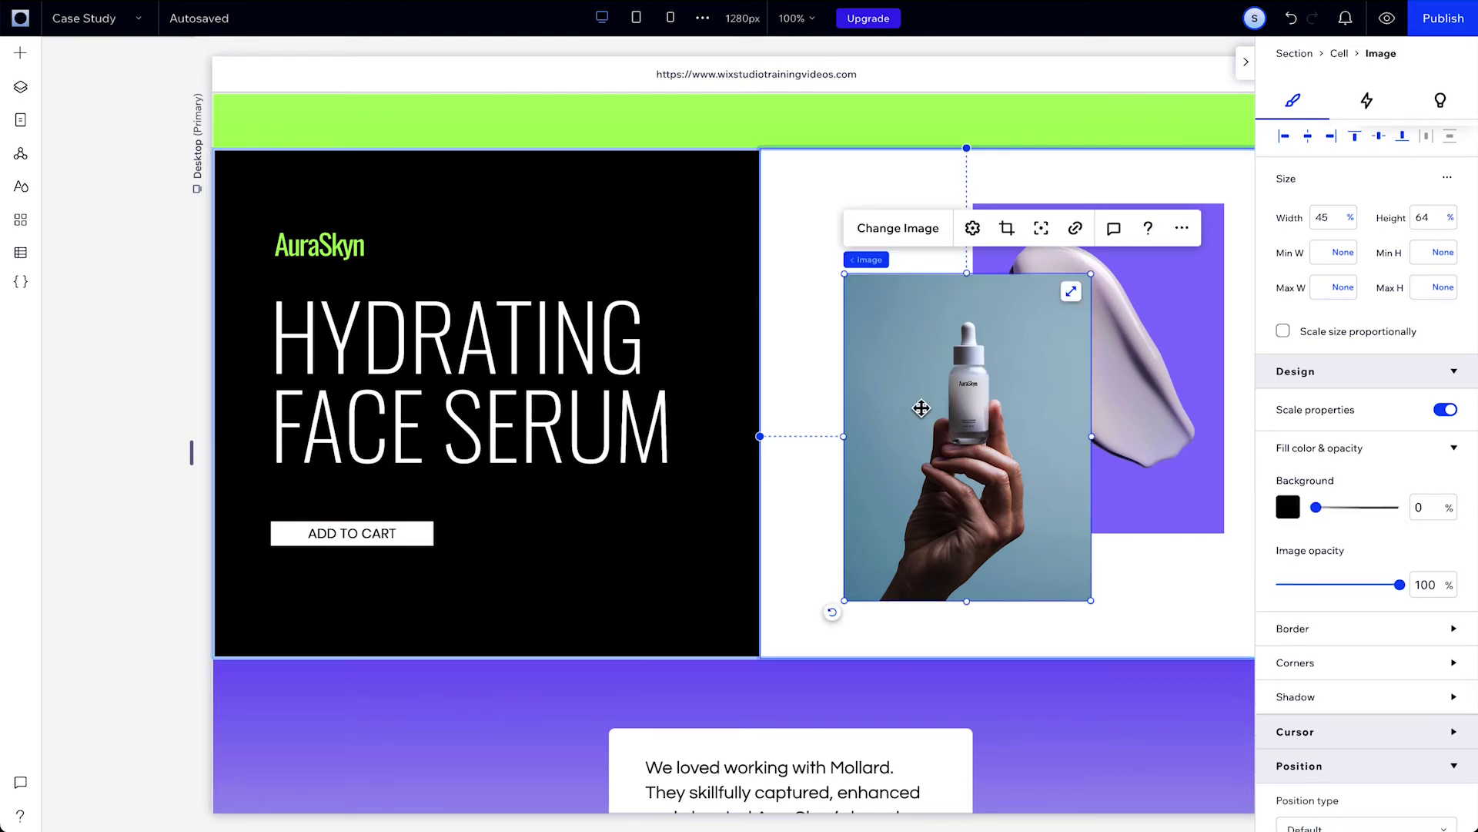
pyautogui.click(1351, 218)
pyautogui.click(1402, 280)
pyautogui.click(1448, 217)
pyautogui.click(1434, 290)
pyautogui.write('22.5')
pyautogui.press('Return')
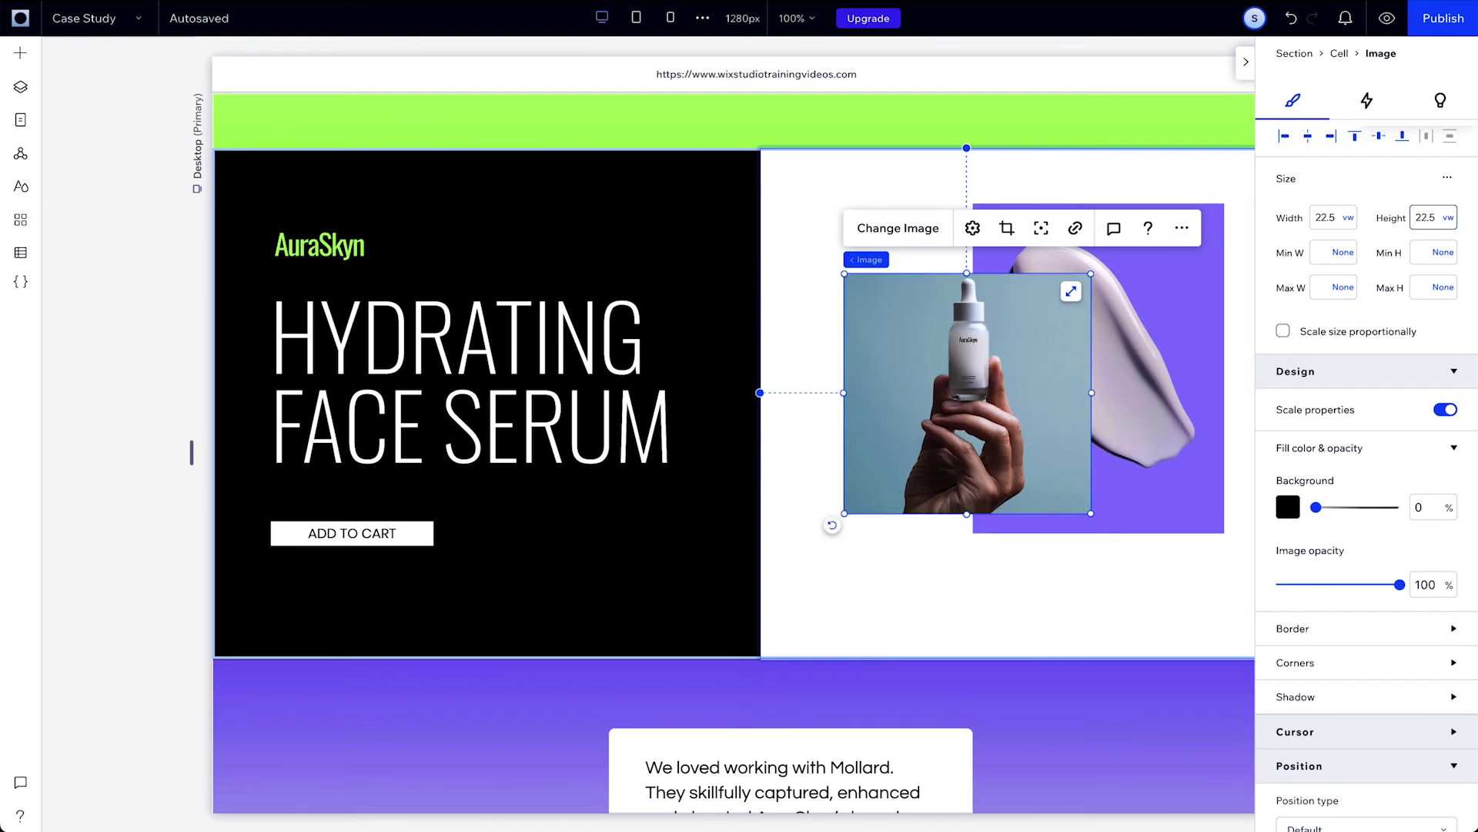
pyautogui.moveTo(1251, 453); pyautogui.dragTo(1225, 472)
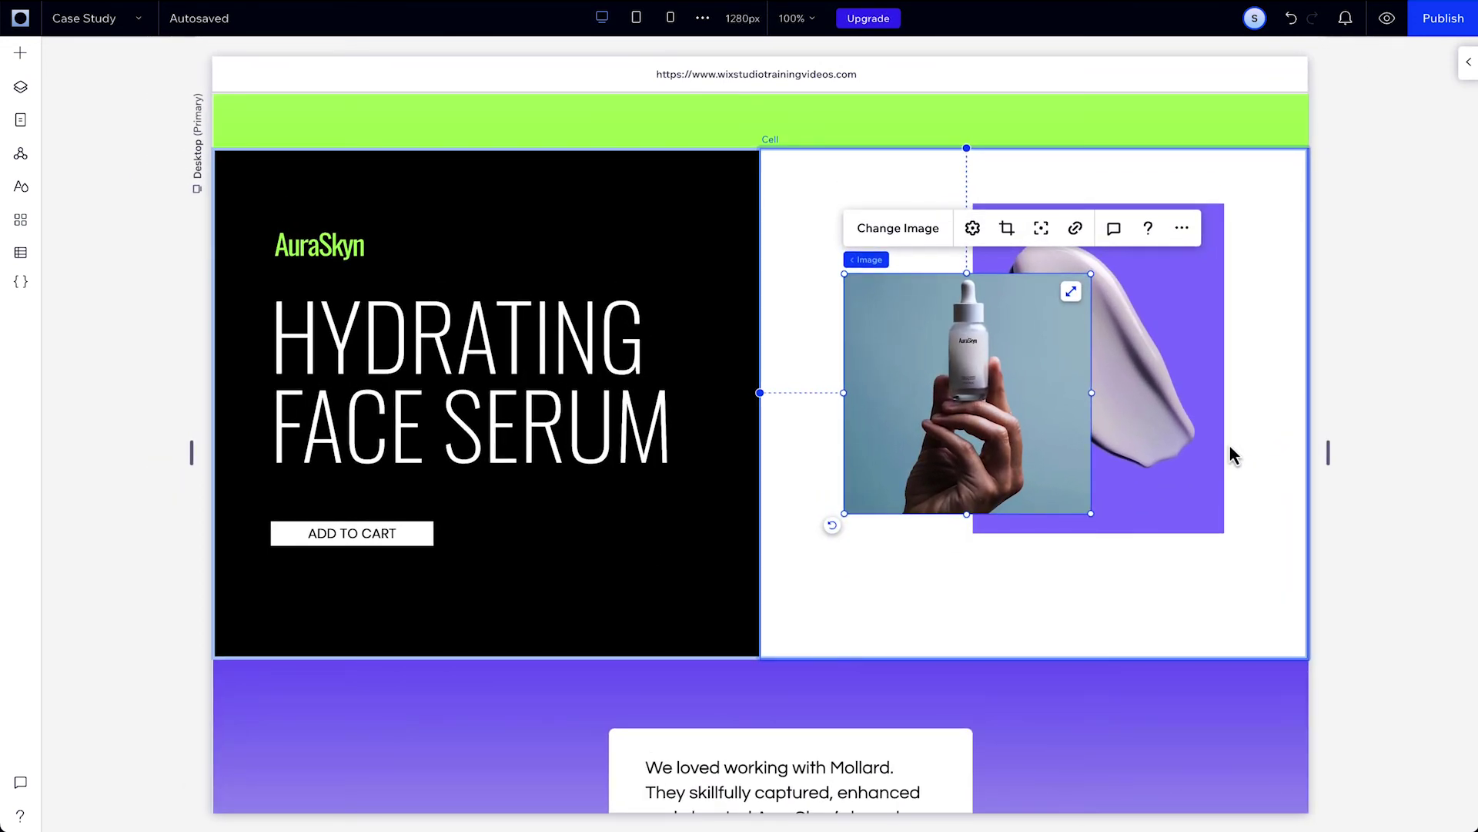
pyautogui.click(1294, 23)
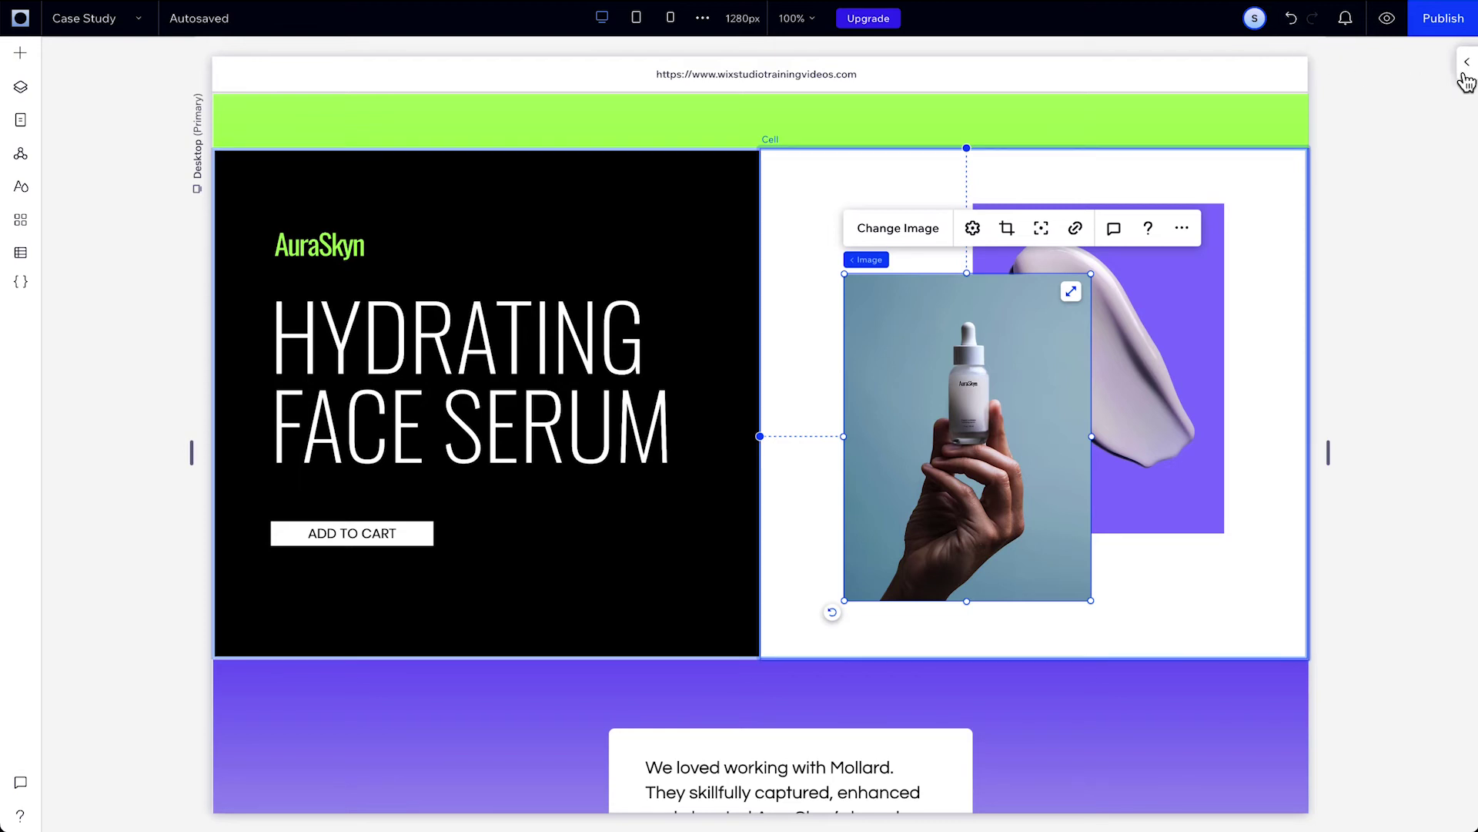
# Select the section containing the Hydrating Face Serum heading and set its height to 100 vh
pyautogui.click(1467, 63)
pyautogui.click(1296, 53)
pyautogui.moveTo(1447, 185)
pyautogui.click(1446, 219)
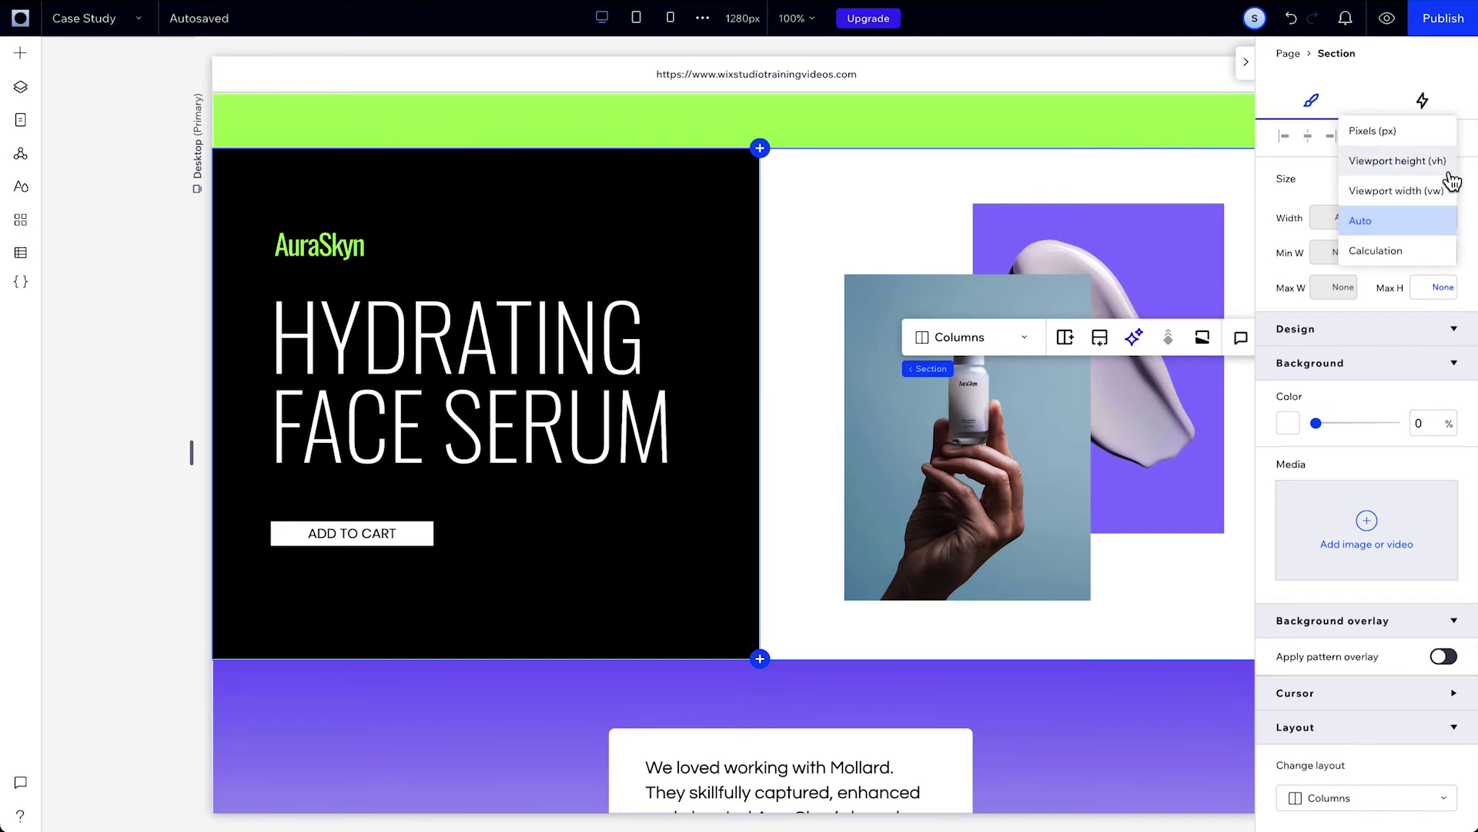
pyautogui.click(1447, 173)
pyautogui.click(1439, 218)
pyautogui.write('100')
pyautogui.press('Return')
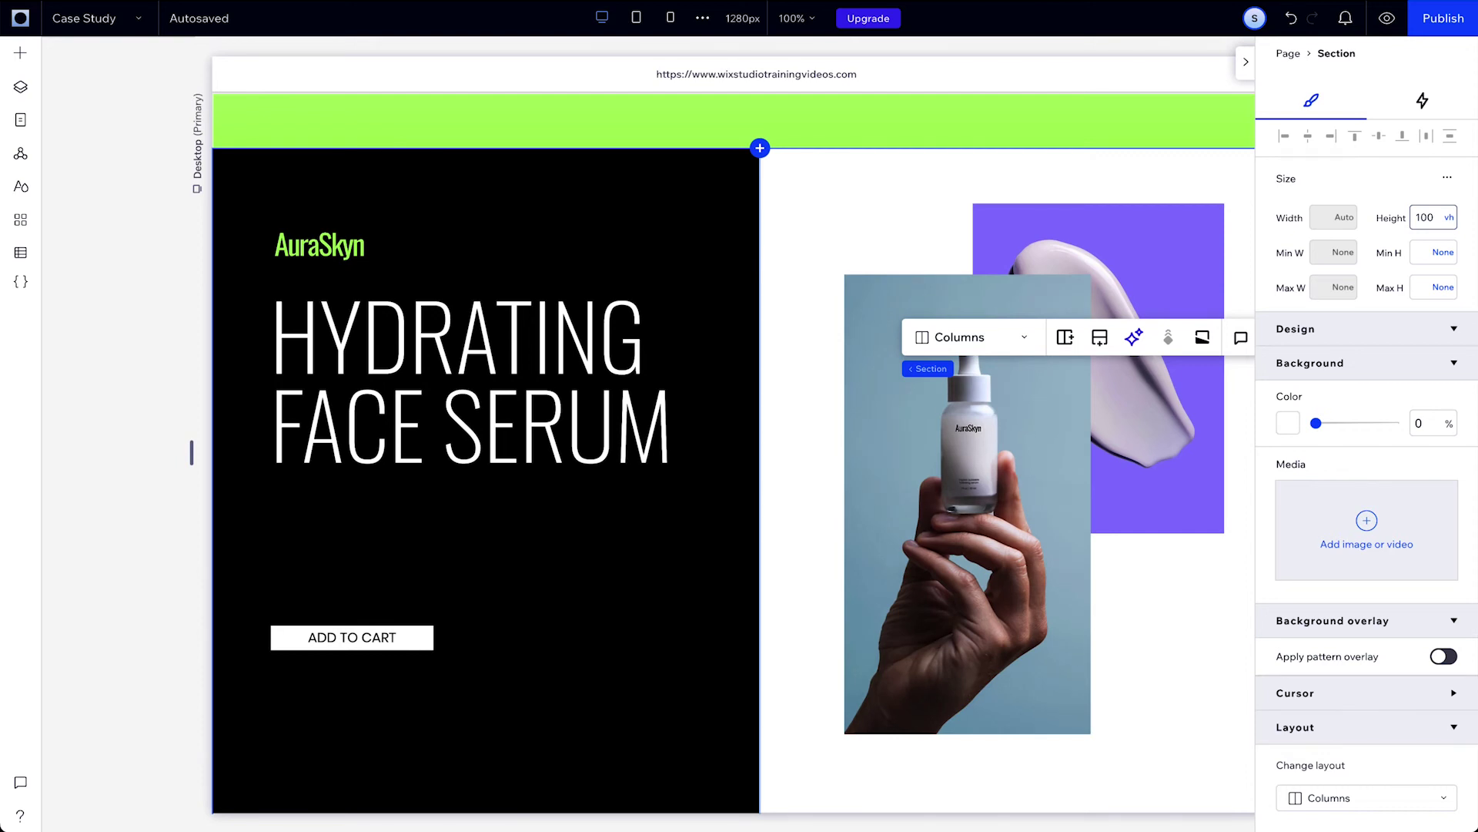
pyautogui.scroll(-2, 1211, 604)
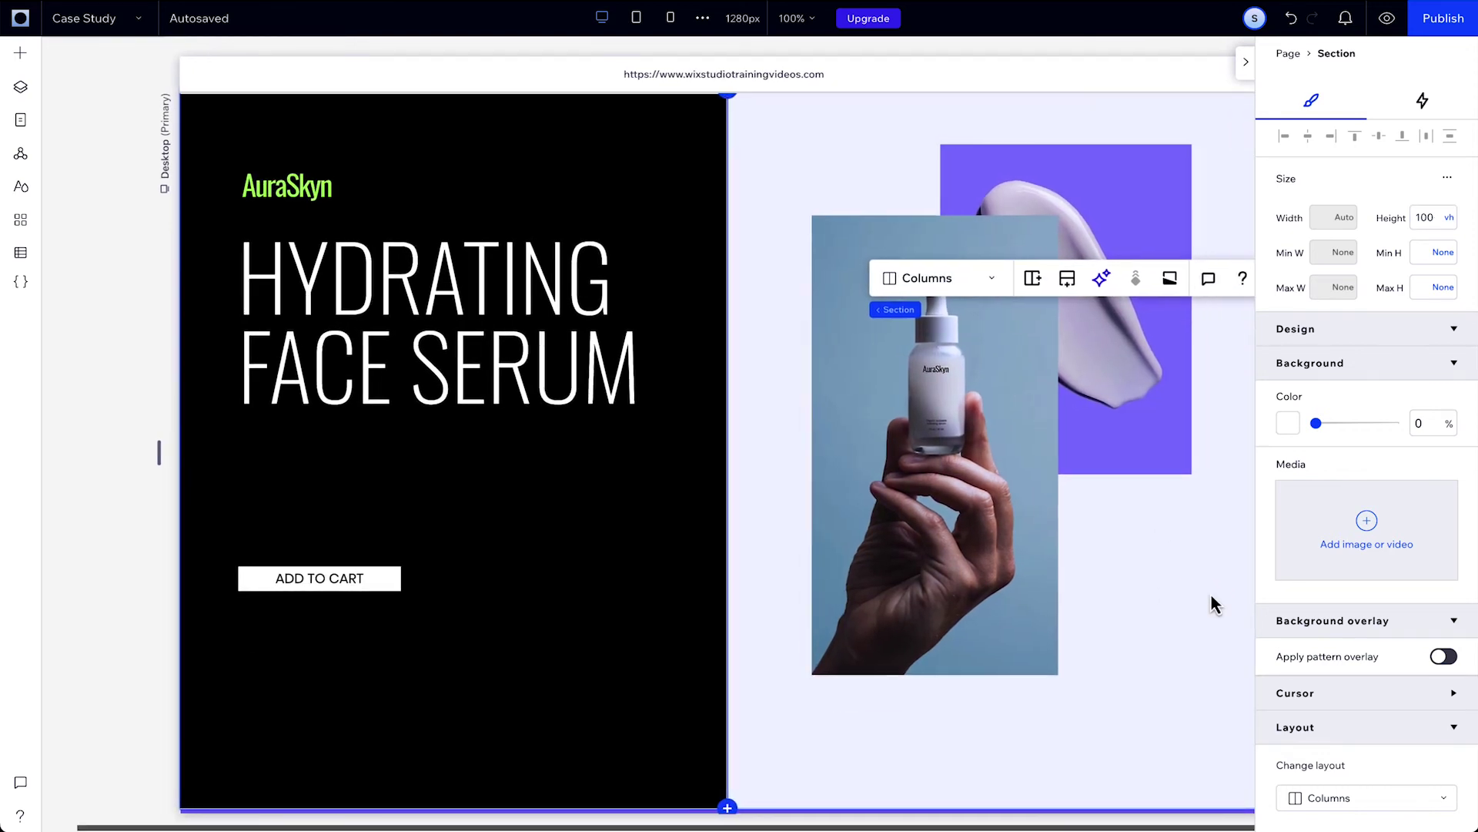
# Select the Mollard header section and set its position type to Pinned
pyautogui.click(1237, 380)
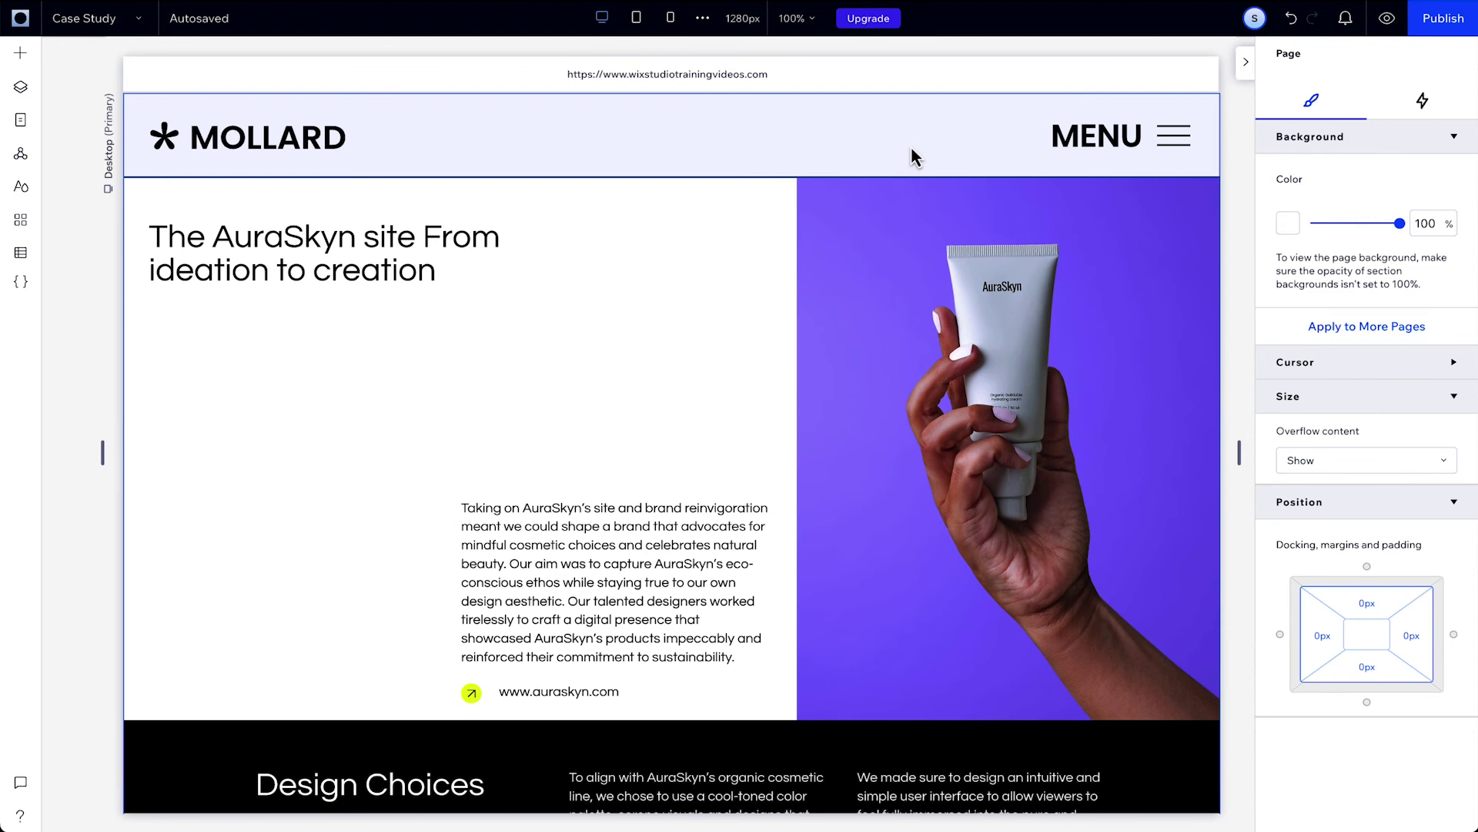
pyautogui.click(911, 150)
pyautogui.scroll(-3, 1374, 505)
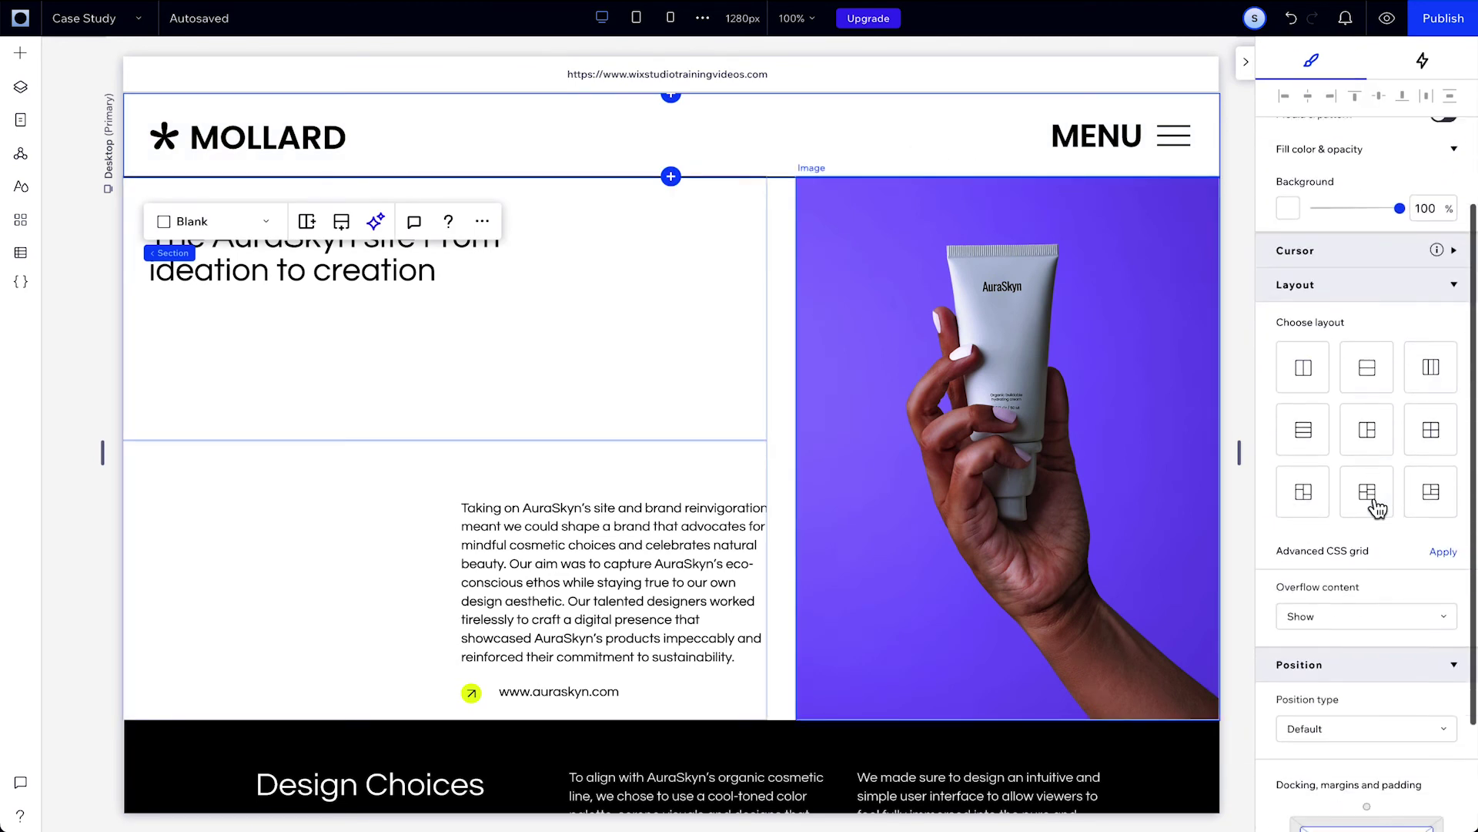
pyautogui.scroll(-2, 1377, 508)
pyautogui.click(1371, 568)
pyautogui.click(1360, 625)
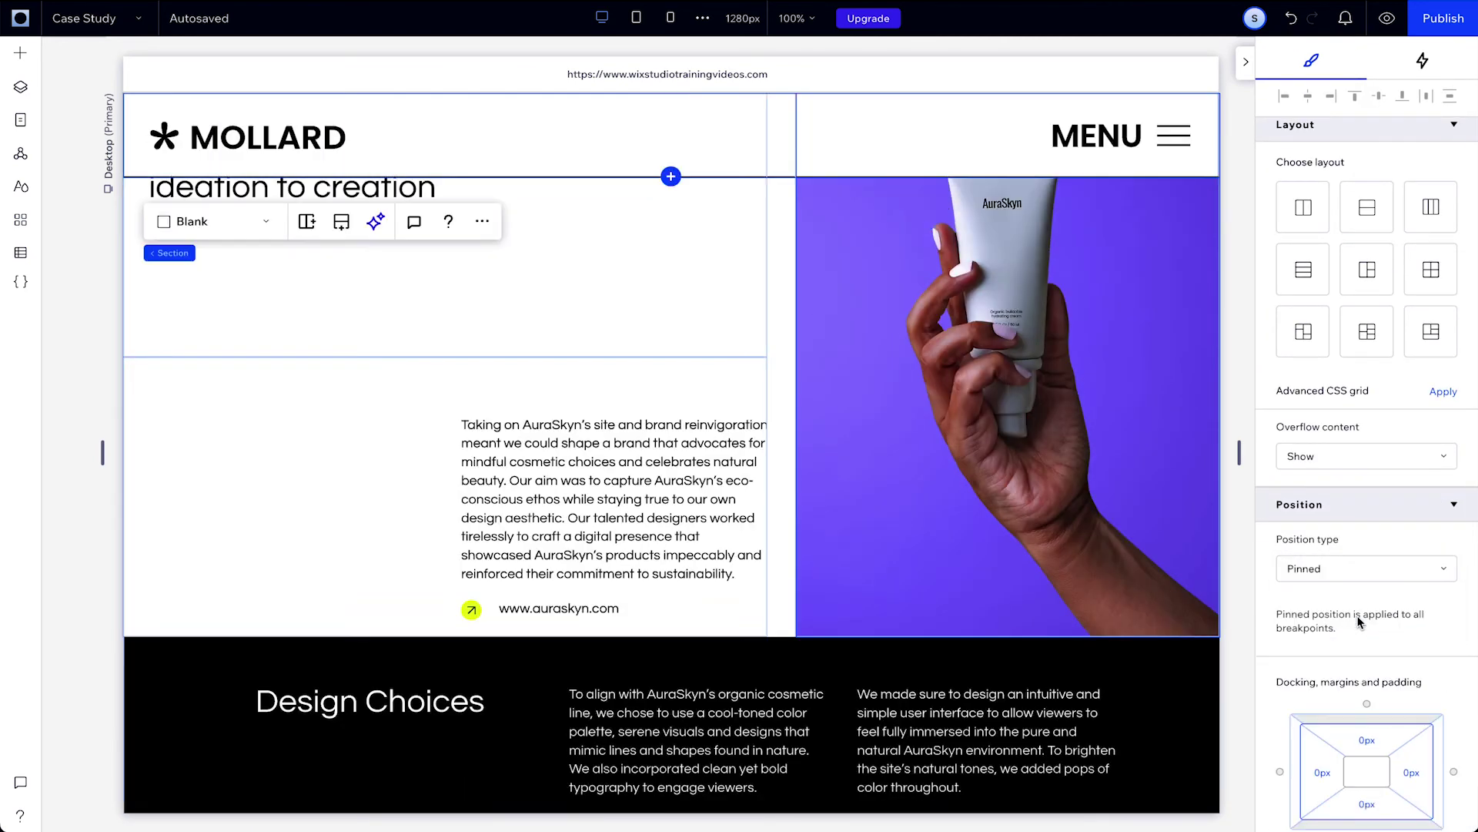
# Select the section containing the Hydrating Face Serum heading and switch its height unit to Calculation
pyautogui.scroll(-15, 1237, 622)
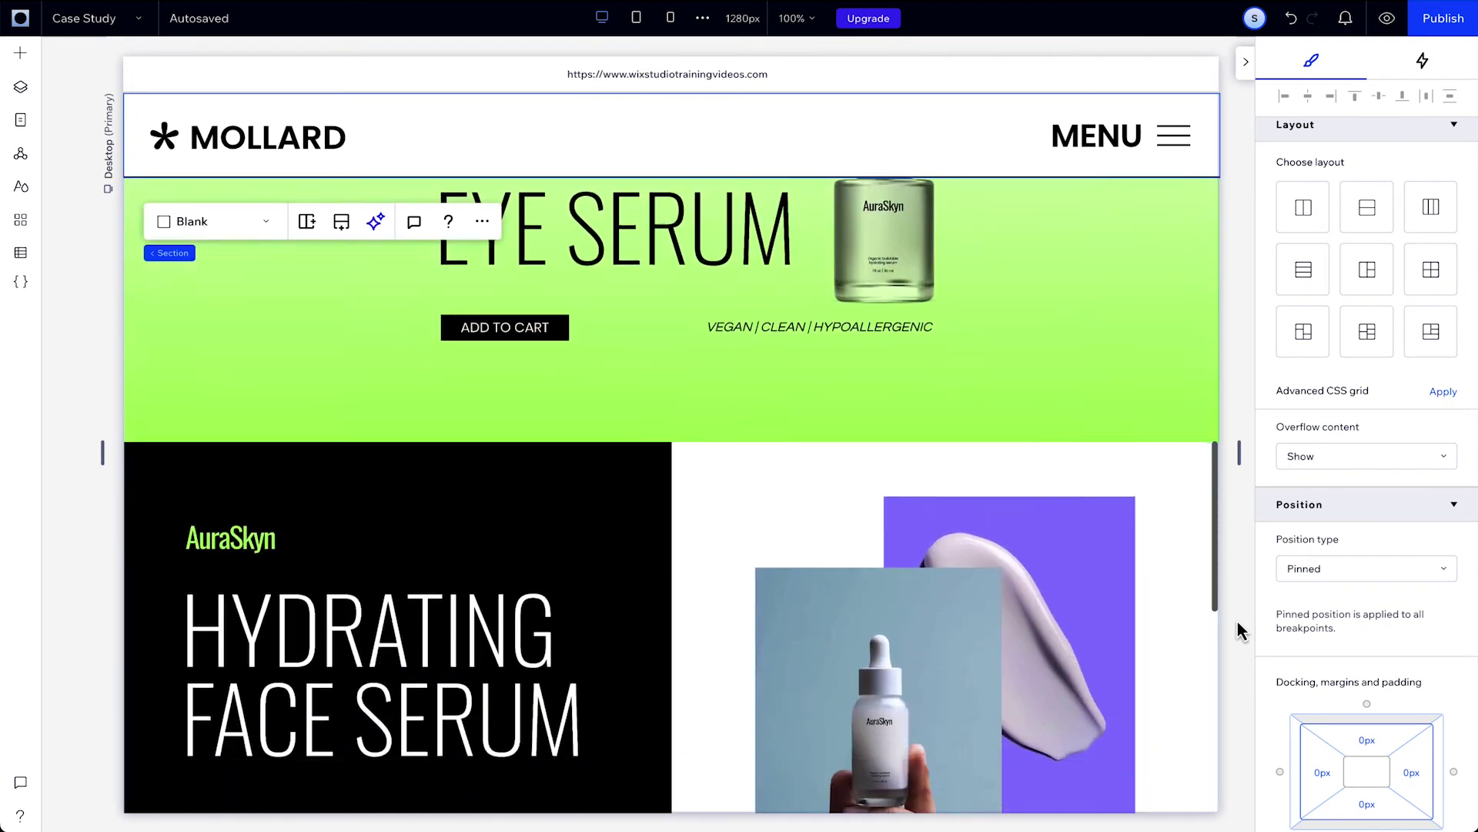
pyautogui.scroll(-4, 1236, 621)
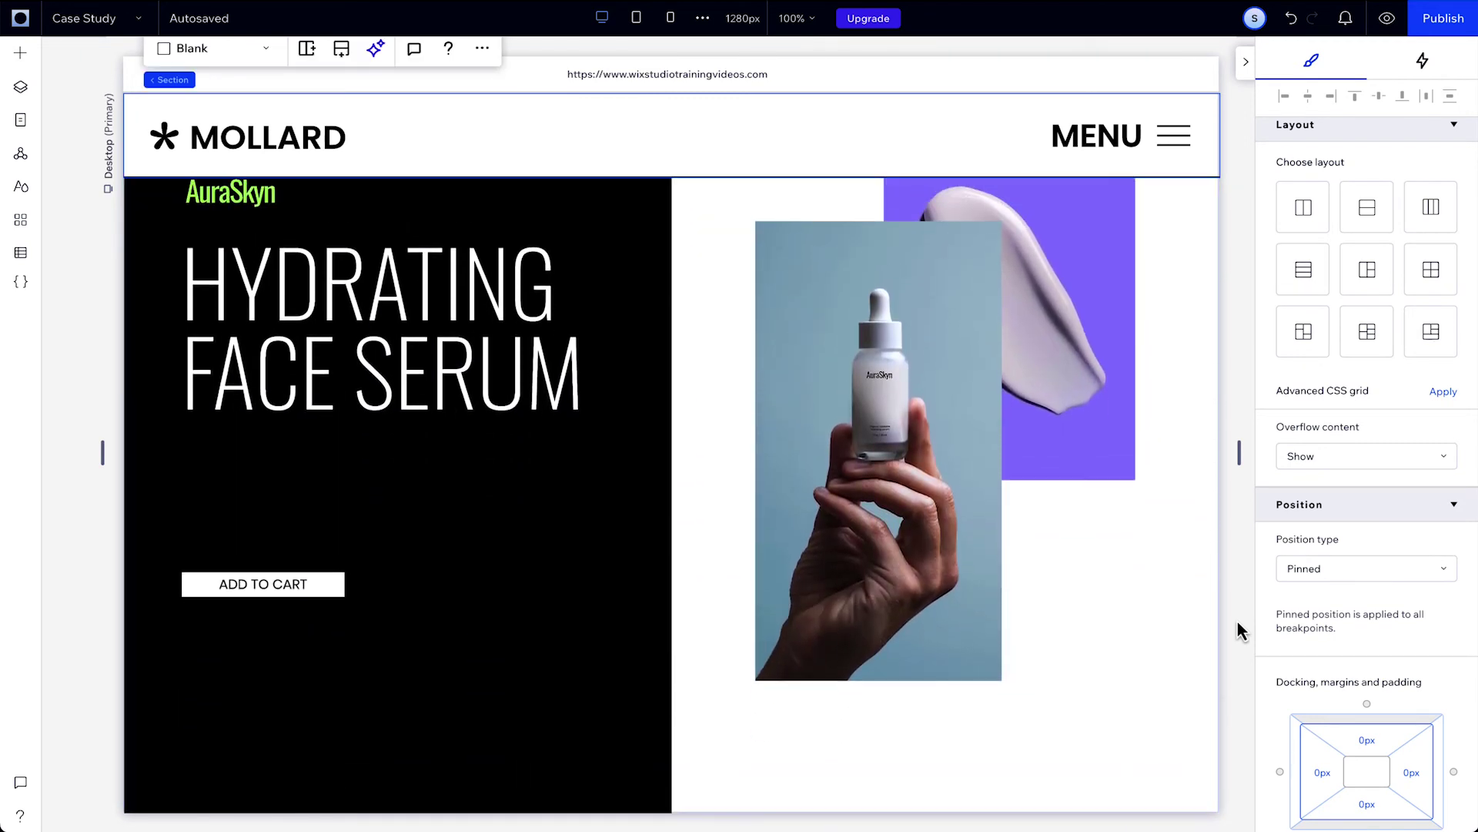
pyautogui.click(1198, 633)
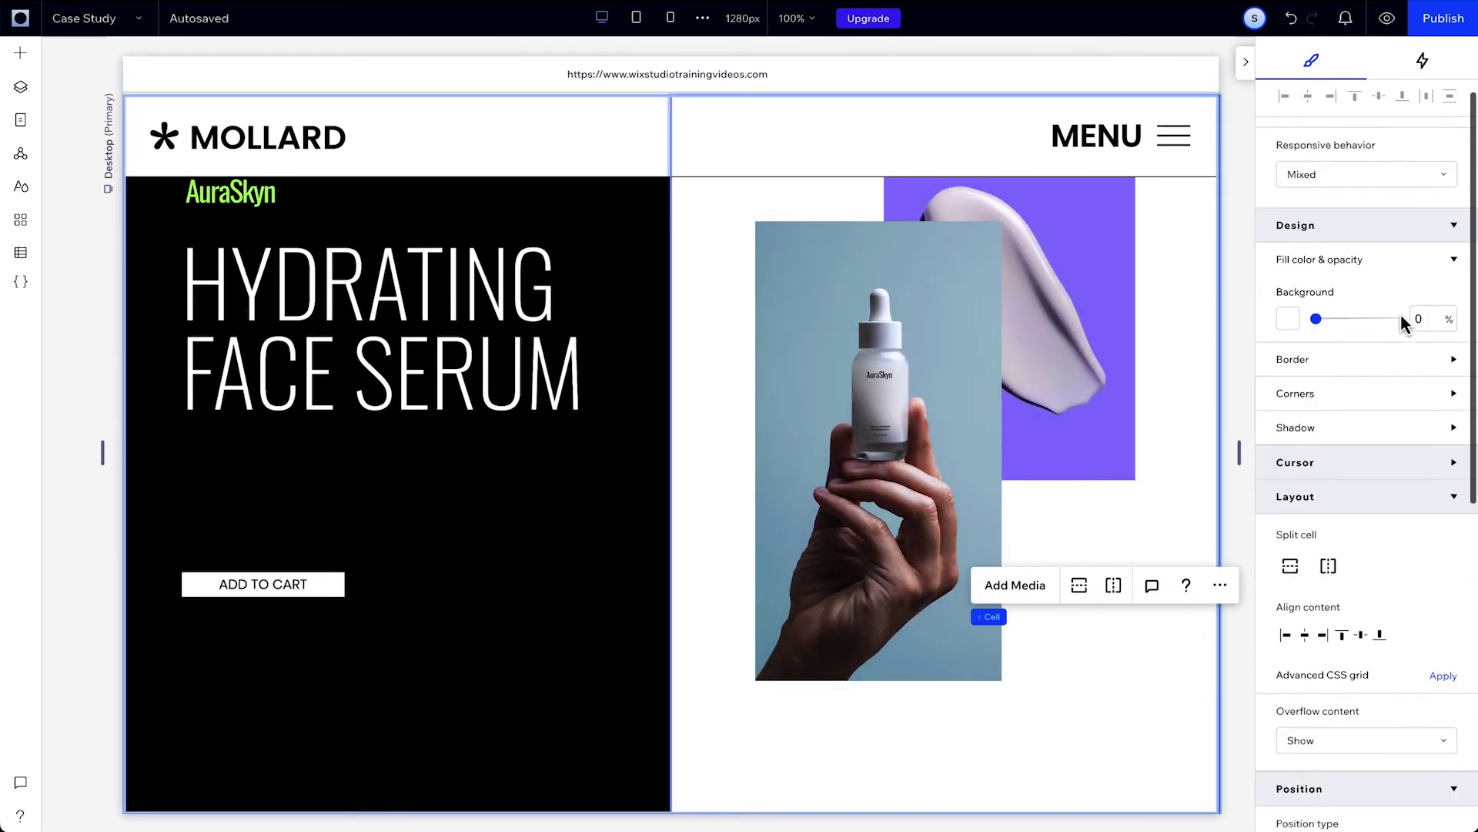
pyautogui.scroll(3, 1400, 320)
pyautogui.click(1340, 55)
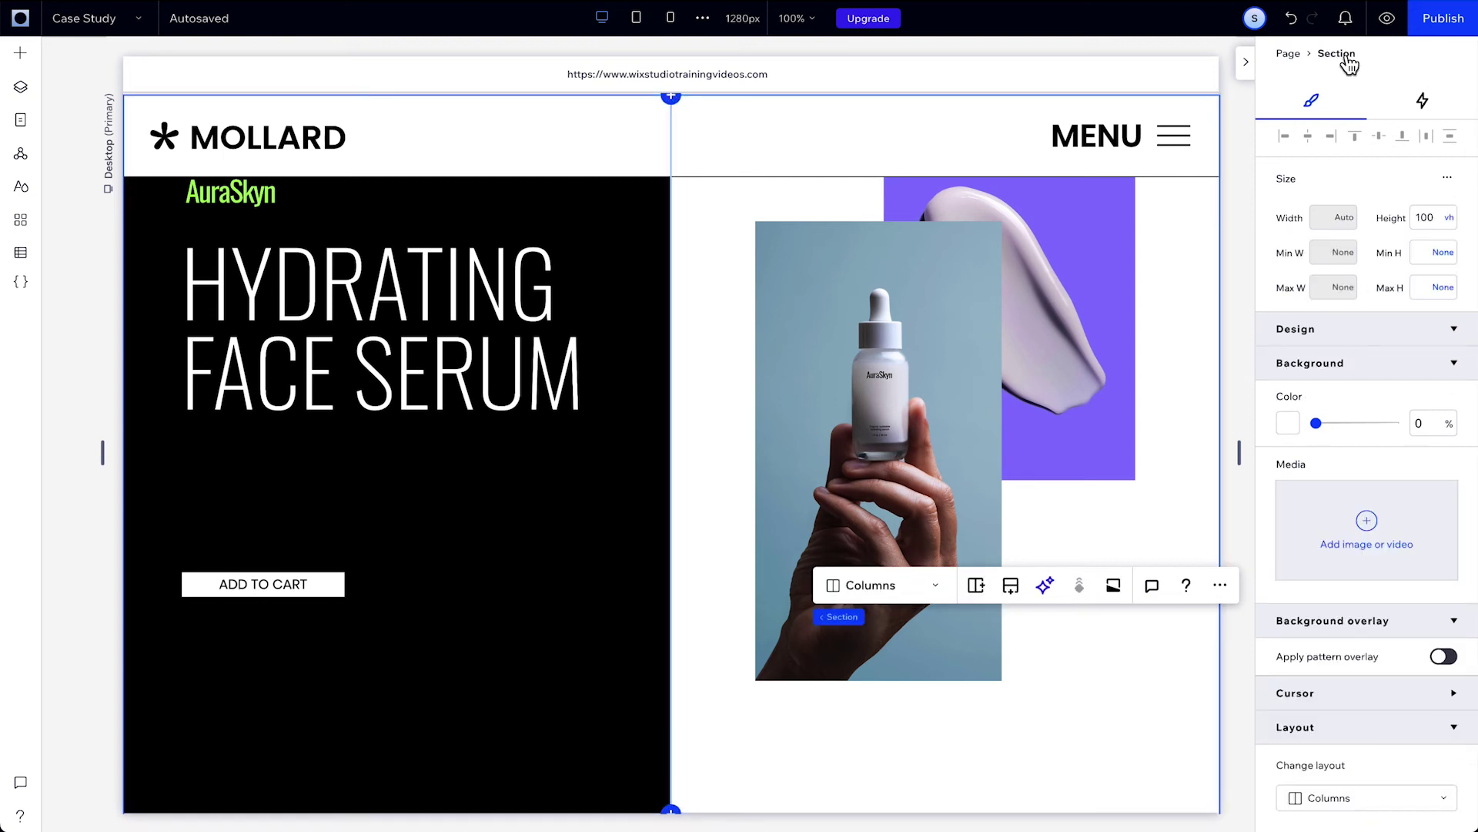
pyautogui.click(1450, 220)
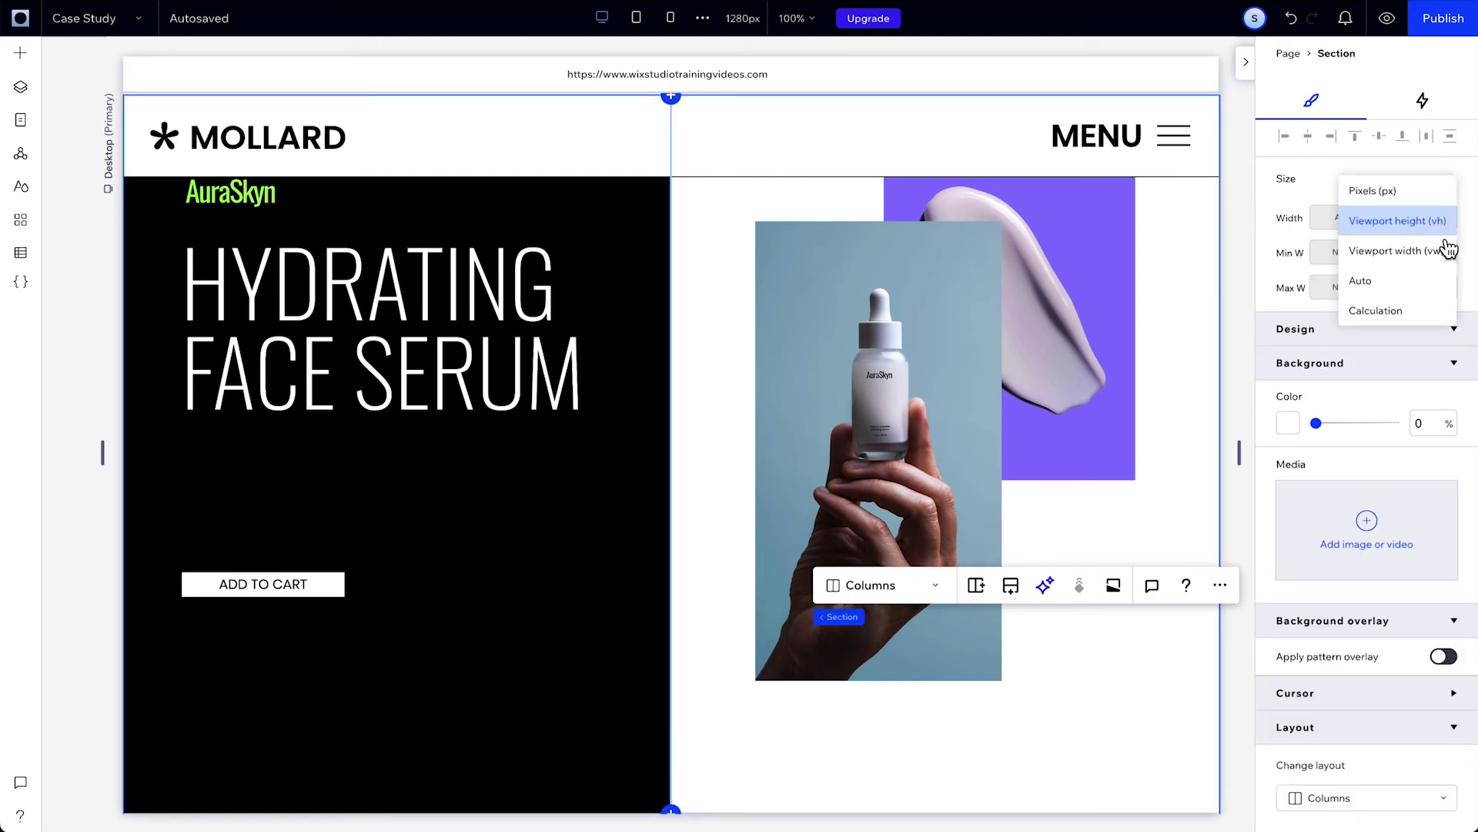
pyautogui.click(1428, 312)
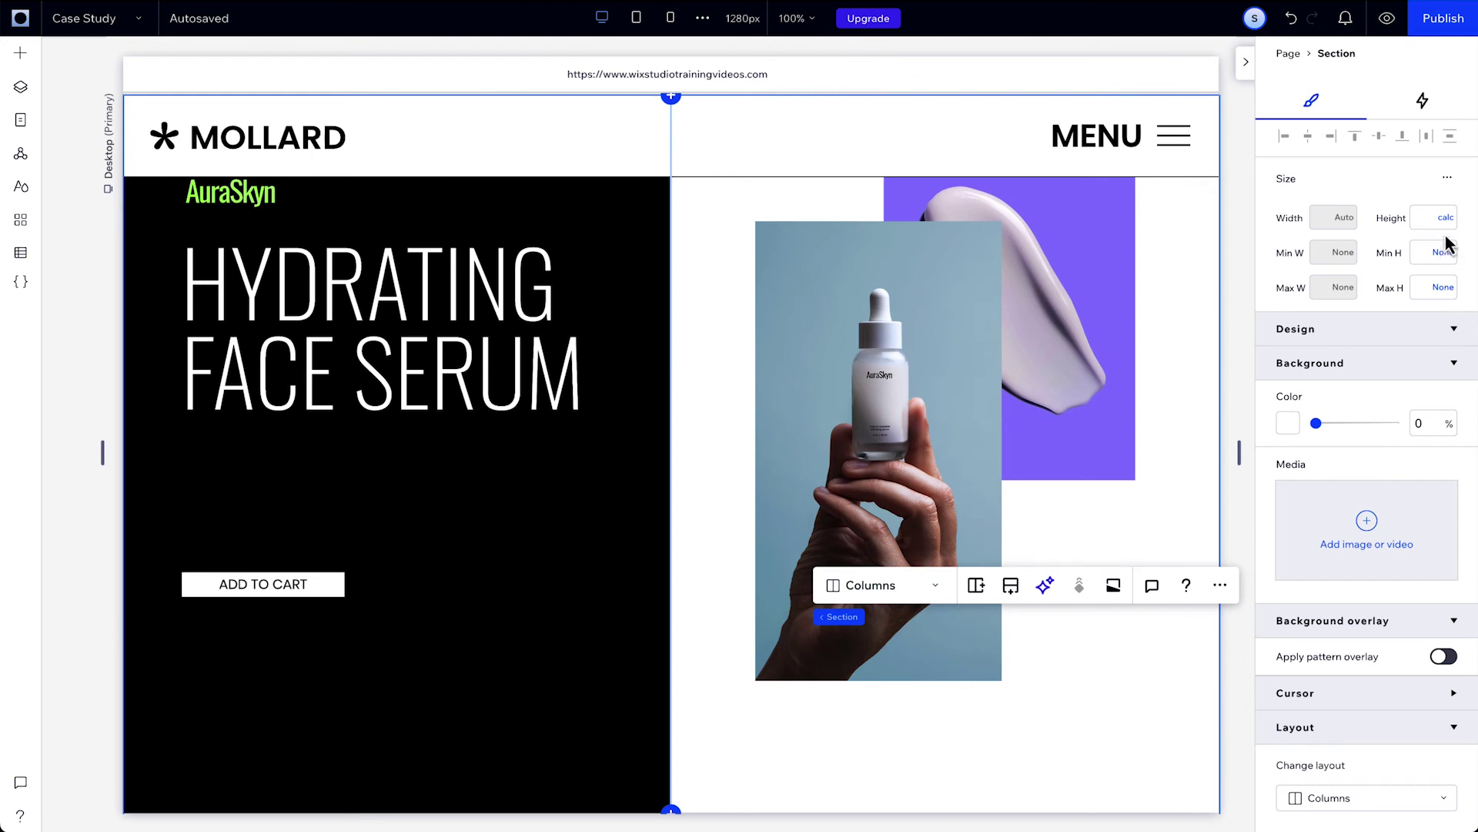
# Check the pinned header's height, then set the Hydrating Face Serum section's height formula to 100vh - 100px
pyautogui.click(1018, 160)
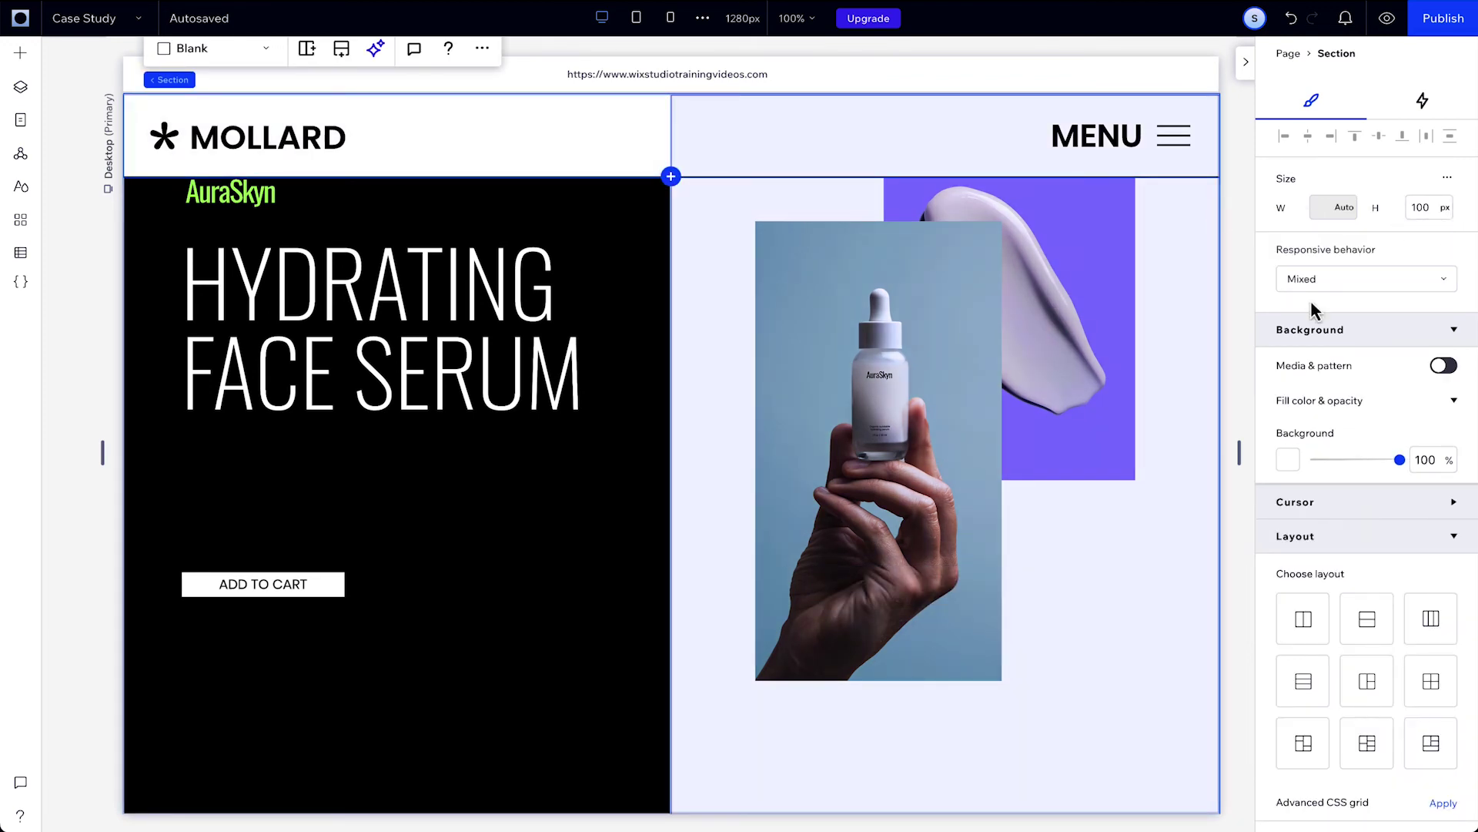
pyautogui.click(1200, 371)
pyautogui.click(1337, 53)
pyautogui.click(1417, 217)
pyautogui.press('BackSpace')
pyautogui.write('(100vh - 100px')
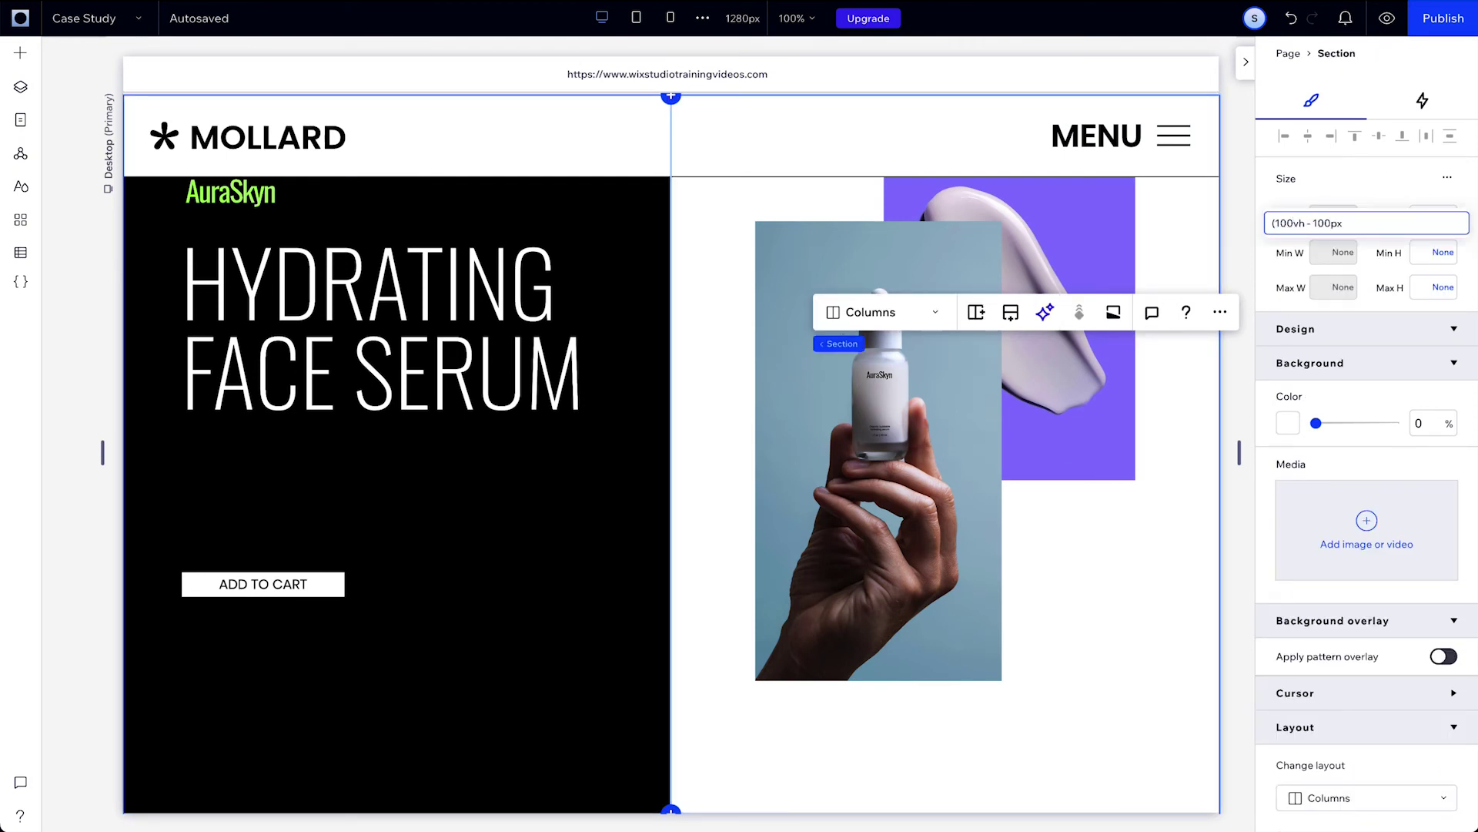
pyautogui.press('Return')
pyautogui.click(1411, 191)
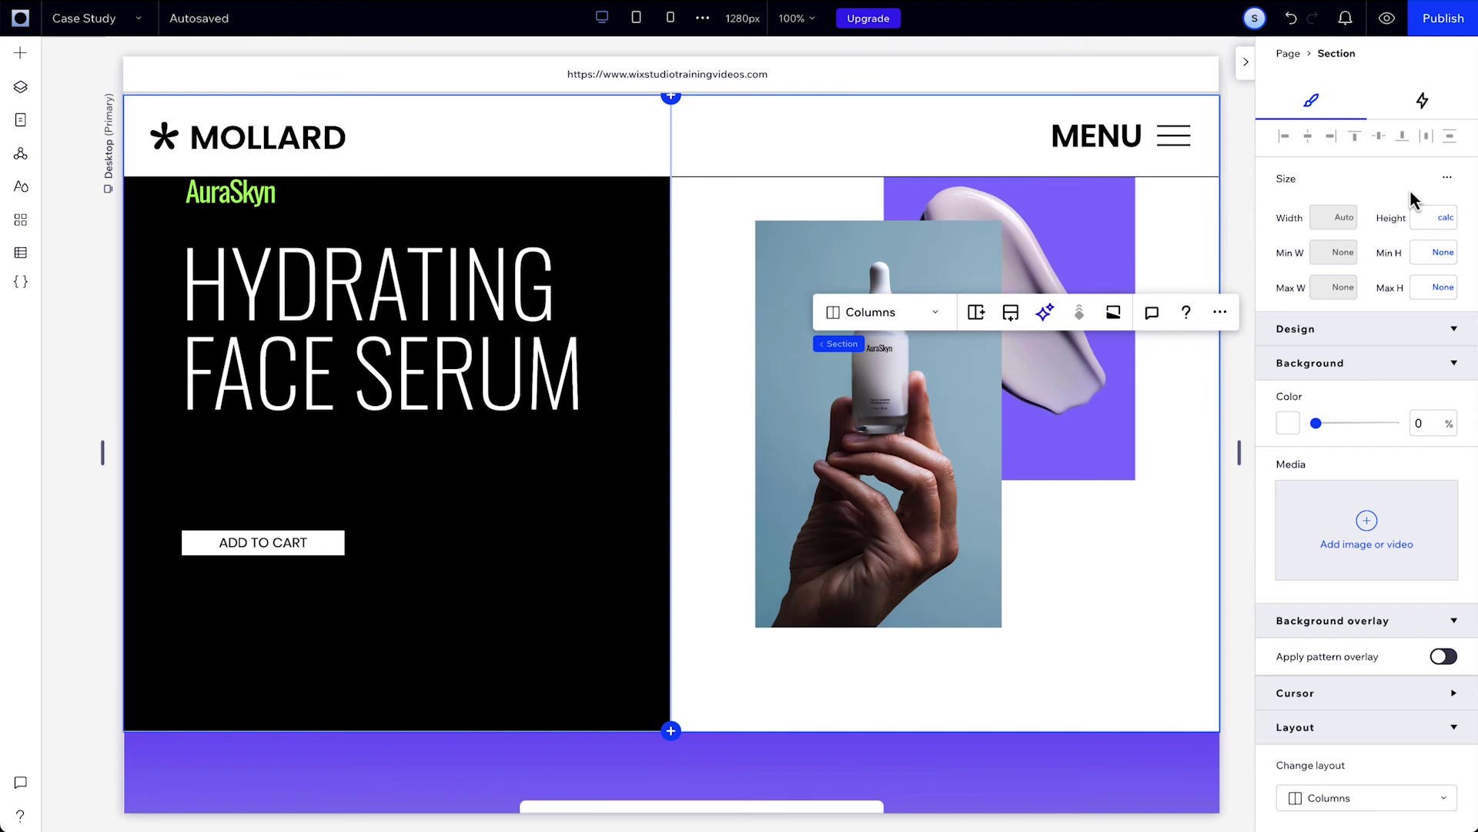
pyautogui.scroll(2, 1173, 472)
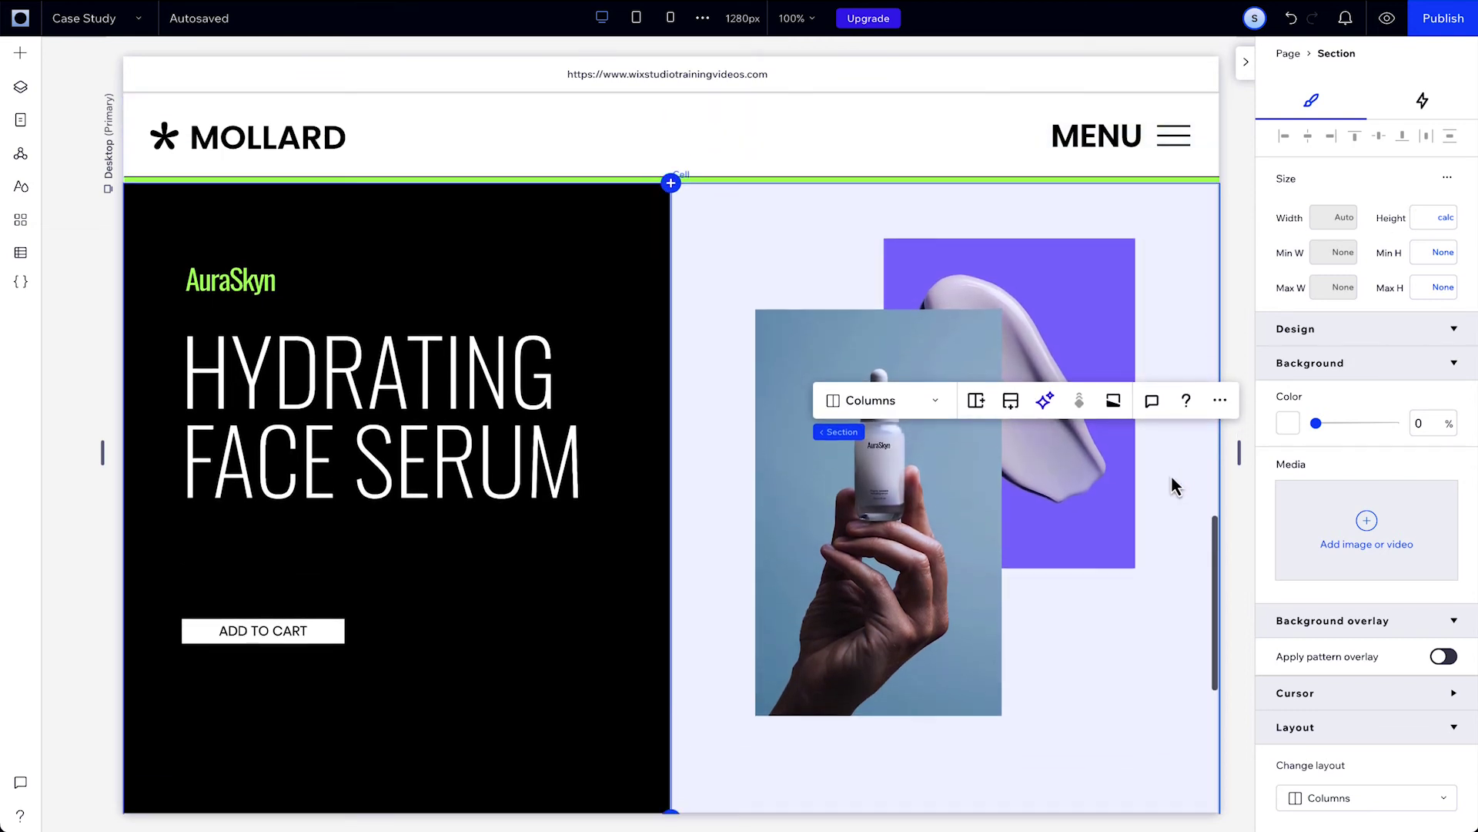
# Preview the Hydrating Face Serum section at the Tablet and Mobile breakpoints, and return to editing the site
pyautogui.click(1239, 478)
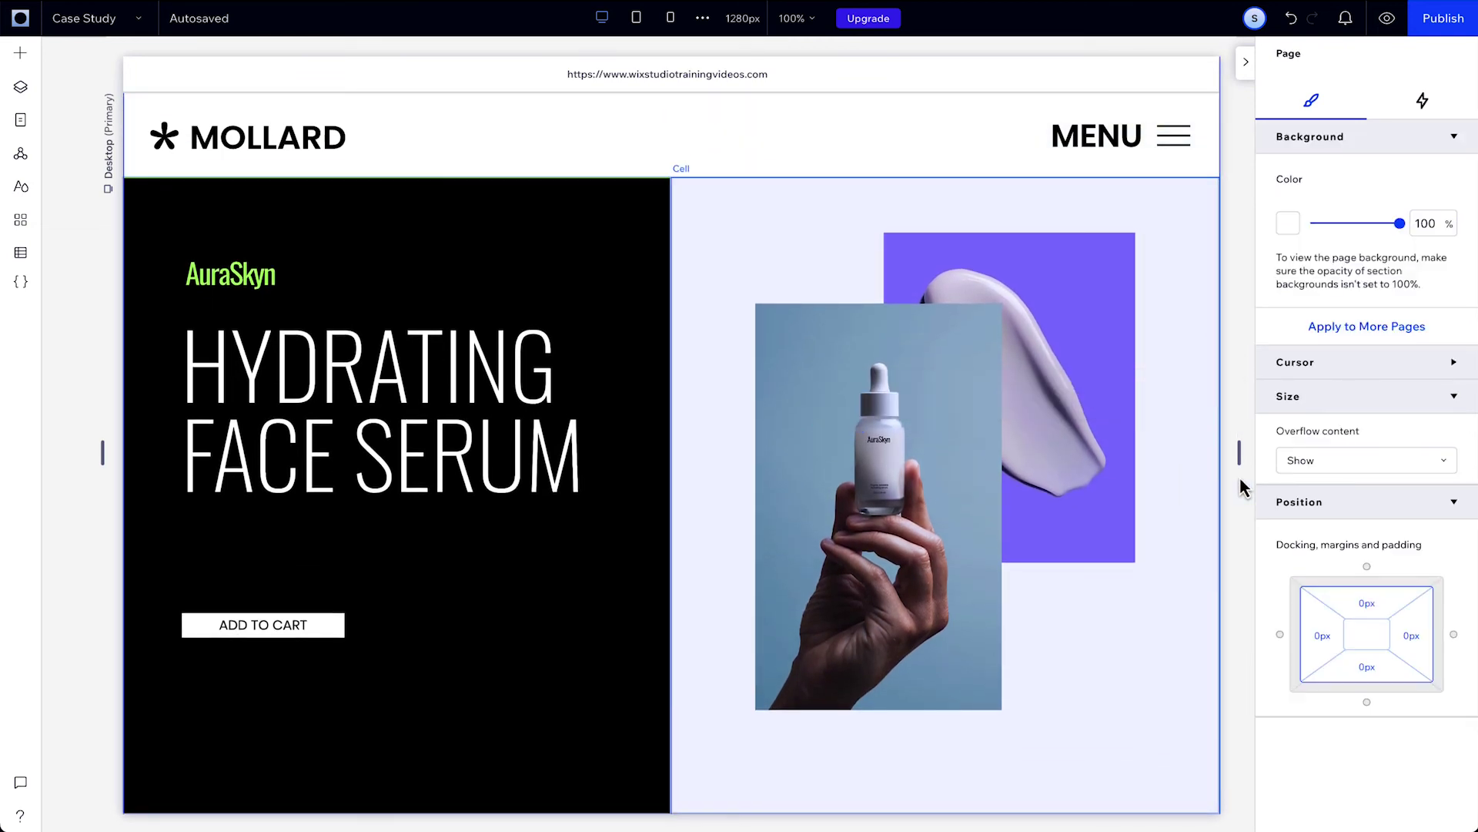
pyautogui.click(647, 18)
pyautogui.click(657, 112)
pyautogui.click(682, 19)
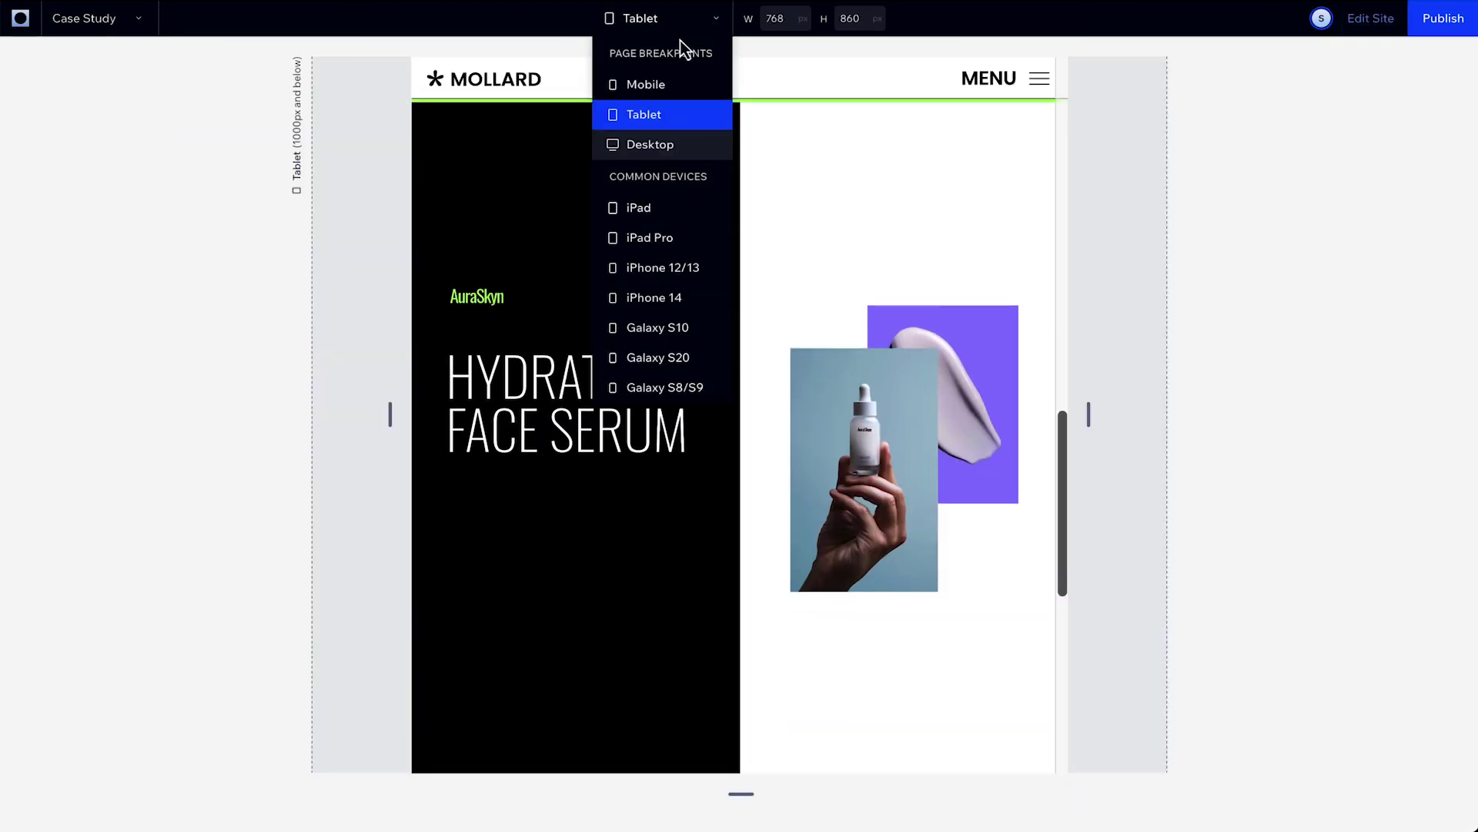
pyautogui.click(646, 175)
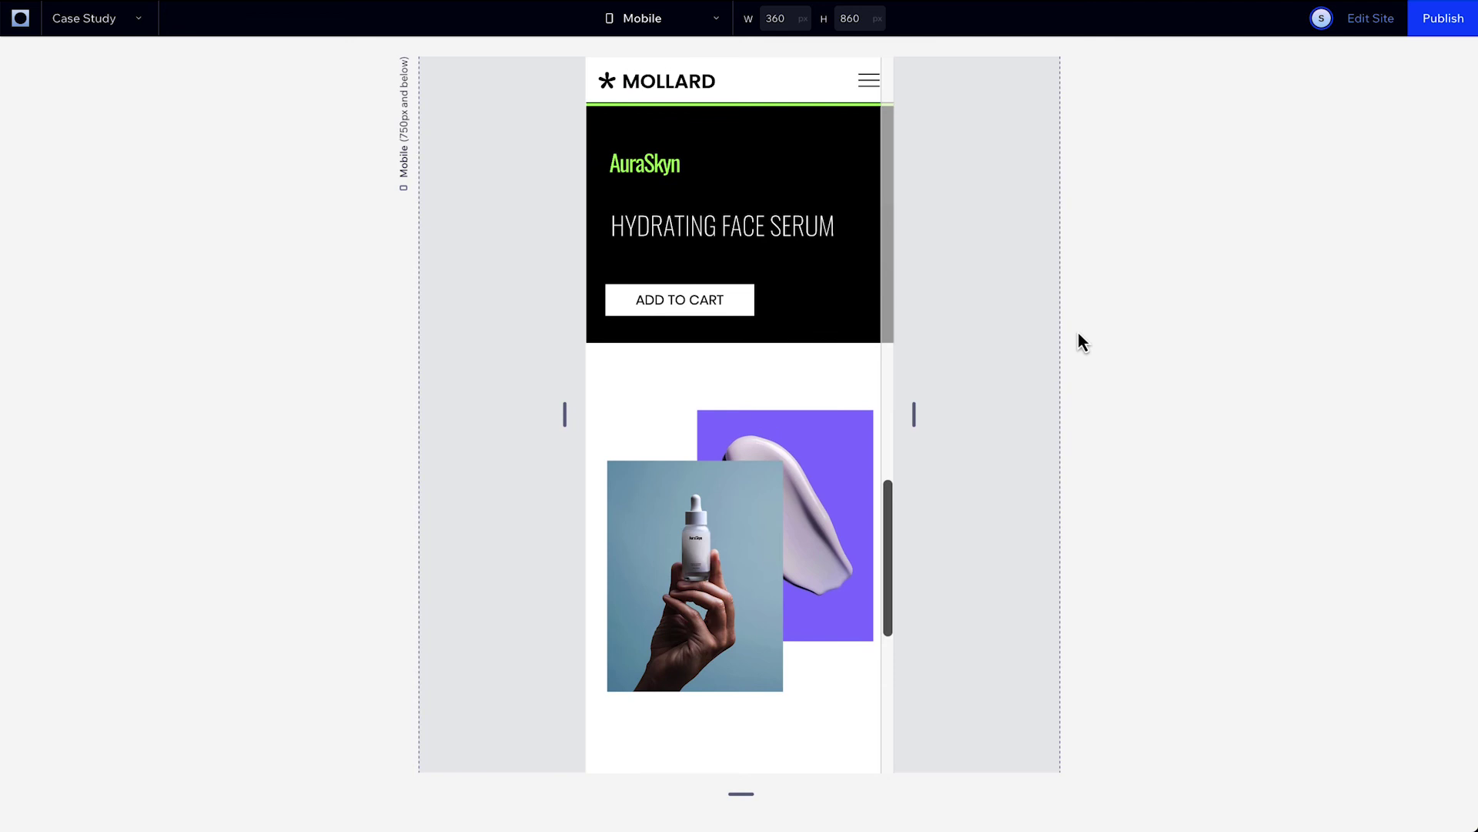
pyautogui.click(1370, 22)
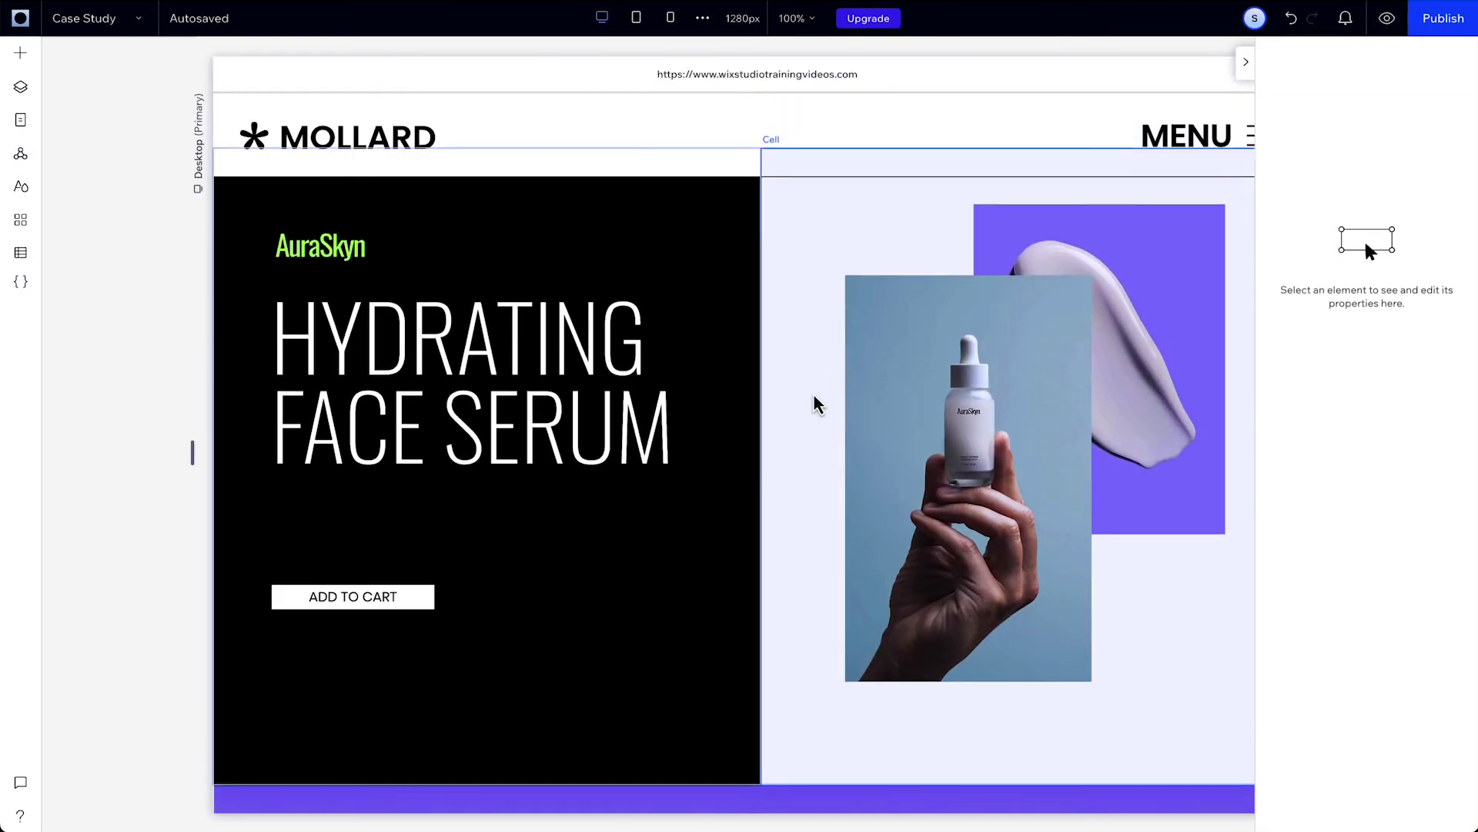
# Turn on advanced sizing for the AuraSkyn logo, set its minimum width to 120 px, and narrow the canvas to test it
pyautogui.click(356, 270)
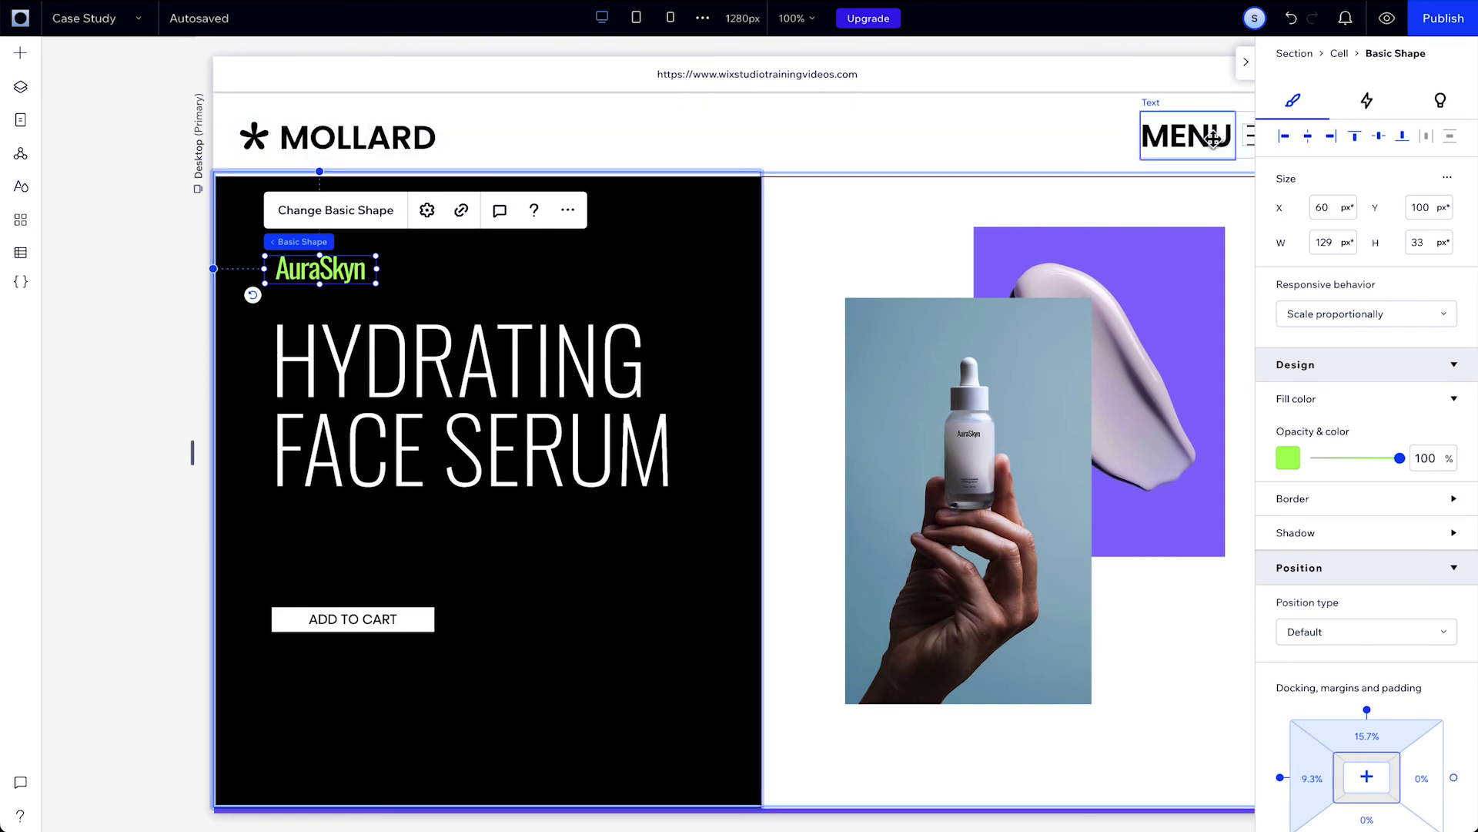
pyautogui.click(1448, 178)
pyautogui.click(1405, 190)
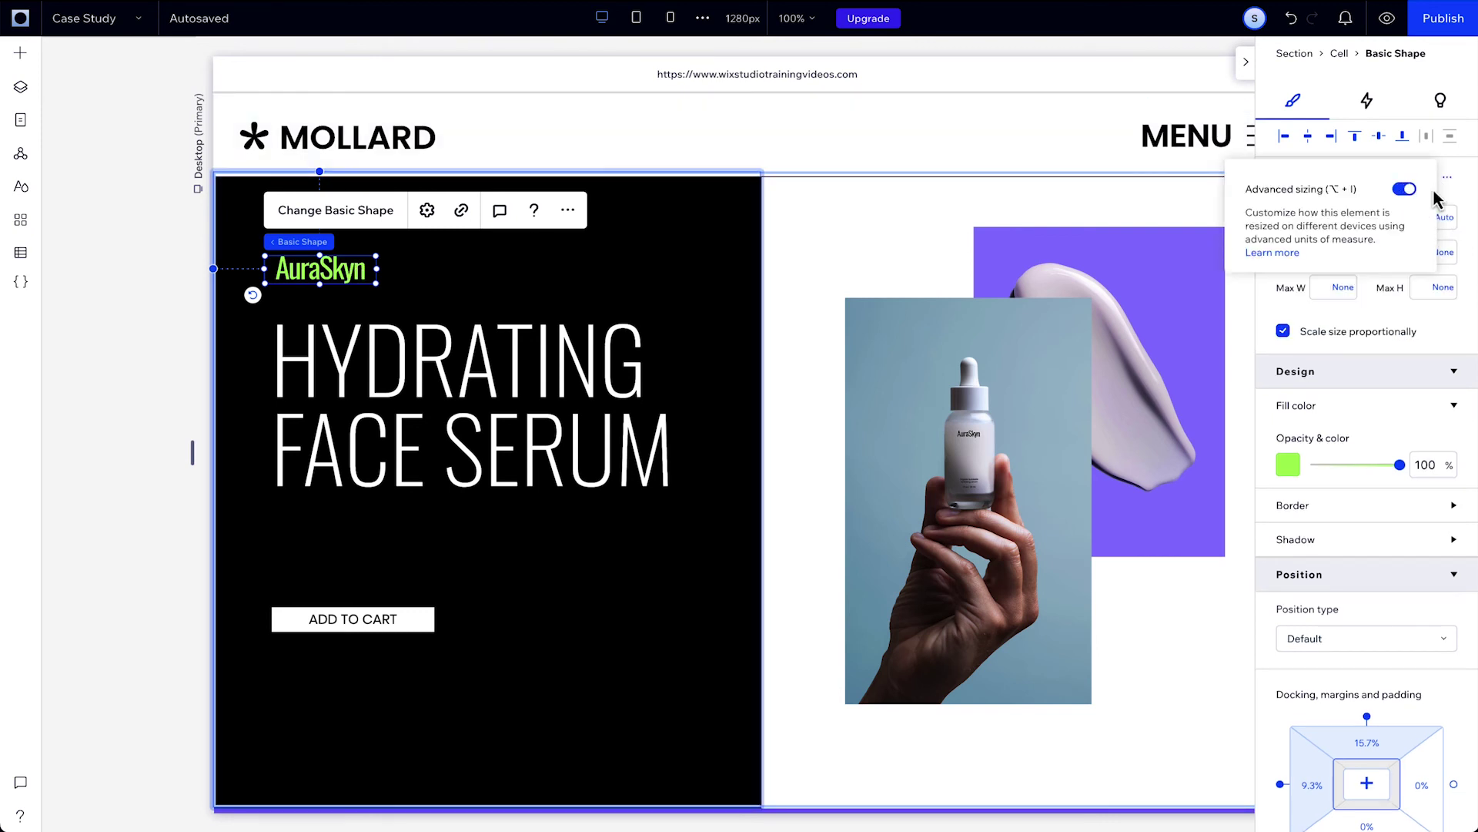
pyautogui.click(1343, 254)
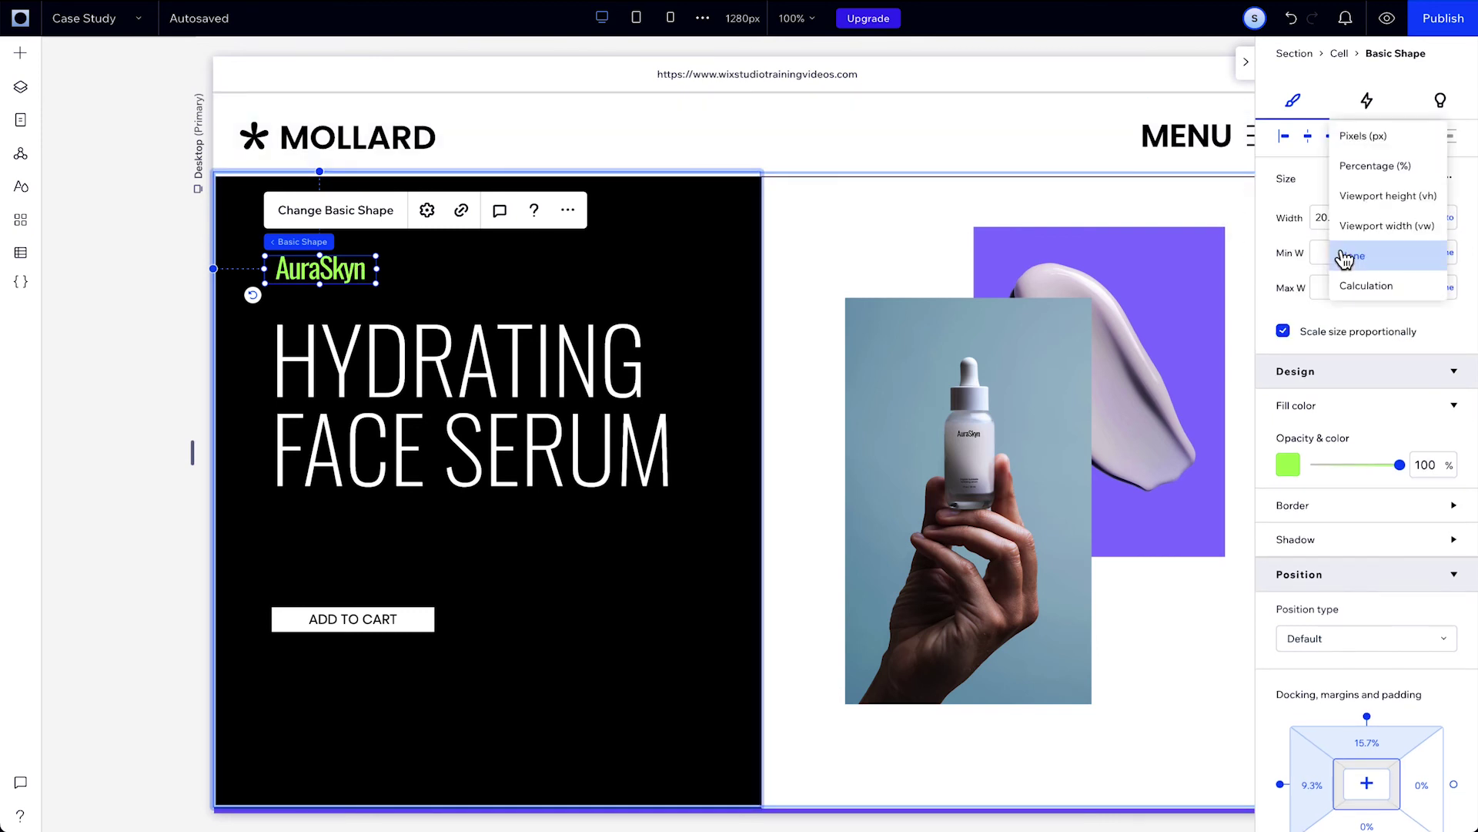
pyautogui.click(1380, 139)
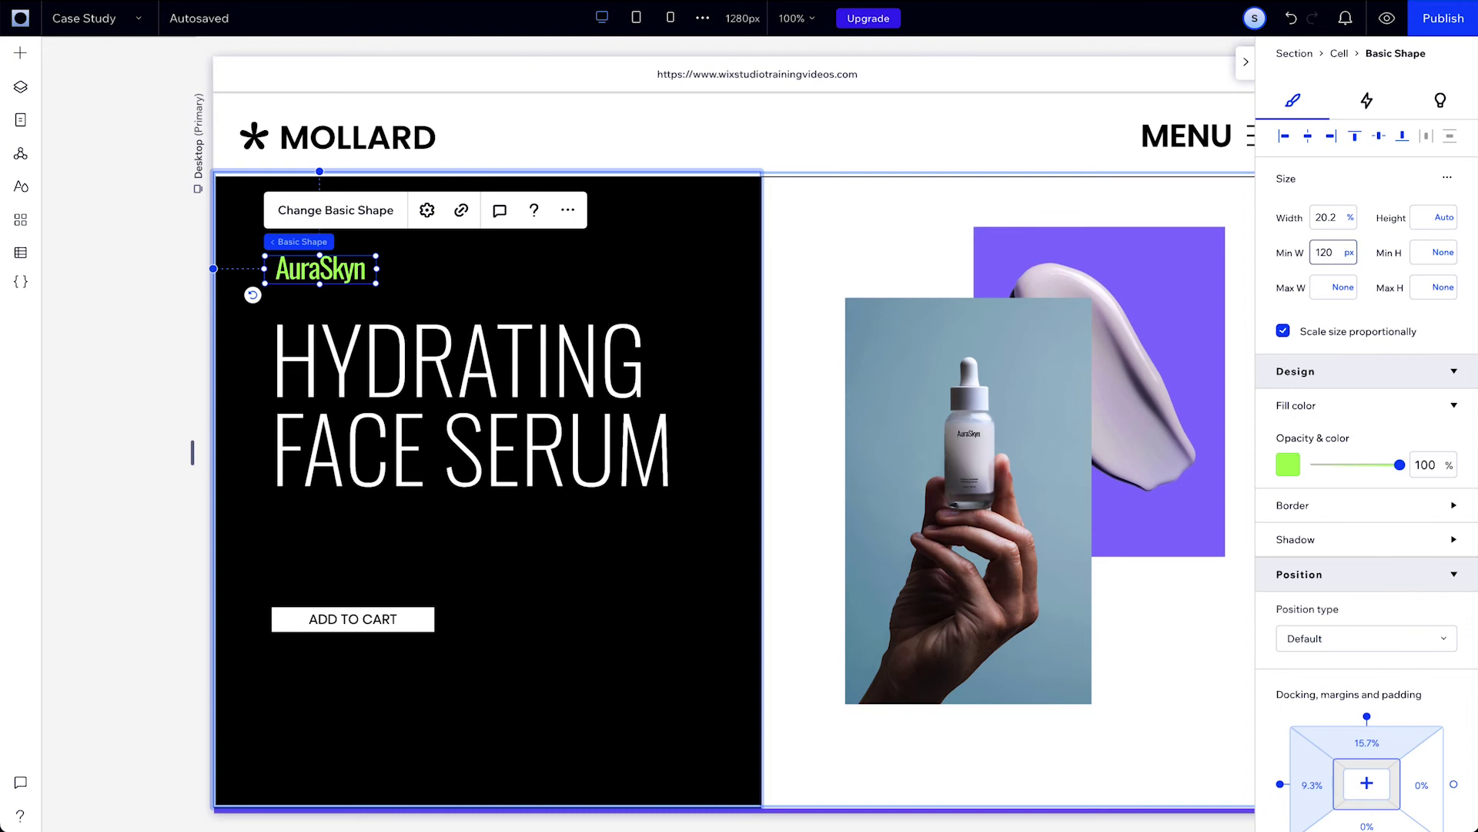
pyautogui.moveTo(193, 453); pyautogui.dragTo(26, 473)
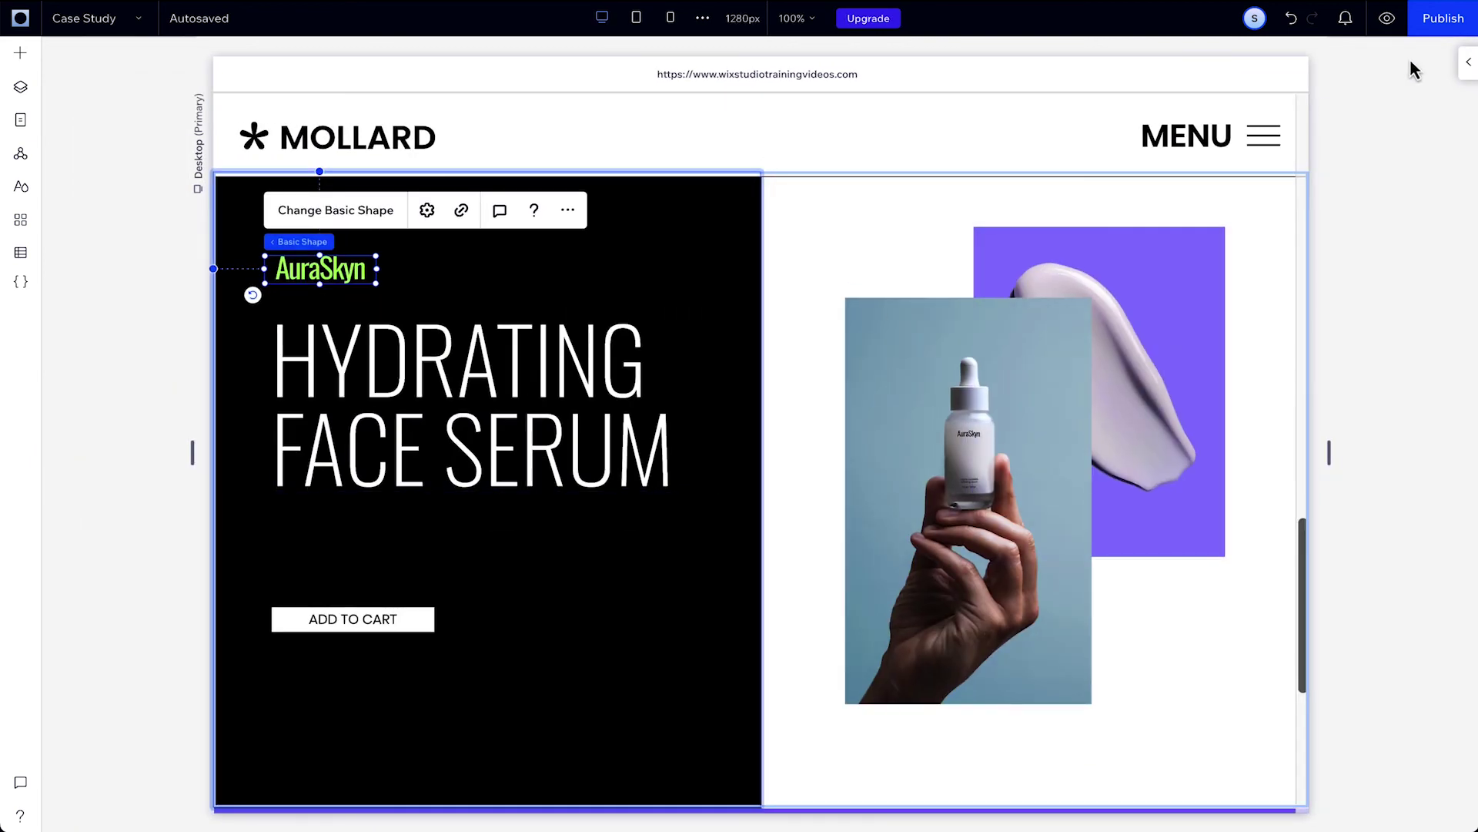
# Give the AuraSkyn logo a maximum width in pixels and resize the canvas to test the limit
pyautogui.click(1468, 64)
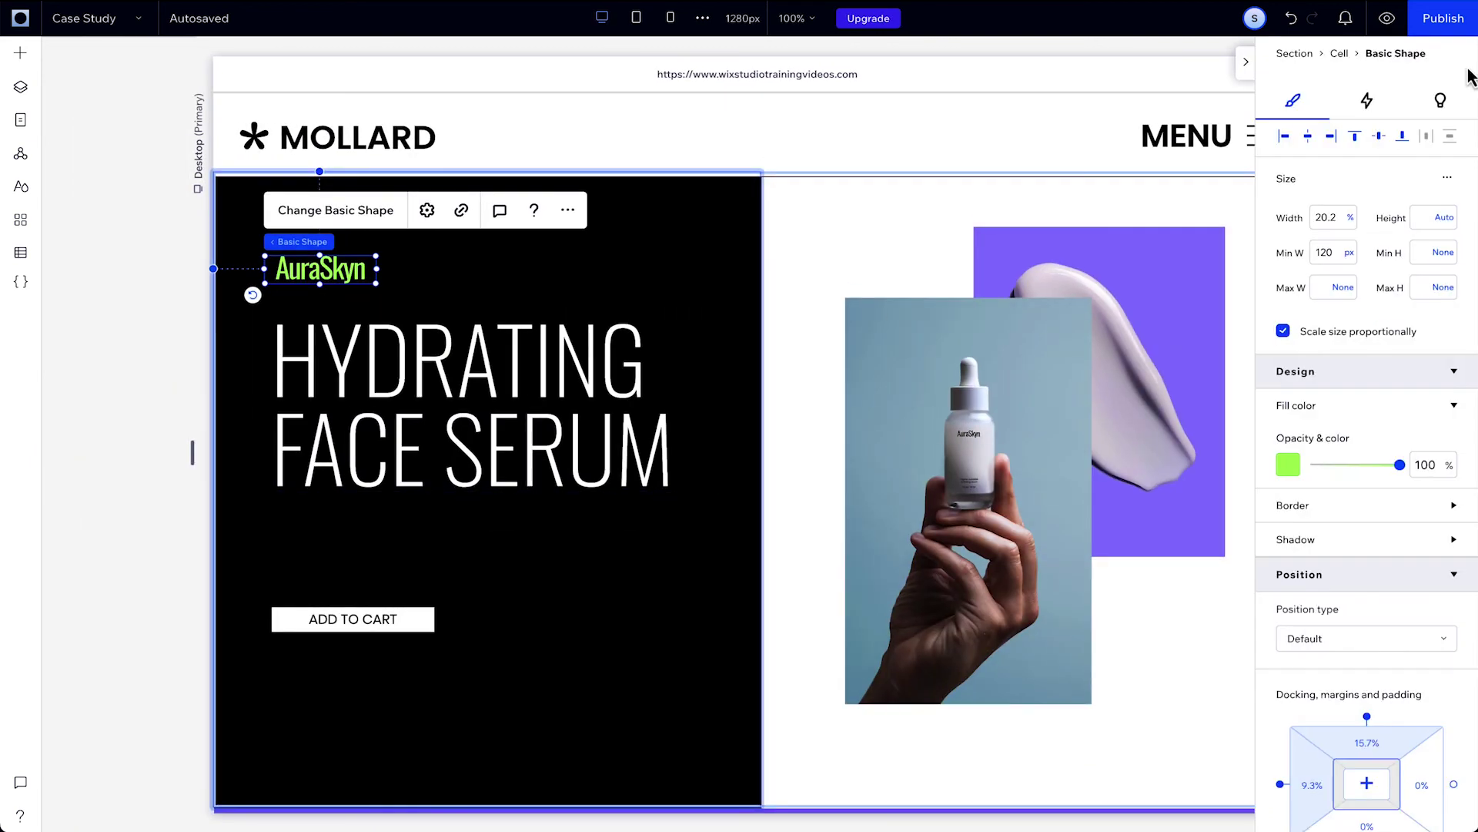
pyautogui.click(1355, 291)
pyautogui.click(1346, 183)
pyautogui.write('2')
pyautogui.moveTo(191, 452); pyautogui.dragTo(140, 454)
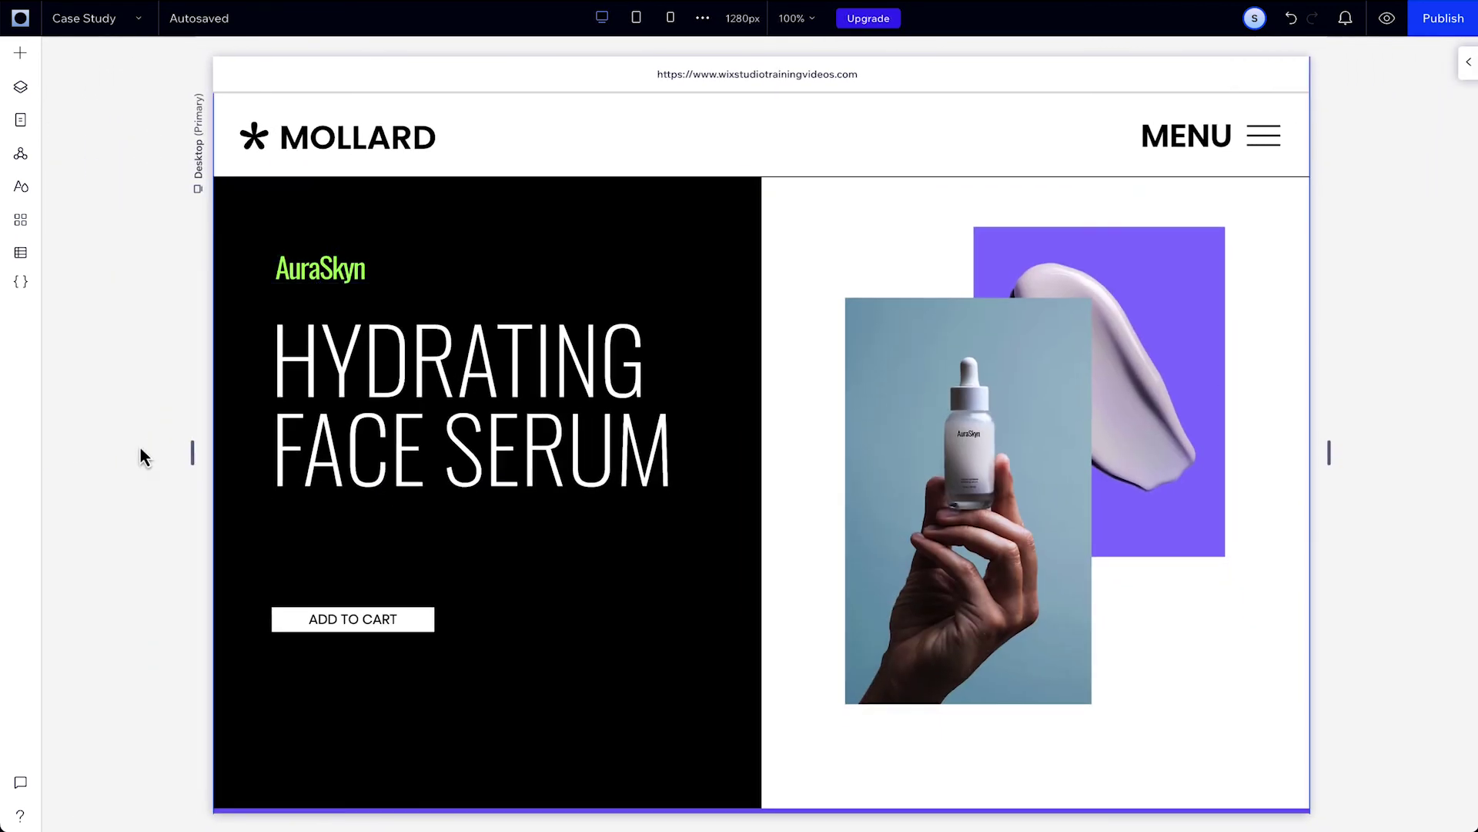
# Select the white testimonial container in the purple section and turn on advanced sizing for it
pyautogui.scroll(-6, 140, 449)
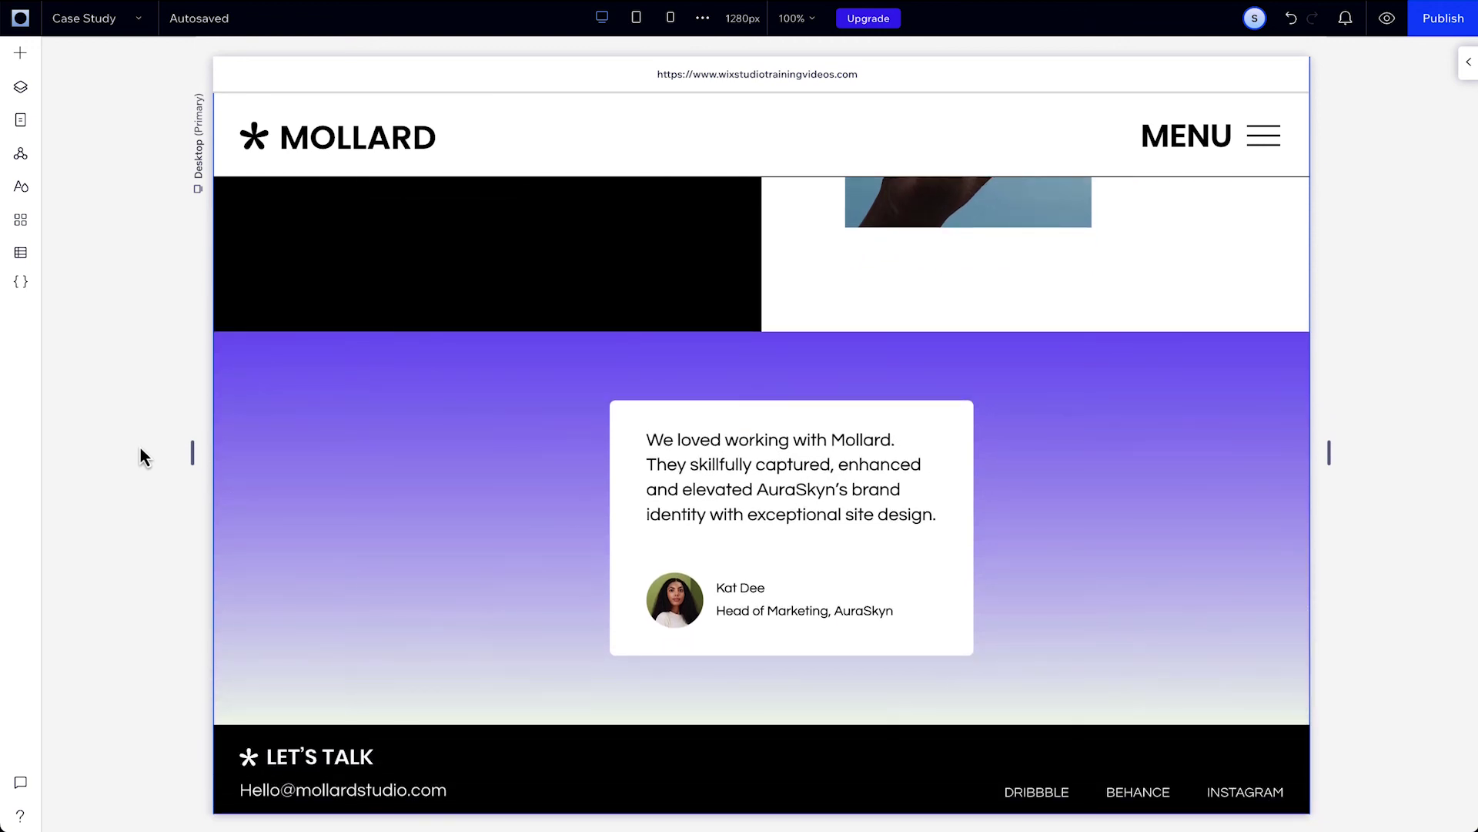
pyautogui.click(629, 408)
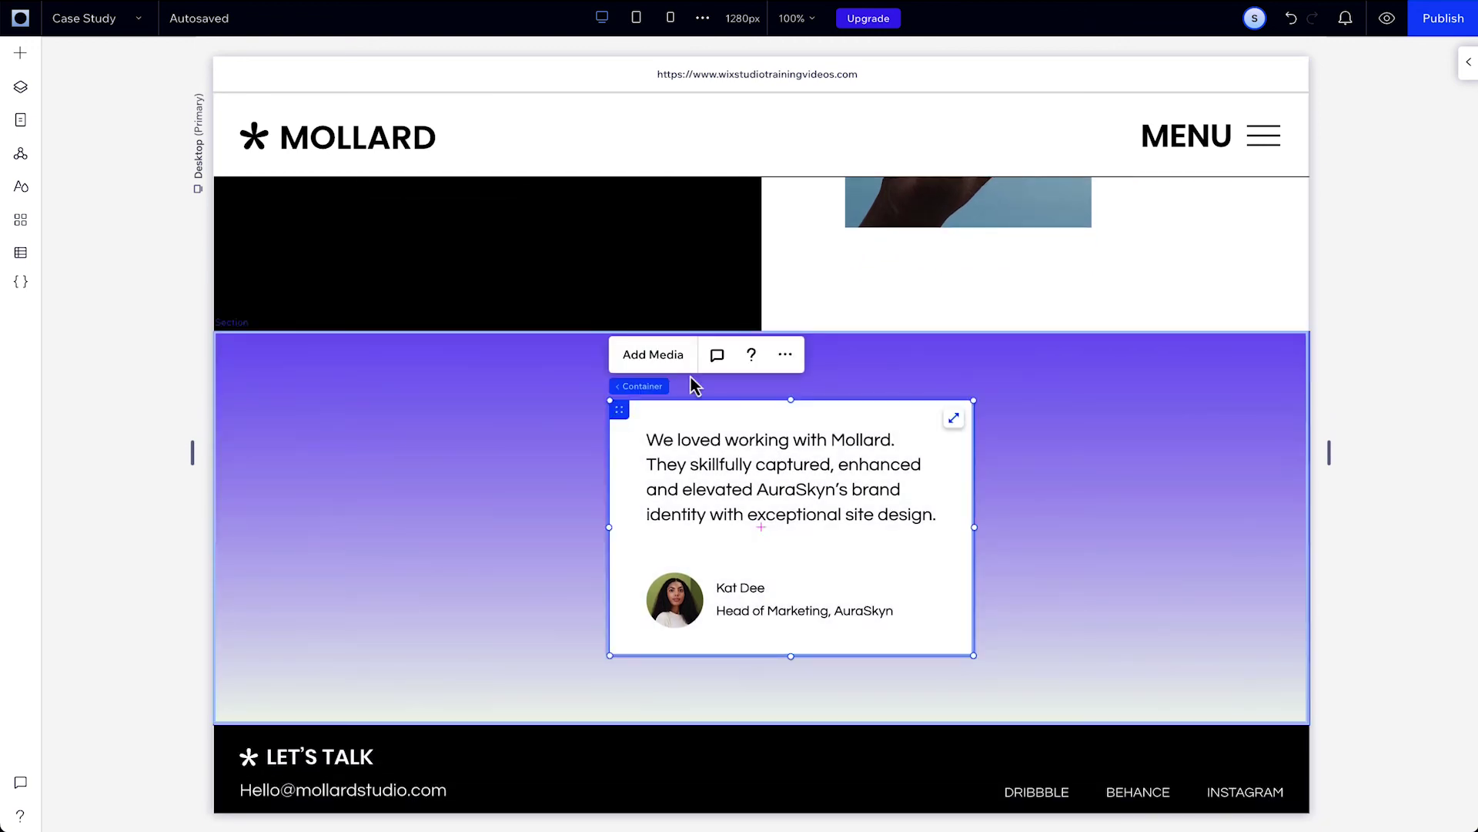
pyautogui.click(1468, 62)
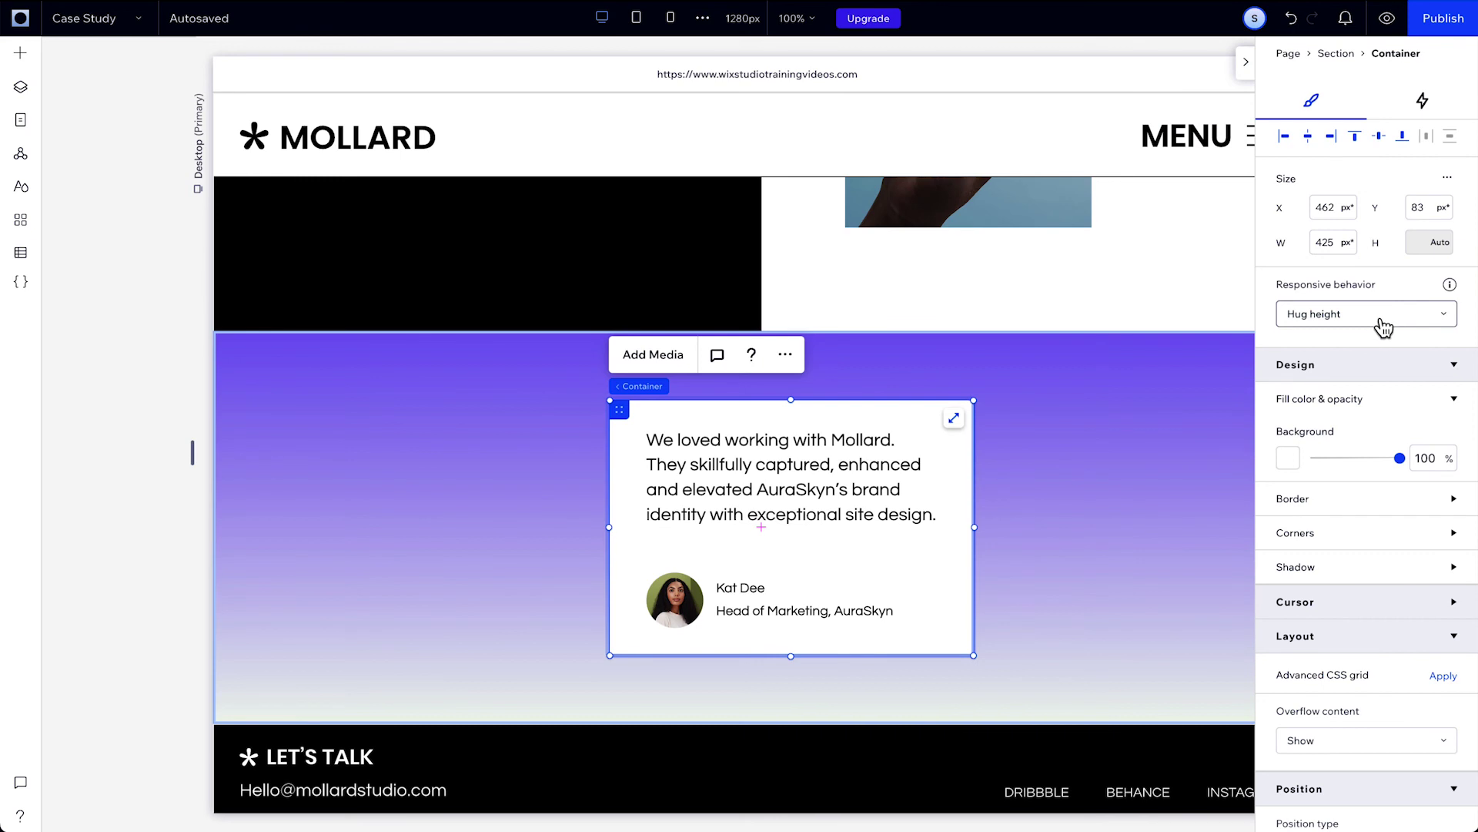
pyautogui.click(1446, 180)
pyautogui.click(1409, 189)
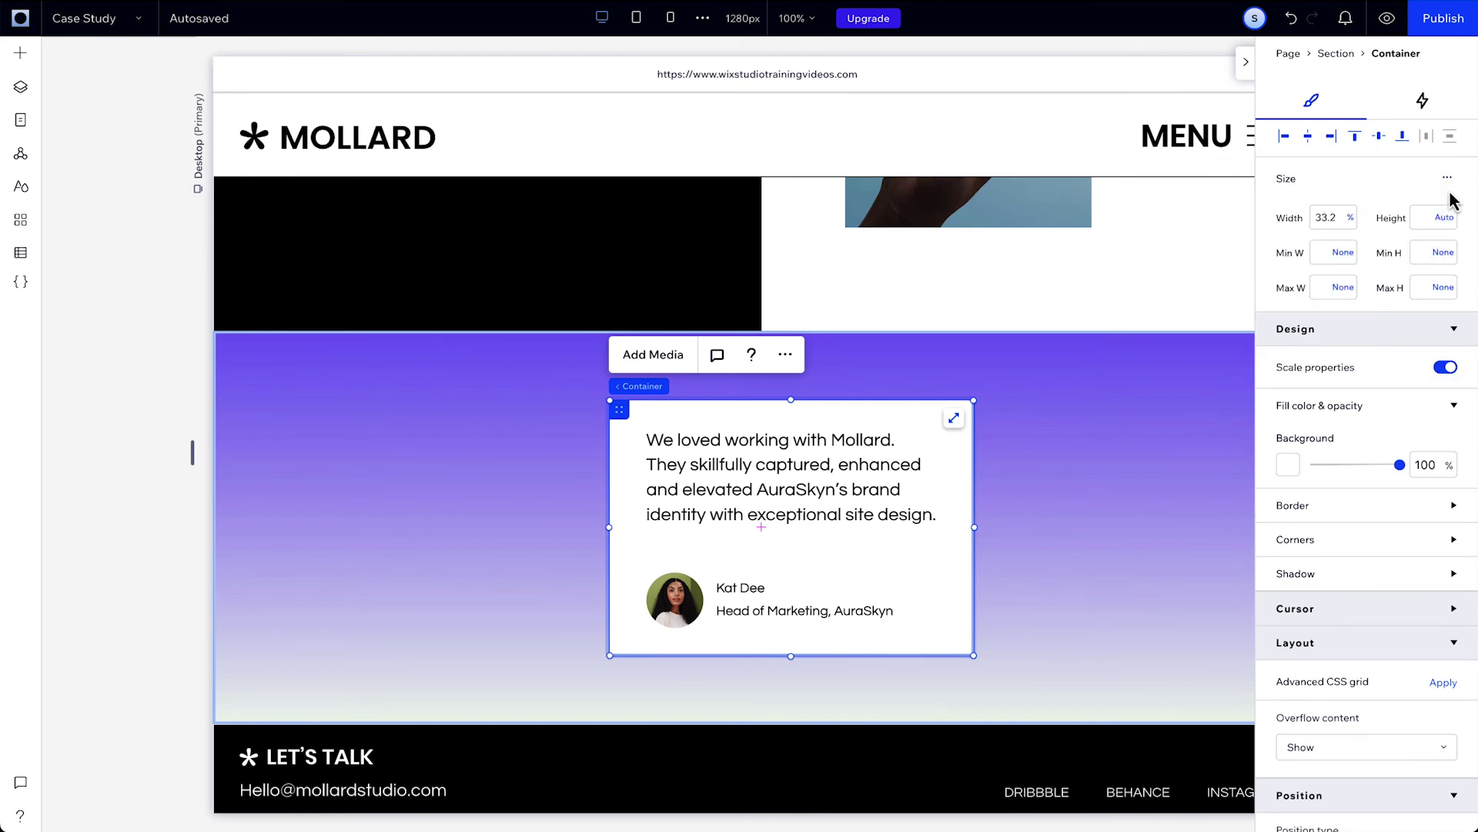
# Try duplicating the testimonial text and tightening the stack's item spacing to test the container's auto height, then undo the changes
pyautogui.click(852, 470)
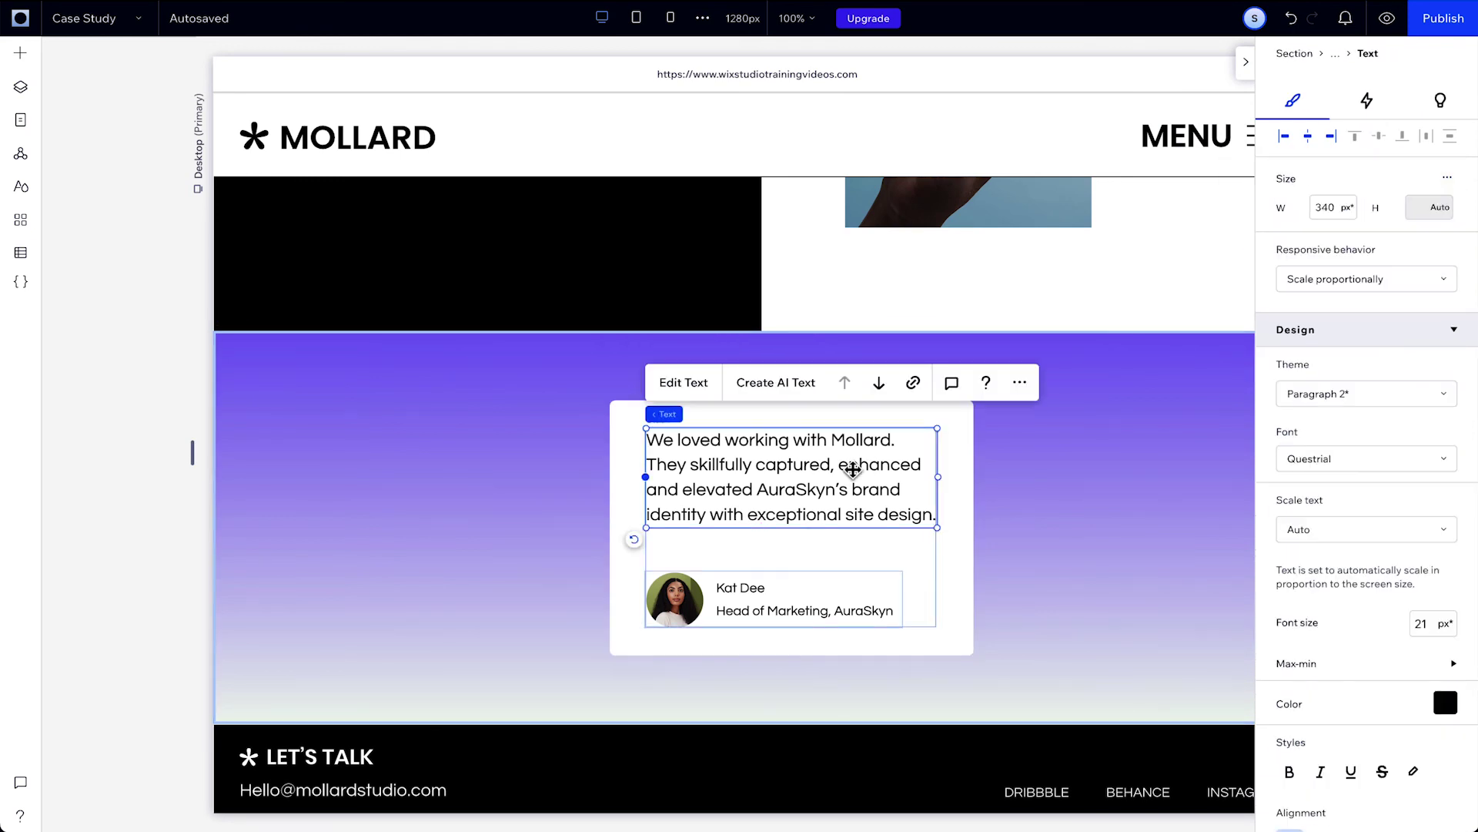
pyautogui.hotkey('ctrl', 'd')
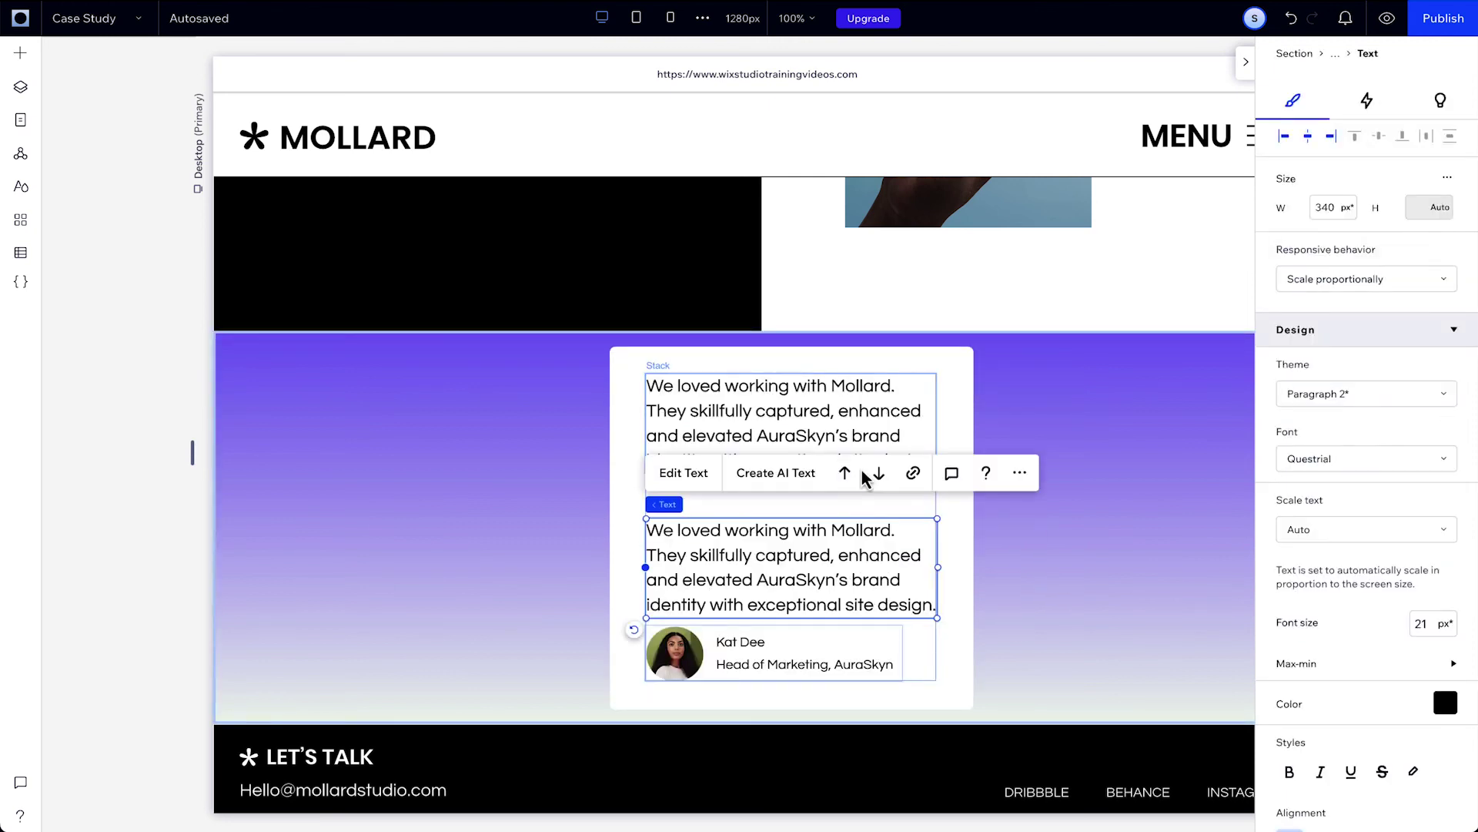
pyautogui.click(954, 520)
pyautogui.hotkey('ctrl', 'shift', 'k')
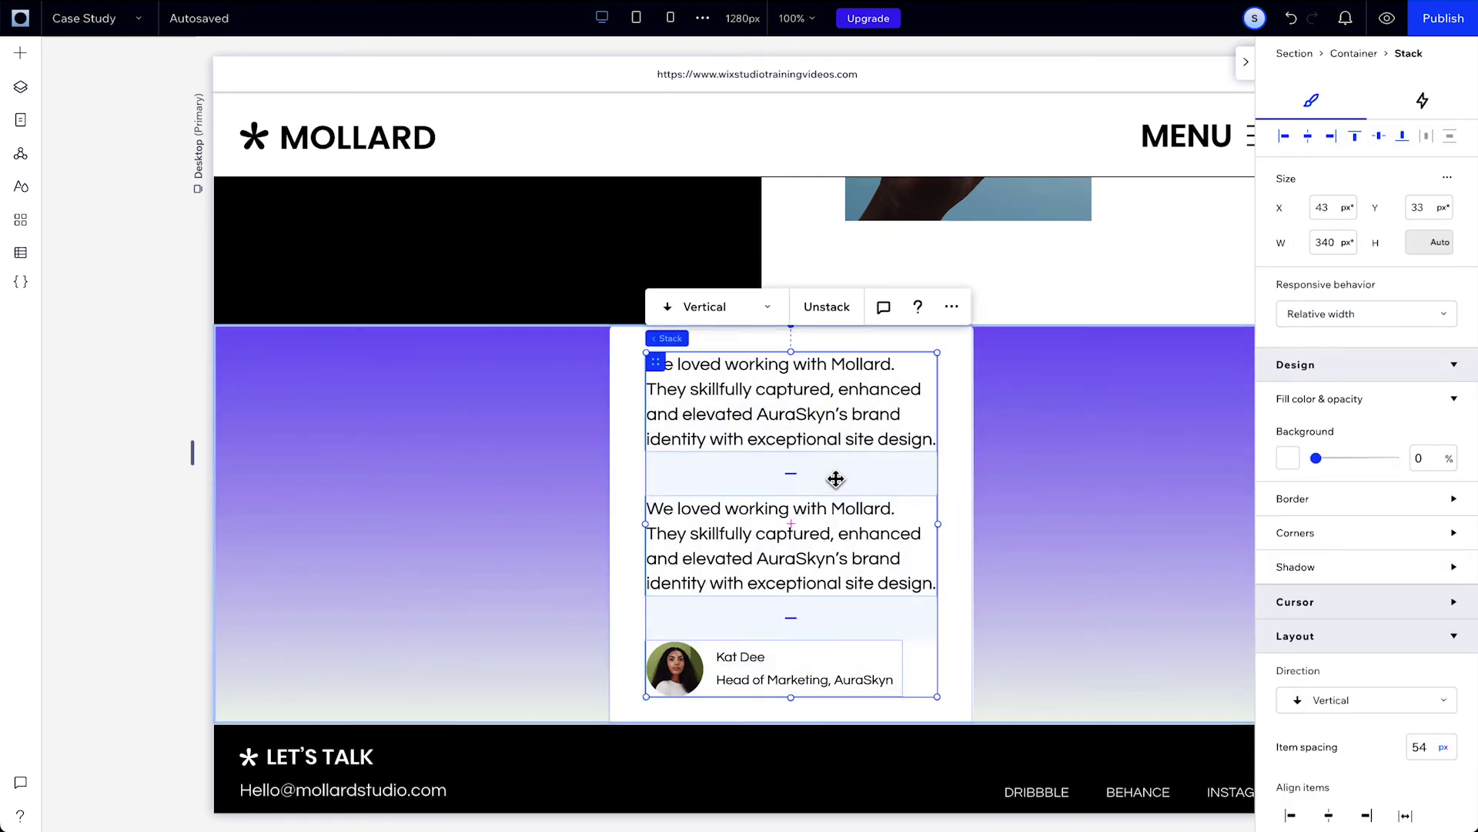
pyautogui.moveTo(797, 472); pyautogui.dragTo(805, 450)
pyautogui.hotkey('ctrl', 'z')
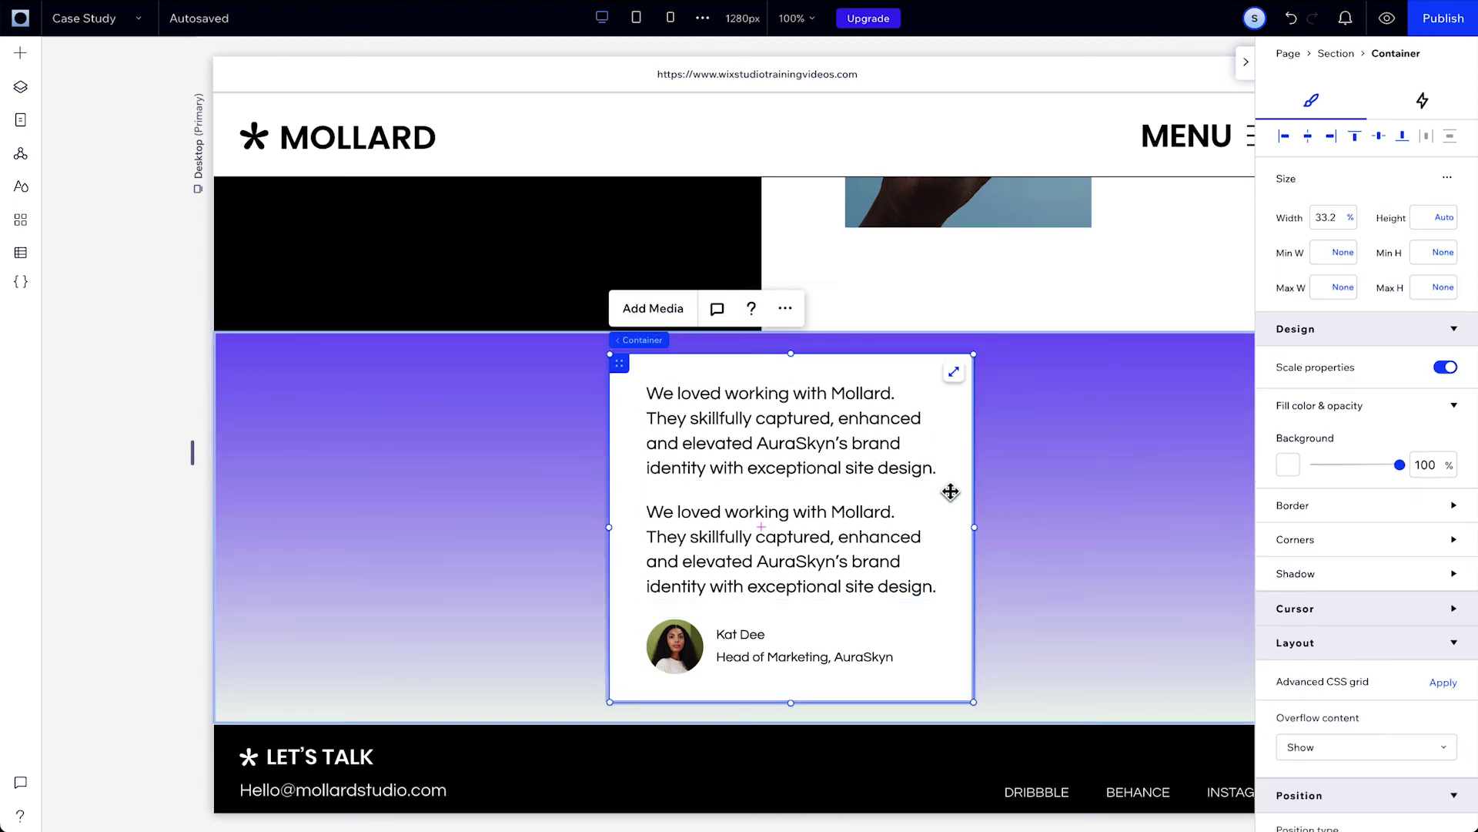
pyautogui.click(1291, 18)
pyautogui.click(1291, 18)
# Set the testimonial container's minimum height to 50 px
pyautogui.click(1436, 252)
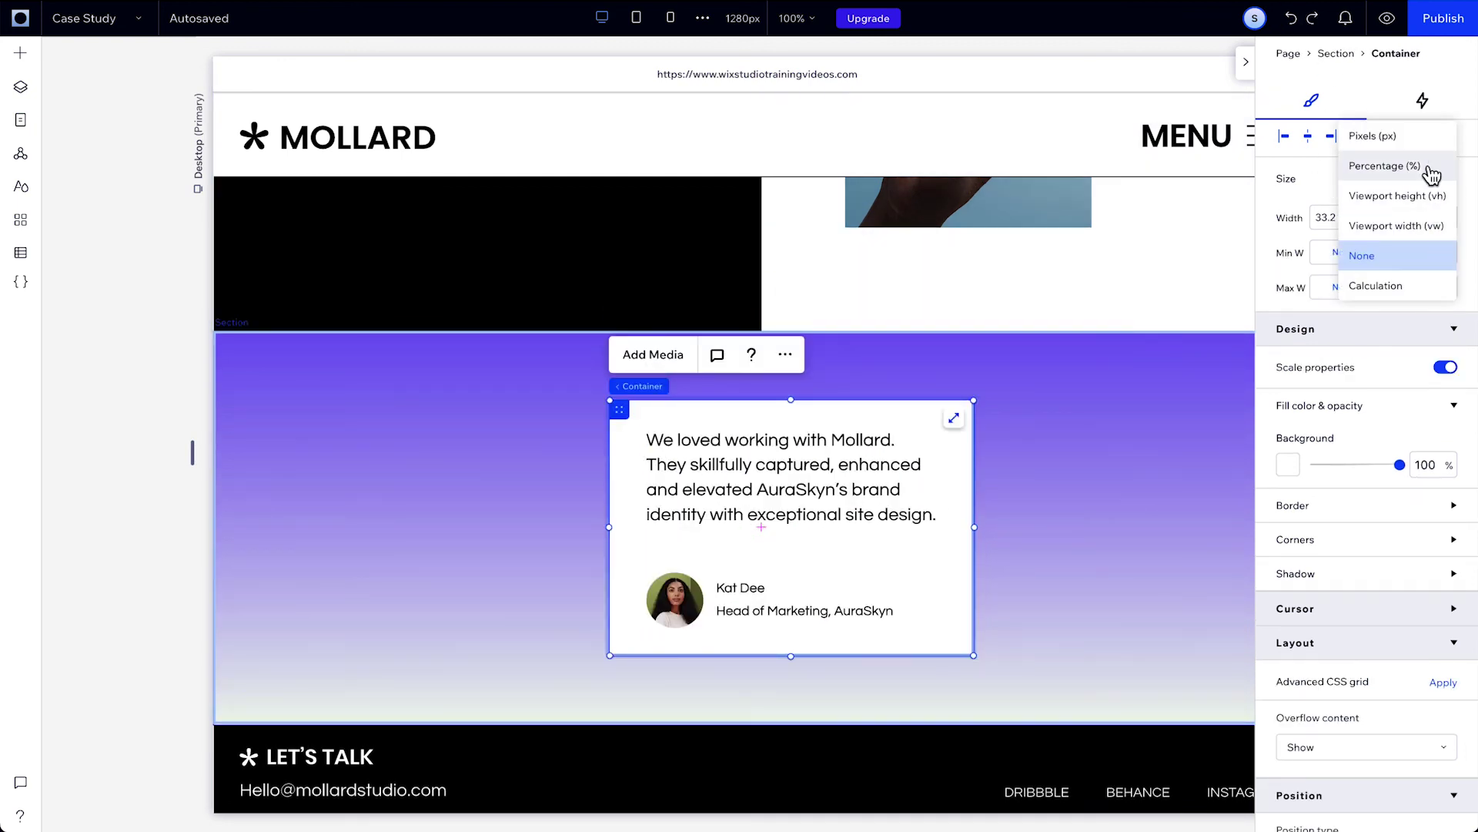
pyautogui.click(1452, 137)
pyautogui.click(1380, 289)
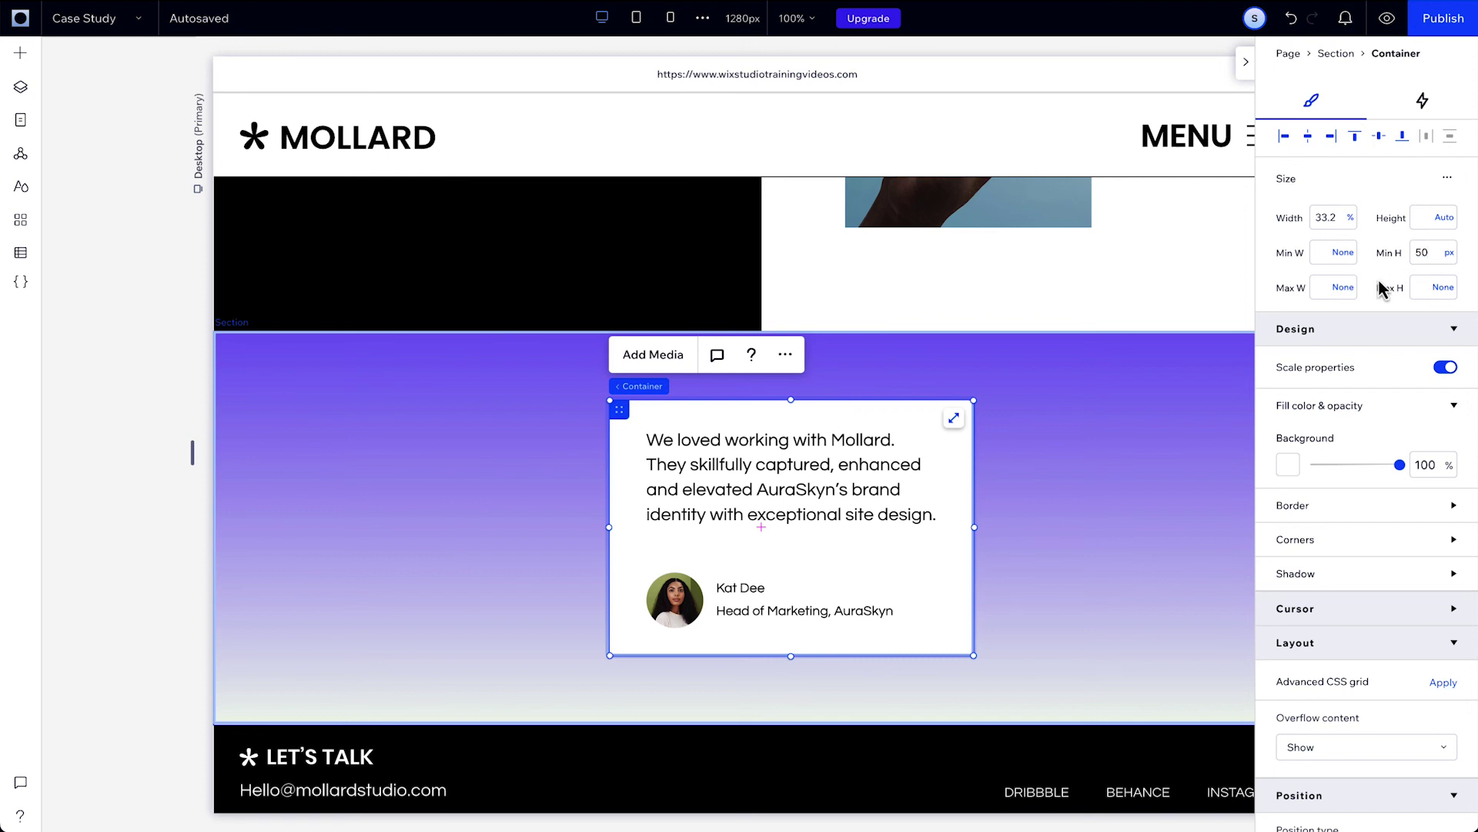
# Try moving the testimonial stack out of the container to test its minimum height, then undo the move
pyautogui.click(919, 542)
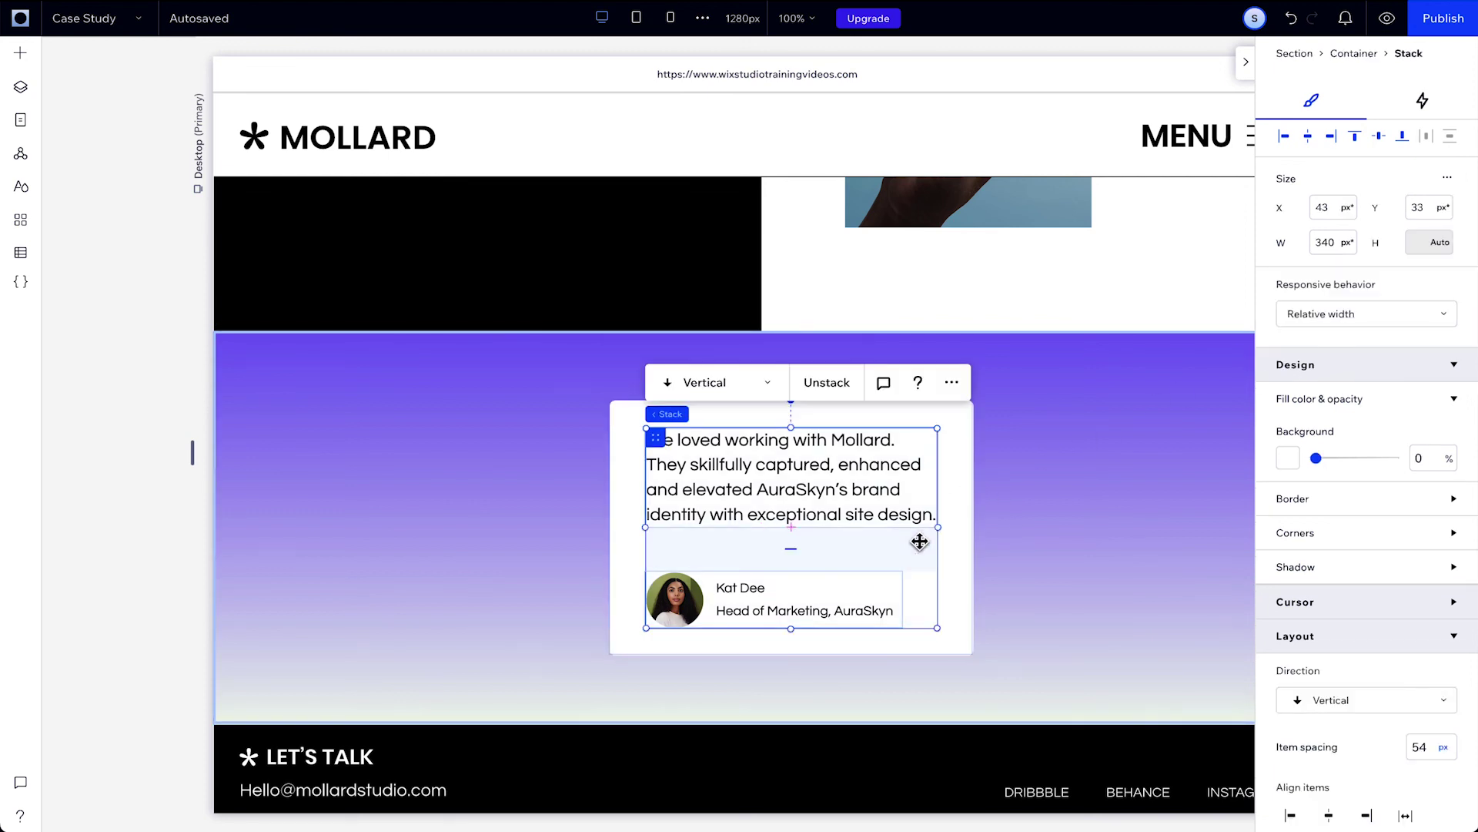
pyautogui.moveTo(918, 542); pyautogui.dragTo(551, 543)
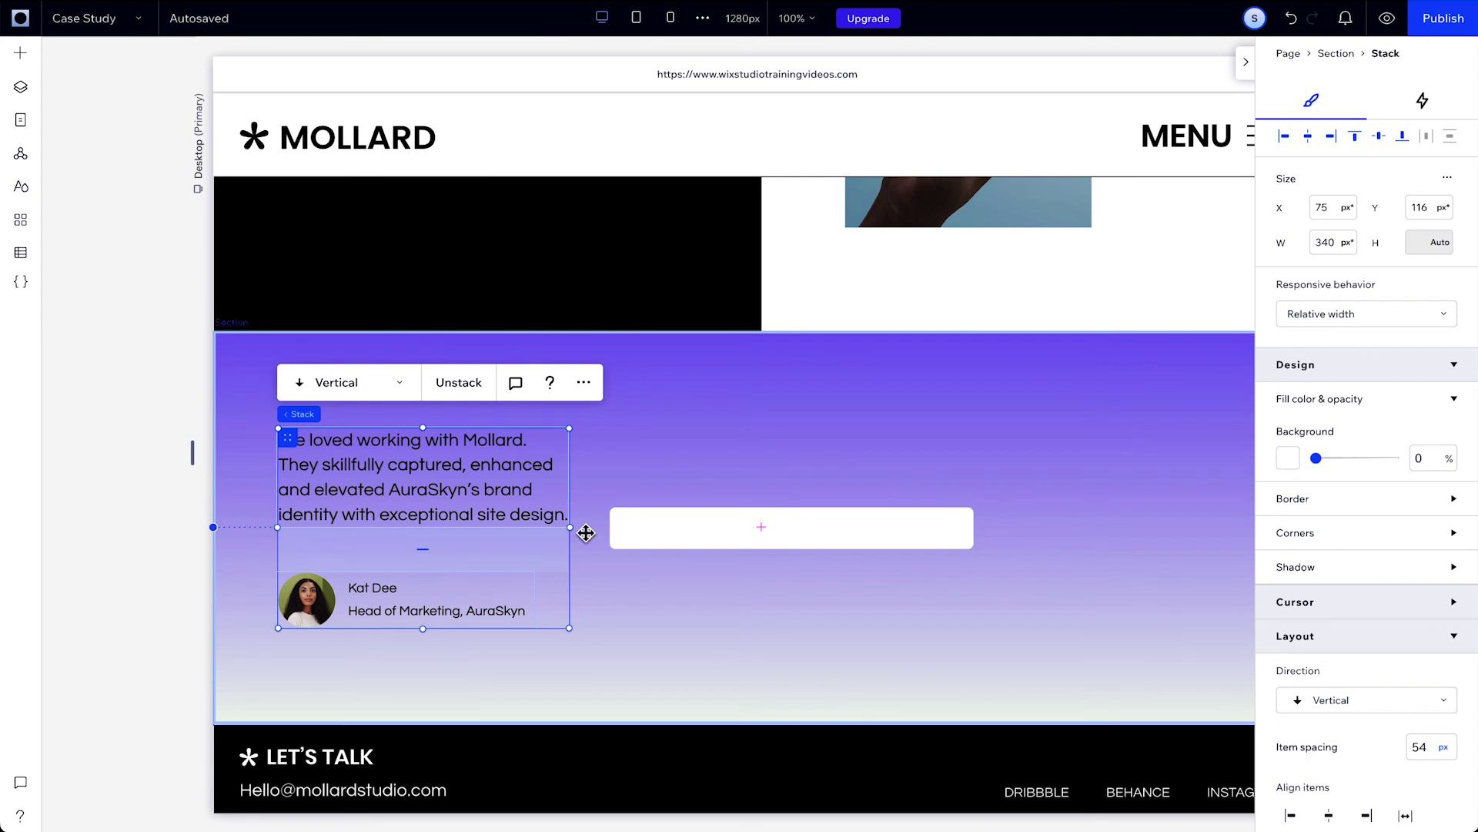
pyautogui.click(890, 526)
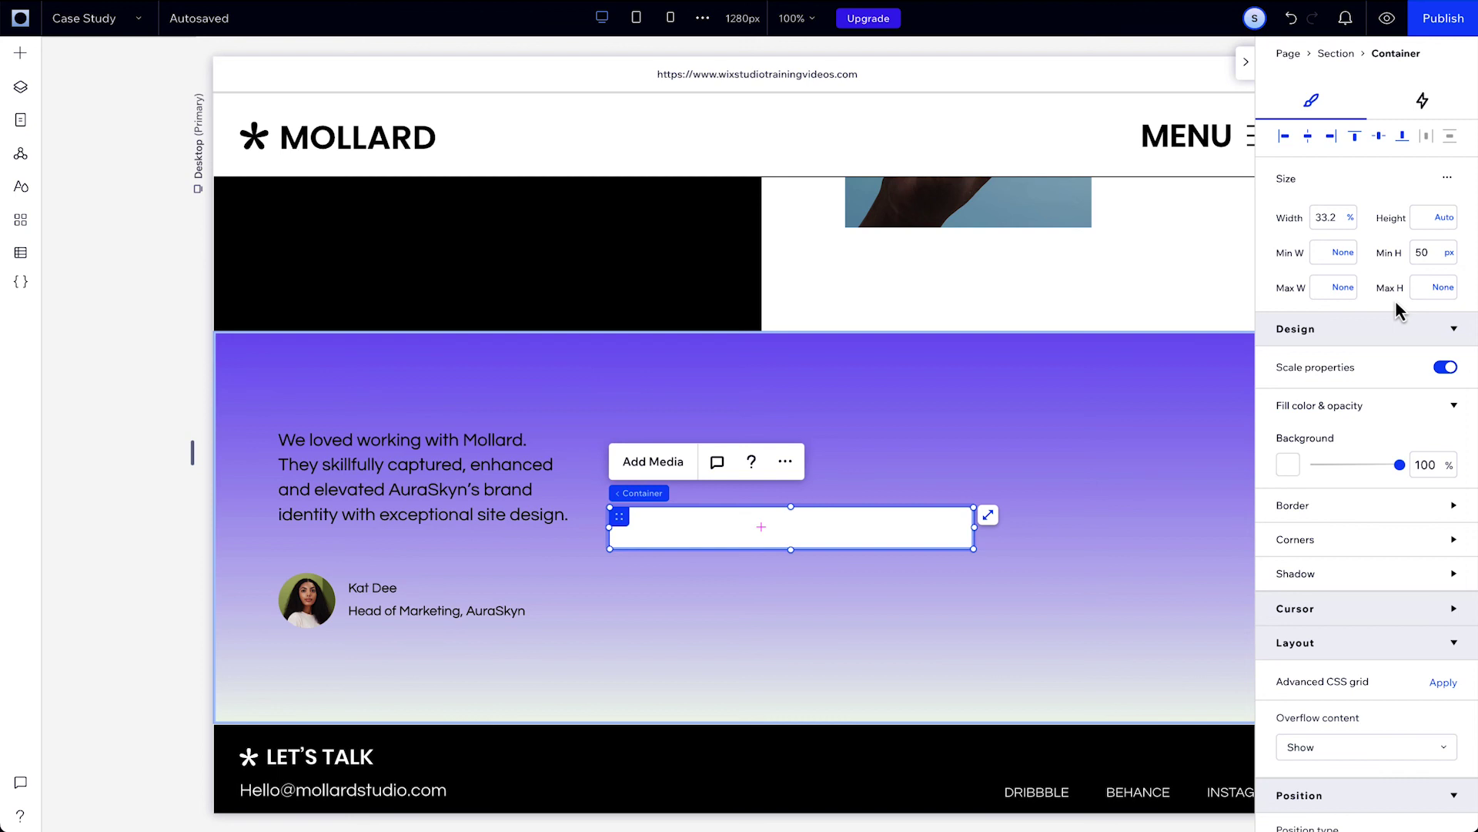
pyautogui.click(1292, 20)
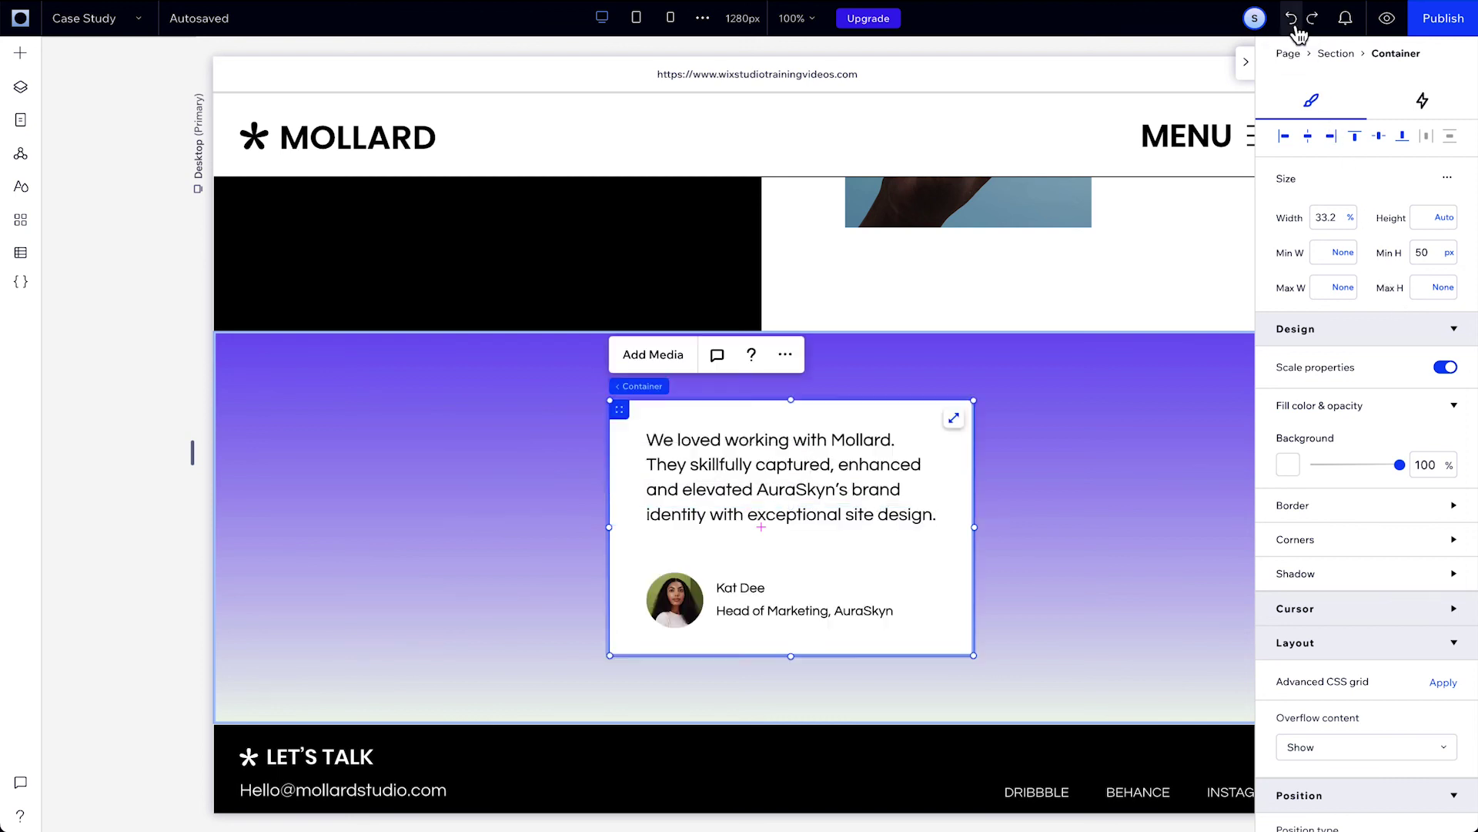
# Set the responsive behavior of the testimonial quote text in the white container to Wrap
pyautogui.click(1351, 218)
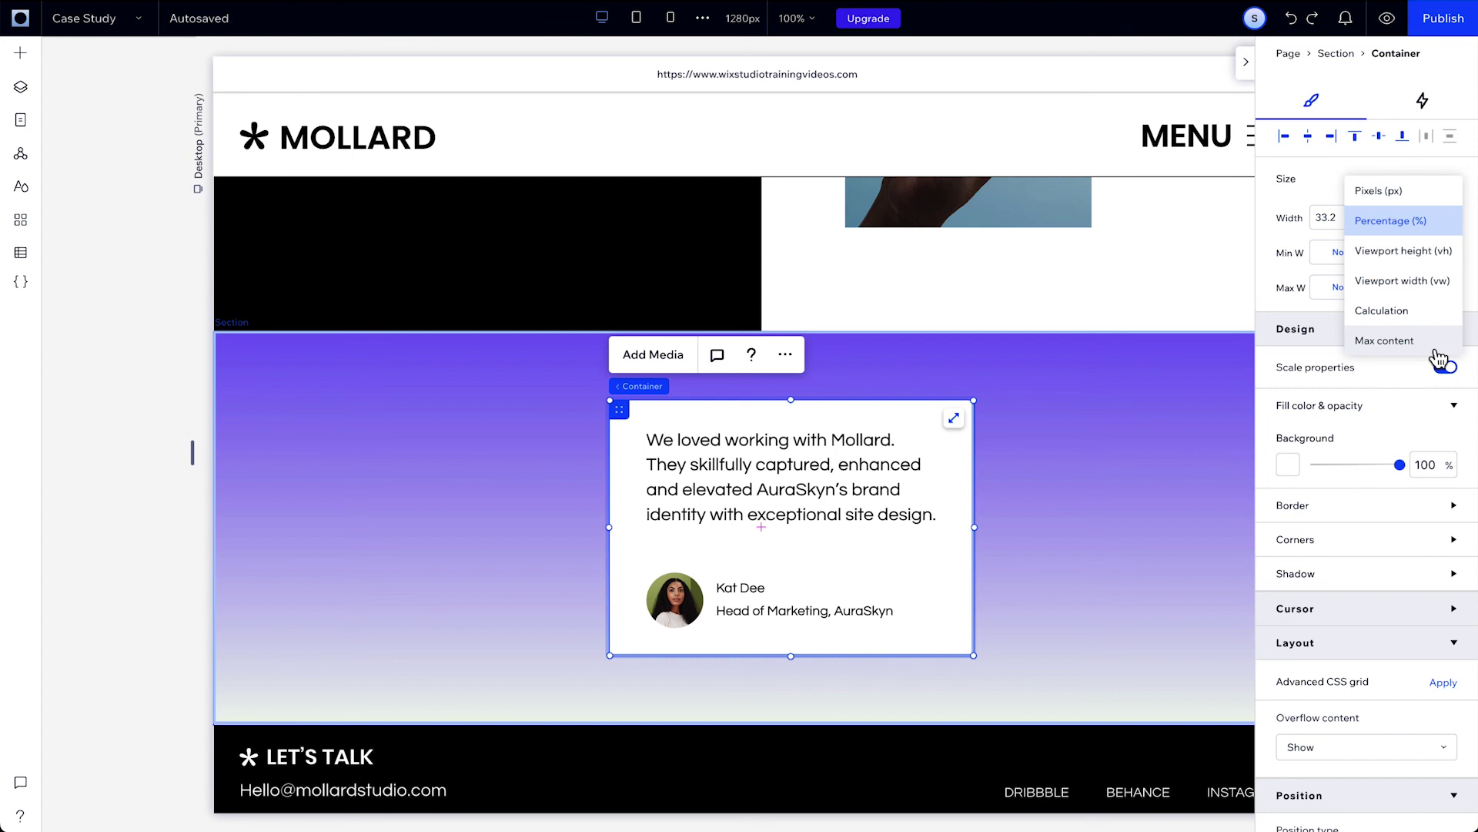
pyautogui.click(890, 491)
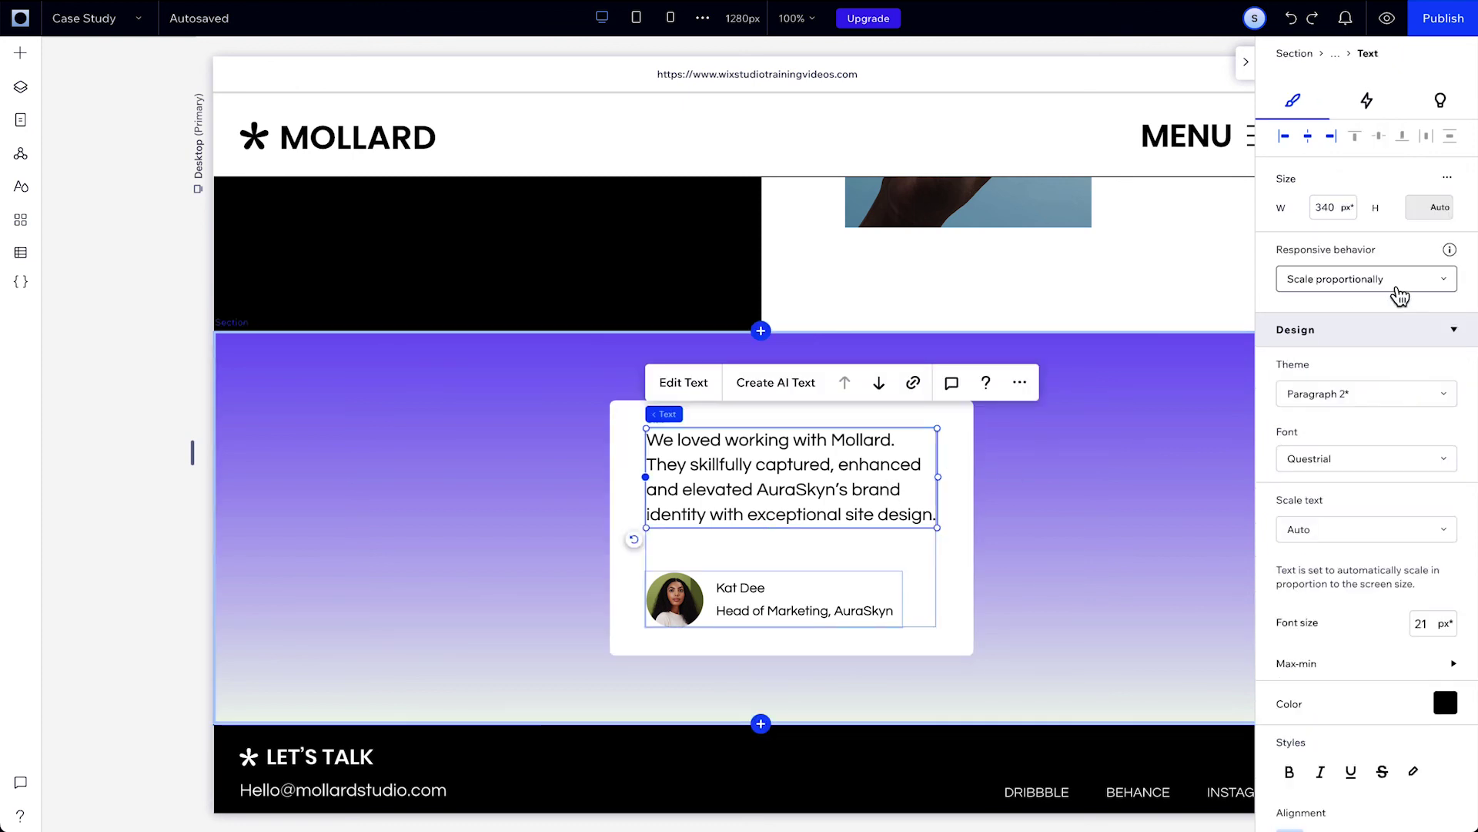
pyautogui.click(1397, 288)
pyautogui.click(1302, 339)
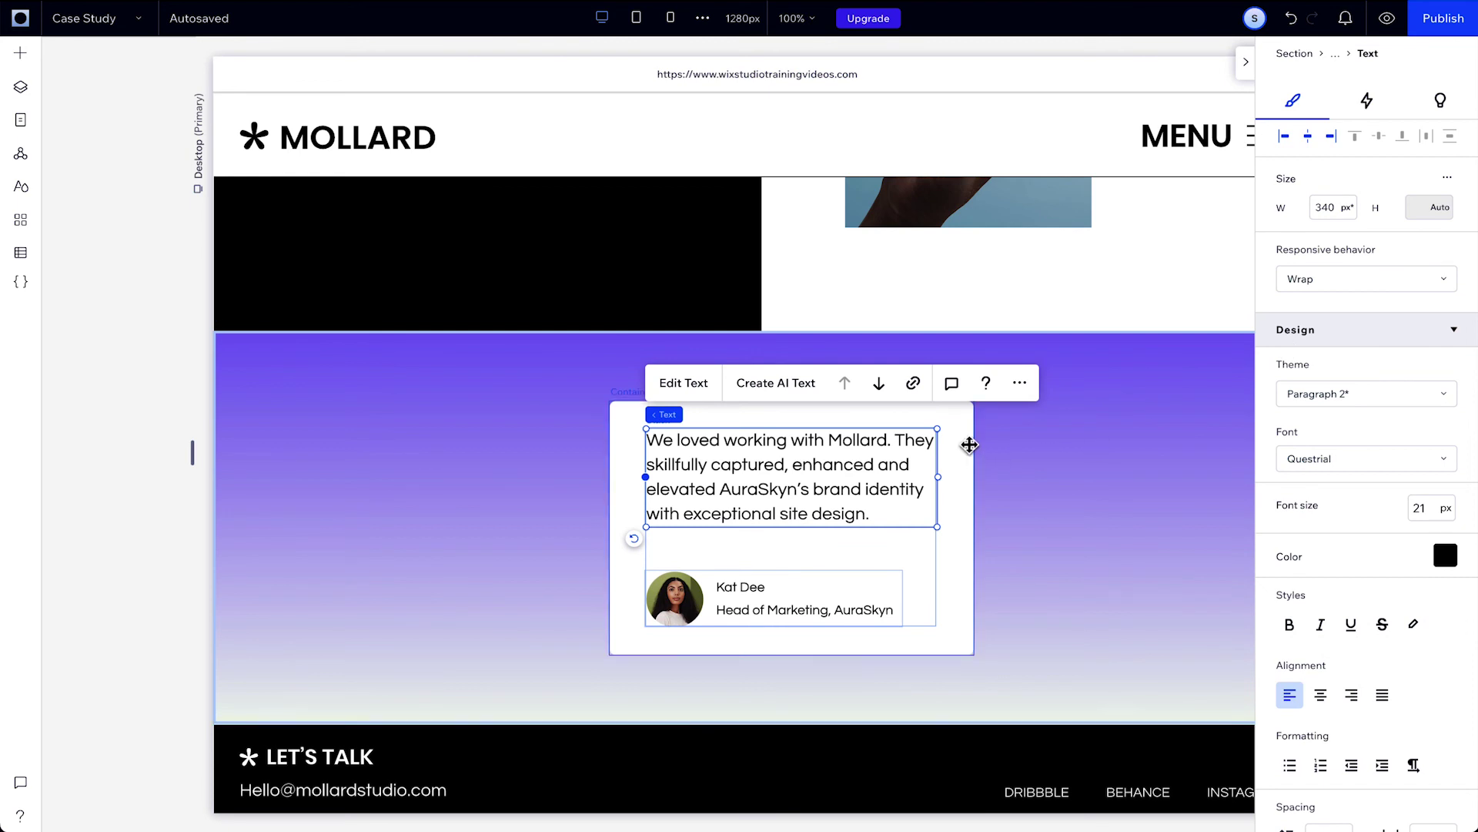
# Try setting the white testimonial container's width to Max content and check its full extent, then undo the width change
pyautogui.click(969, 445)
pyautogui.click(1353, 221)
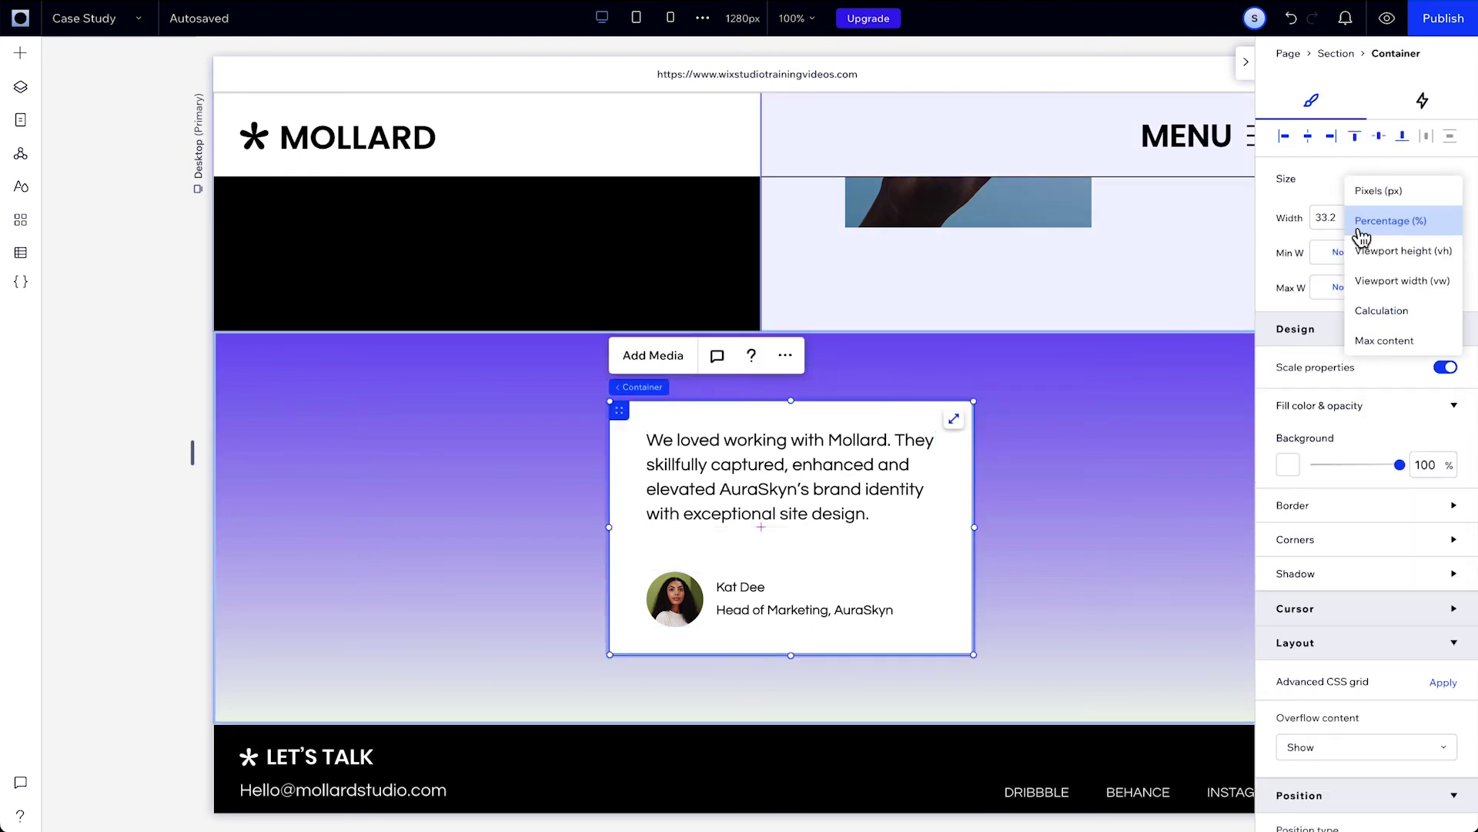
pyautogui.click(1415, 341)
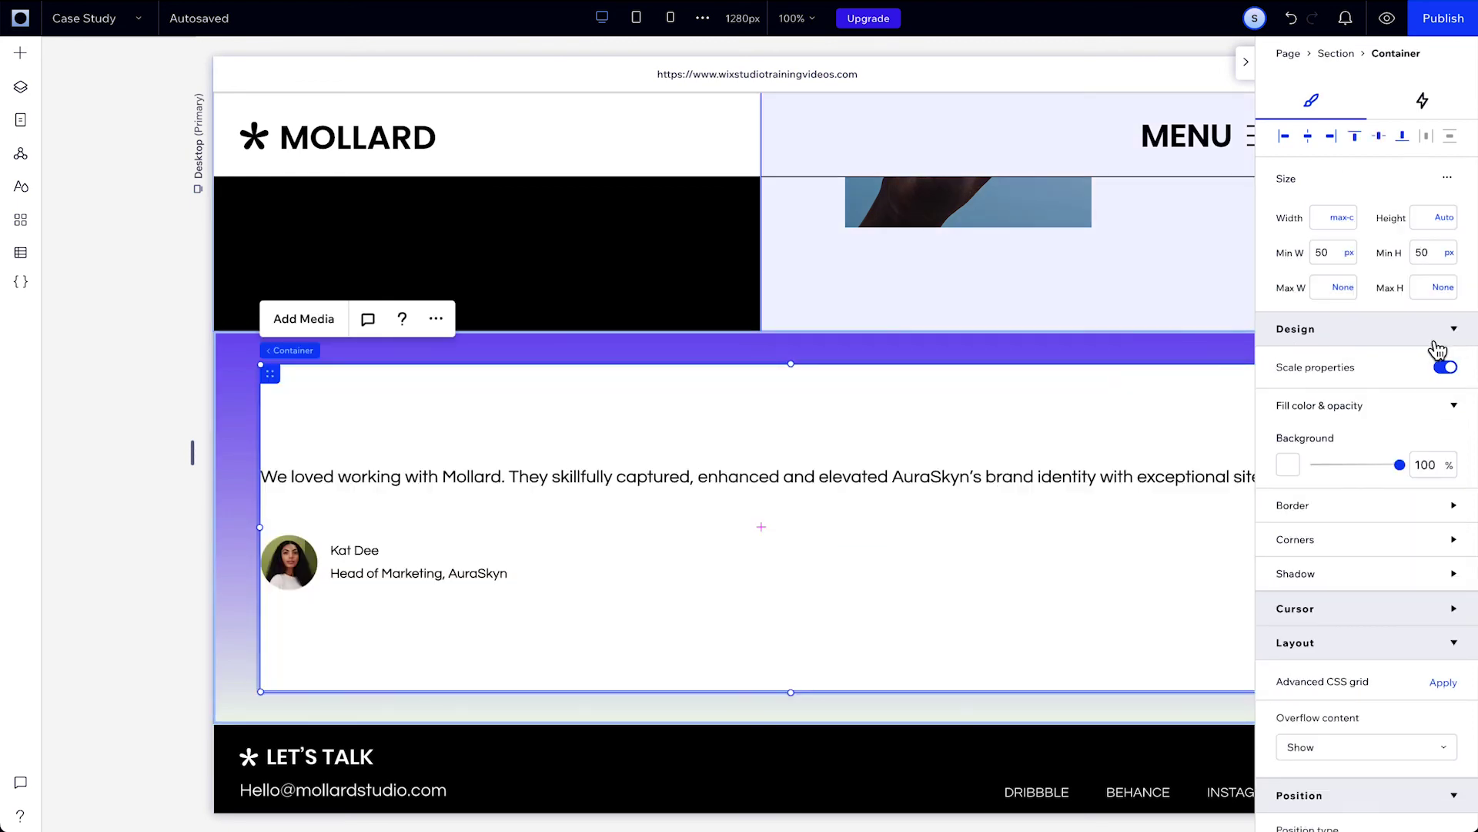
pyautogui.hscroll(3, 1193, 486)
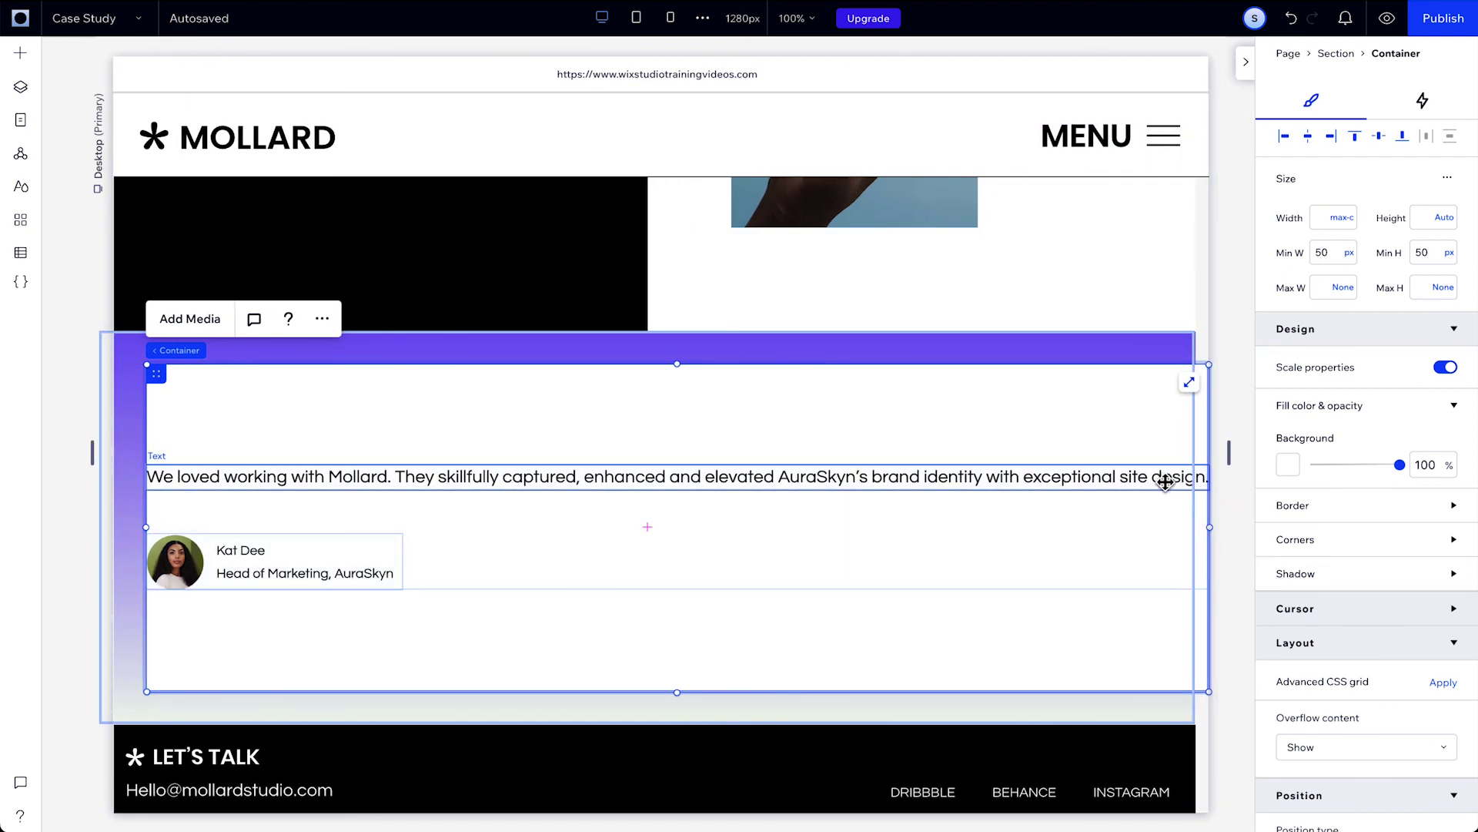
pyautogui.click(1290, 19)
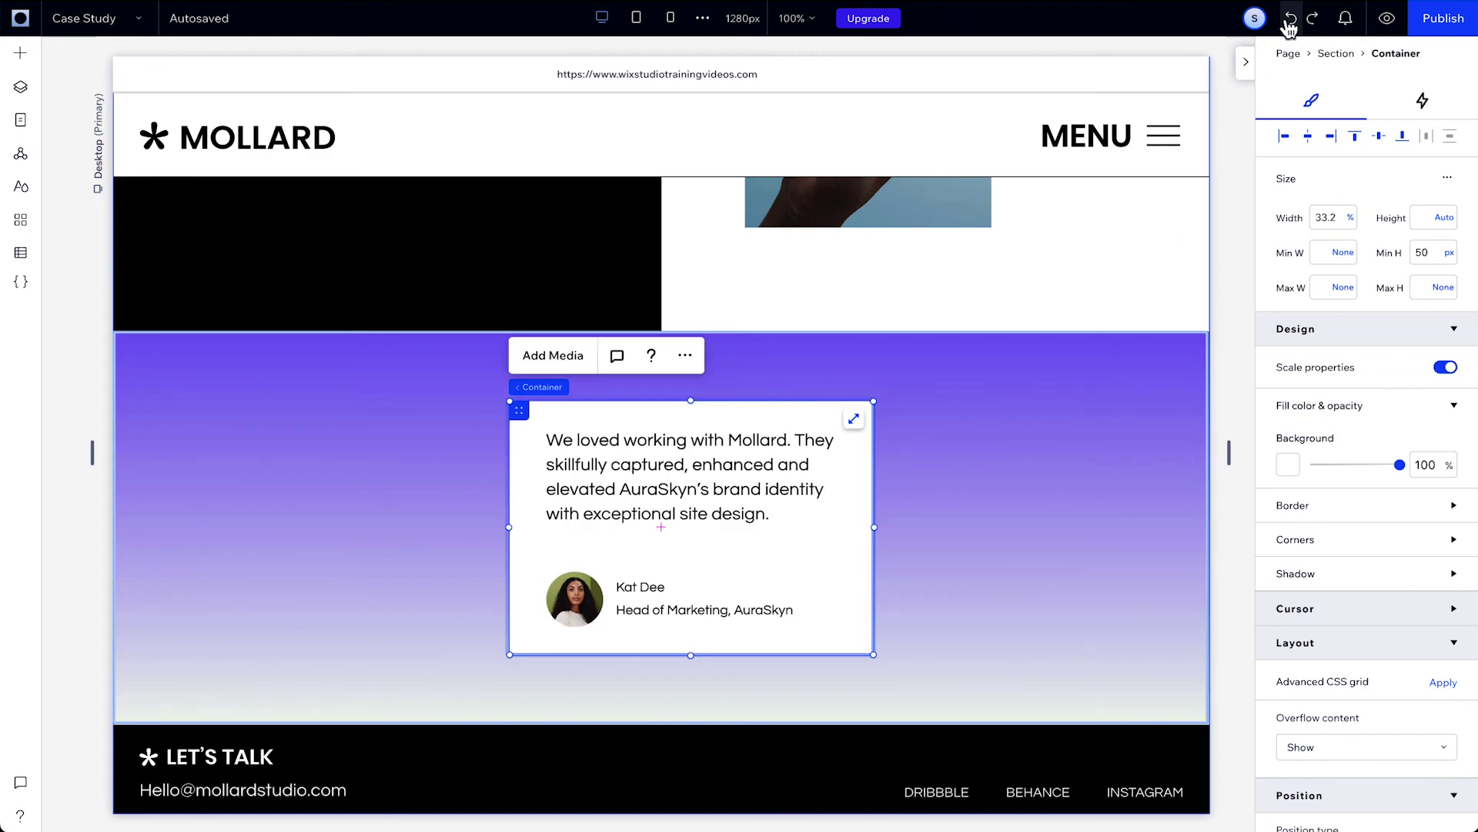